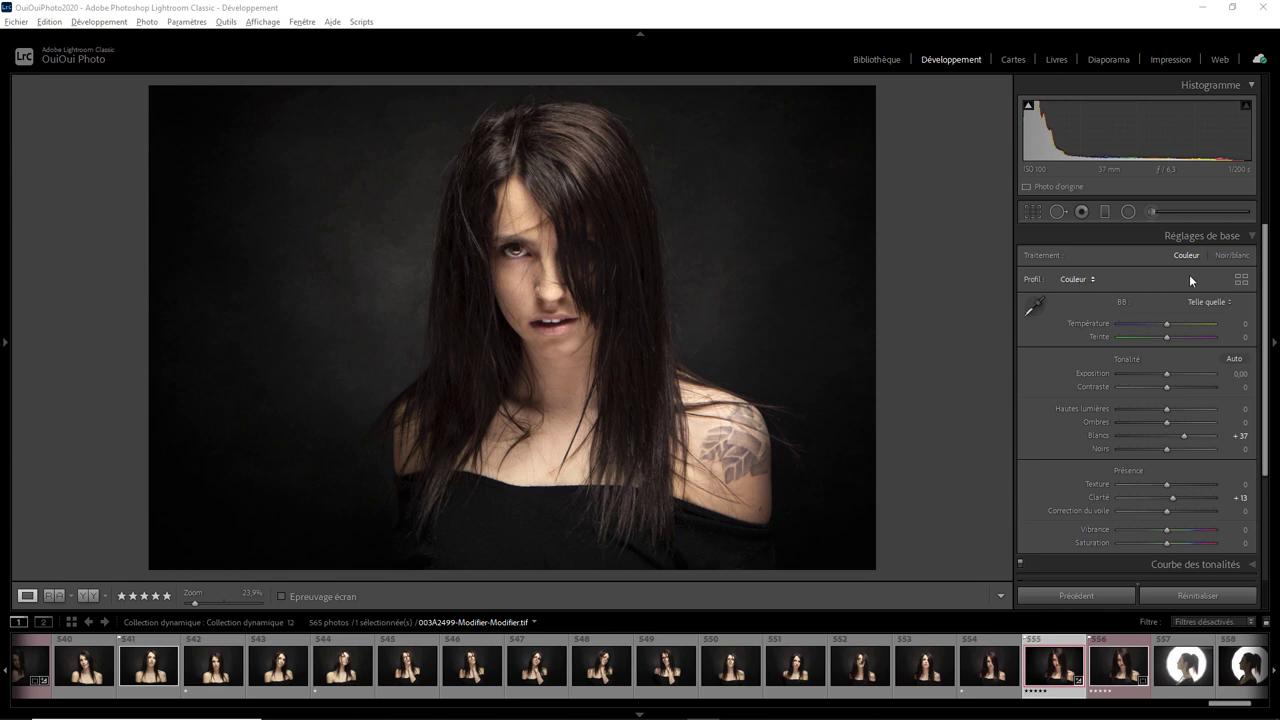
- Open Lightroom's Profile Browser to review the portrait's available creative profiles
{"action": "left_click", "coordinate": [1241, 279]}
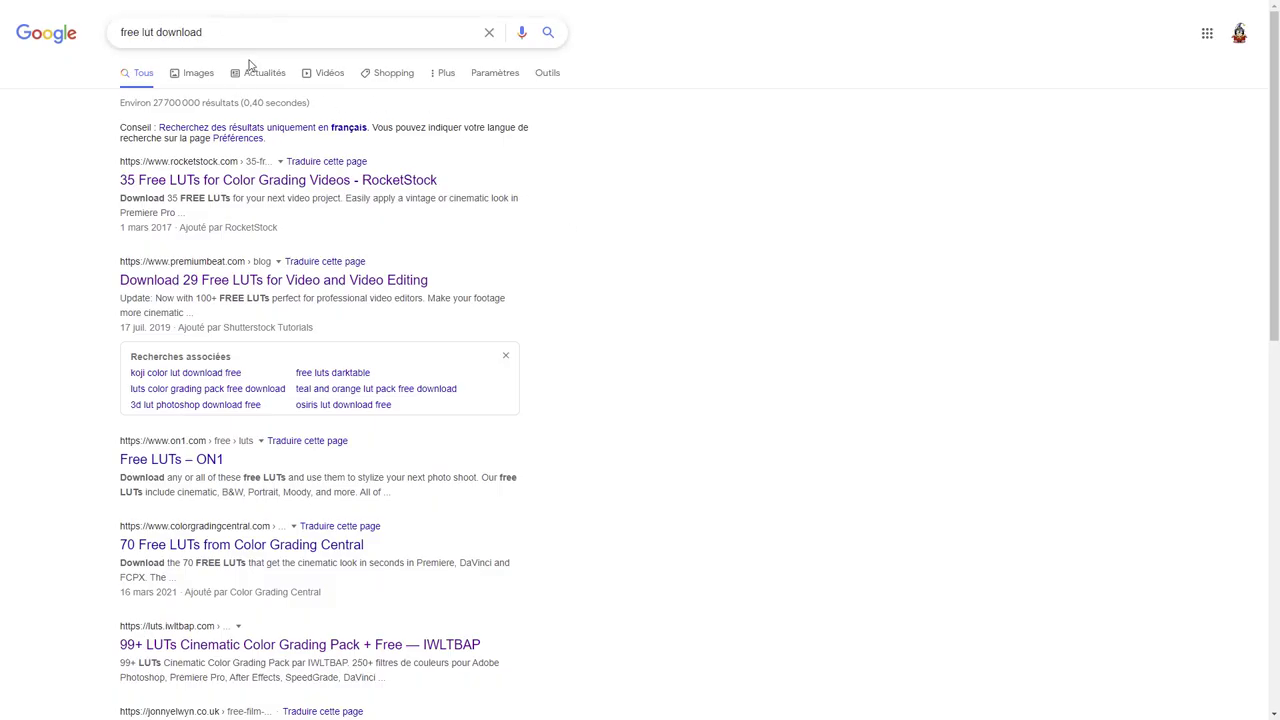
- Scroll down through the free LUT download results and back to the top
{"action": "scroll", "coordinate": [560, 264], "scroll_direction": "down", "scroll_amount": 3}
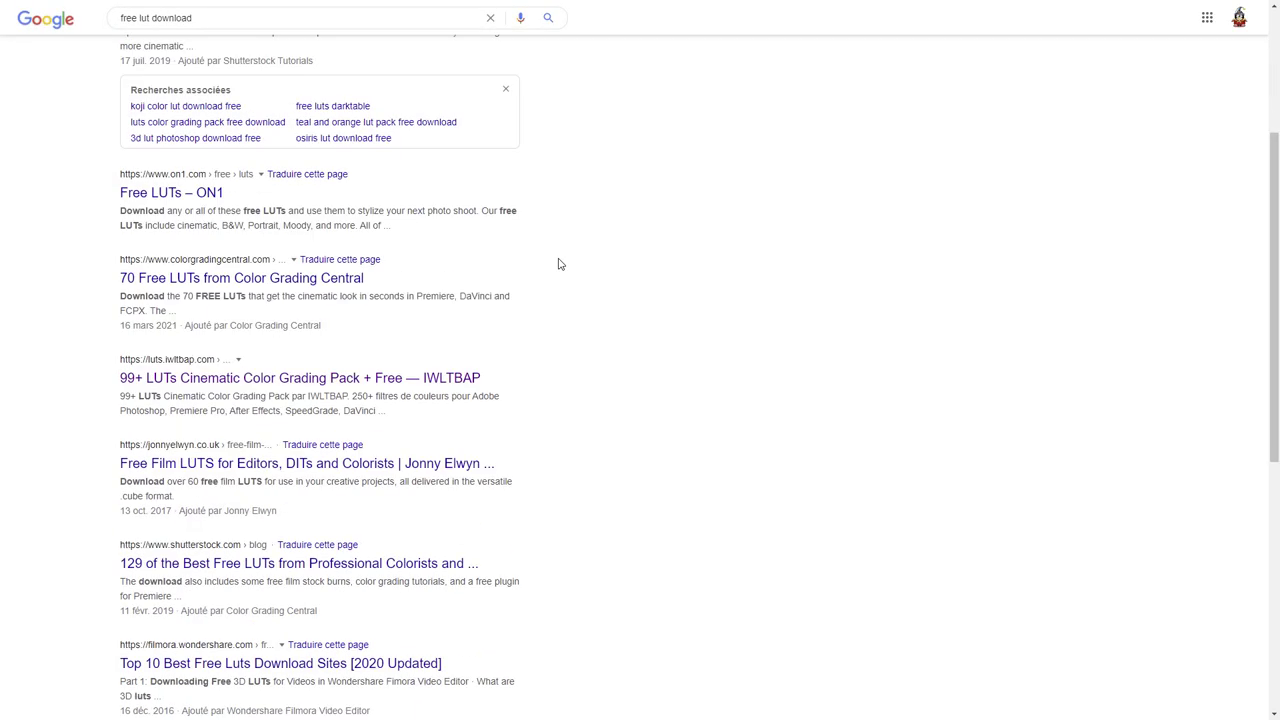
{"action": "scroll", "coordinate": [560, 264], "scroll_direction": "down", "scroll_amount": 2}
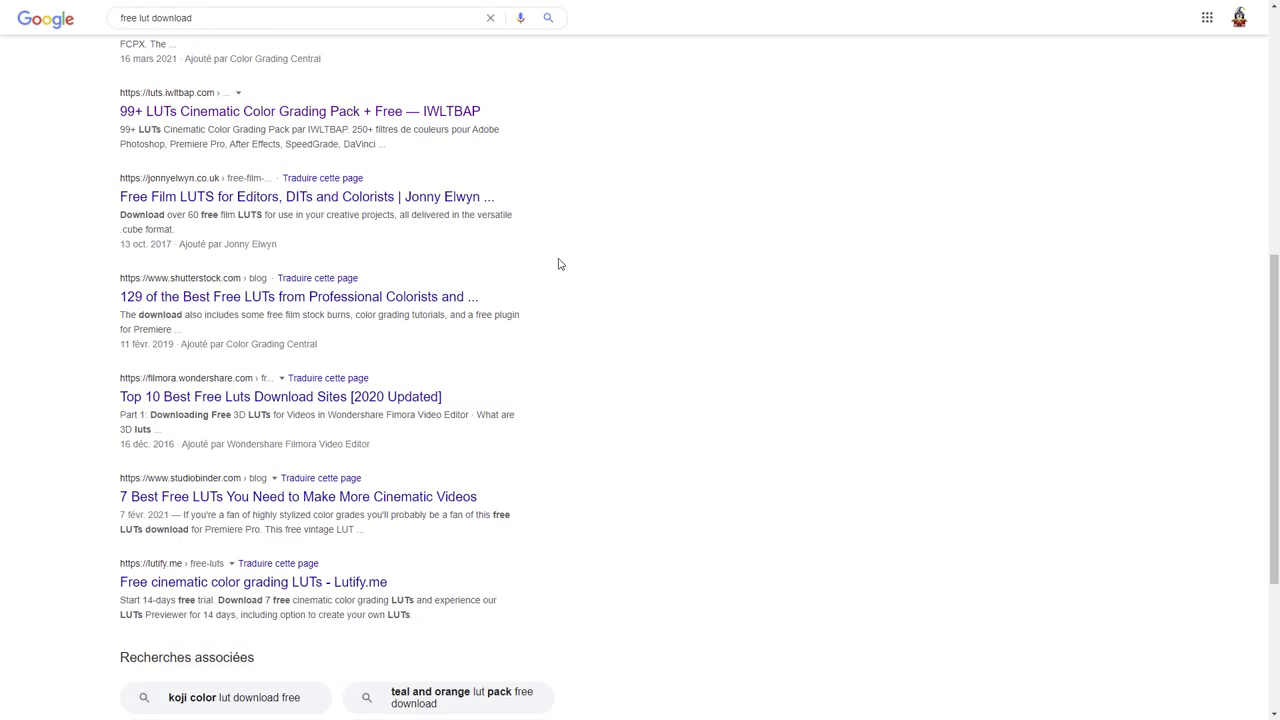
{"action": "scroll", "coordinate": [558, 263], "scroll_direction": "up", "scroll_amount": 2}
{"action": "scroll", "coordinate": [555, 261], "scroll_direction": "up", "scroll_amount": 3}
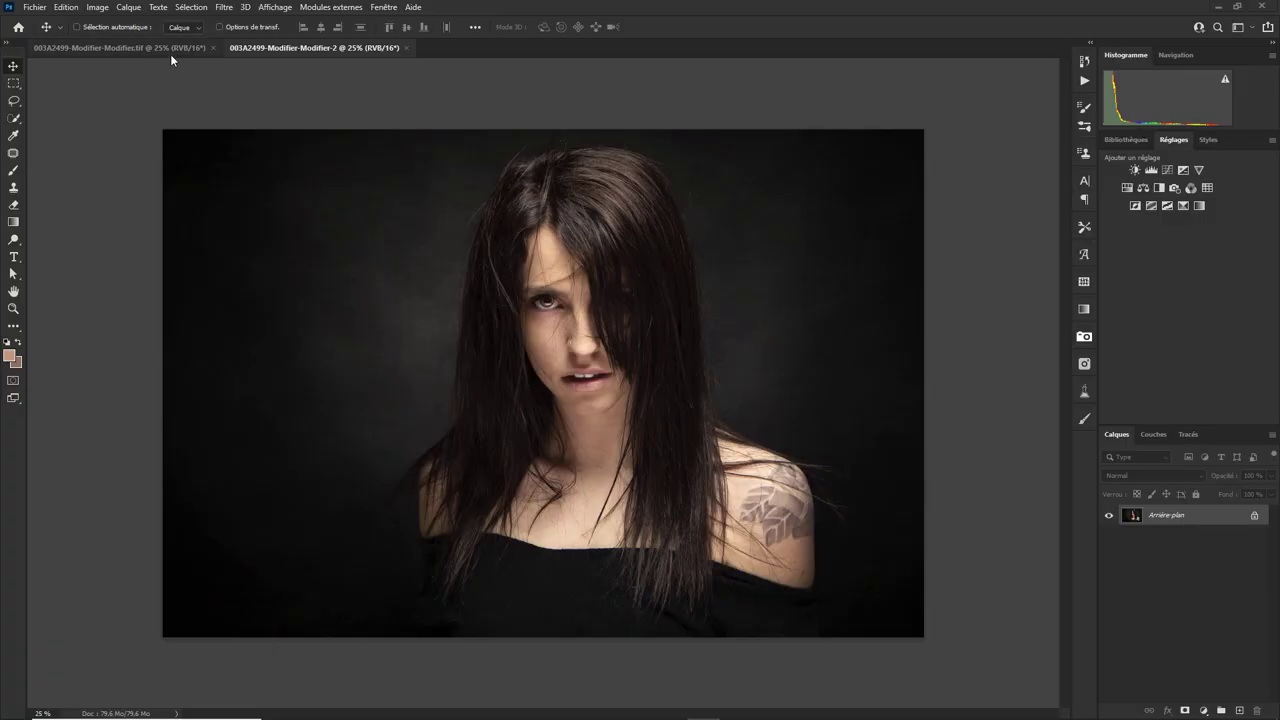
- Flip between the two portrait document tabs, ending on 003A2499-Modifier-Modifier.tif
{"action": "left_click", "coordinate": [160, 52]}
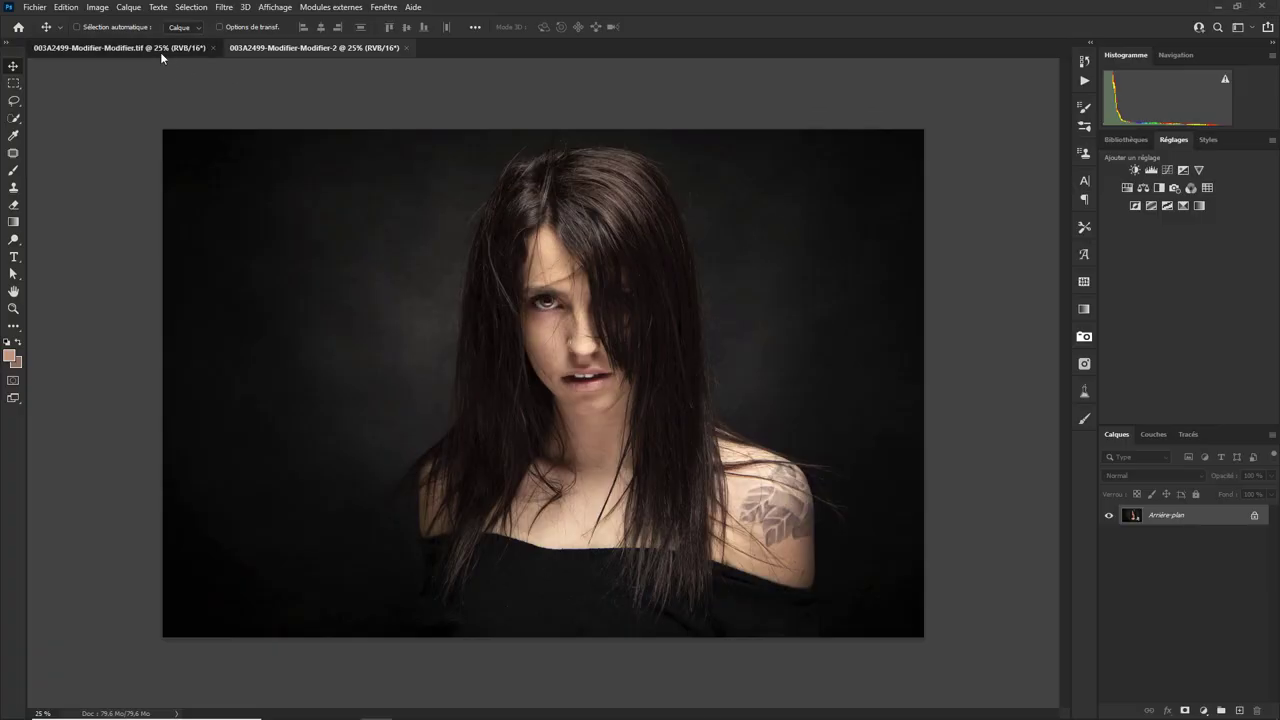
{"action": "left_click", "coordinate": [282, 48]}
{"action": "left_click", "coordinate": [170, 52]}
{"action": "left_click", "coordinate": [224, 48]}
{"action": "left_click", "coordinate": [177, 48]}
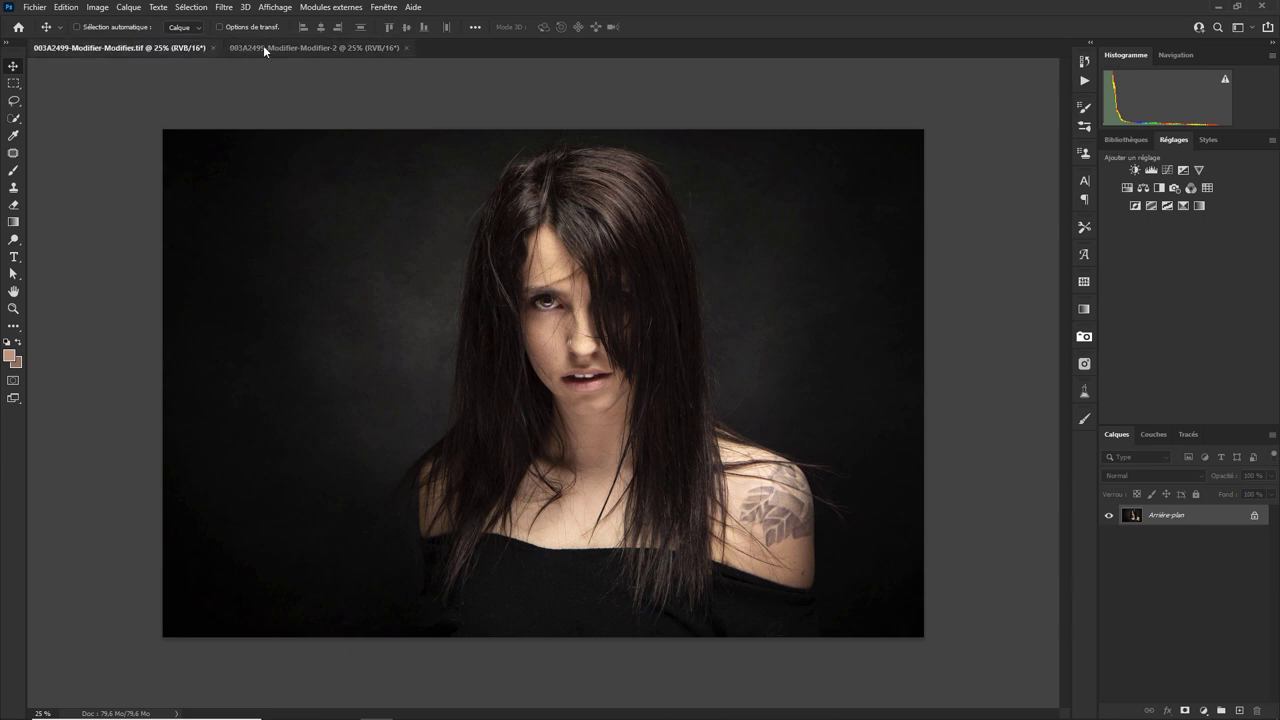
{"action": "left_click", "coordinate": [268, 45]}
{"action": "left_click", "coordinate": [190, 50]}
{"action": "left_click", "coordinate": [266, 46]}
{"action": "left_click", "coordinate": [169, 50]}
{"action": "left_click", "coordinate": [253, 47]}
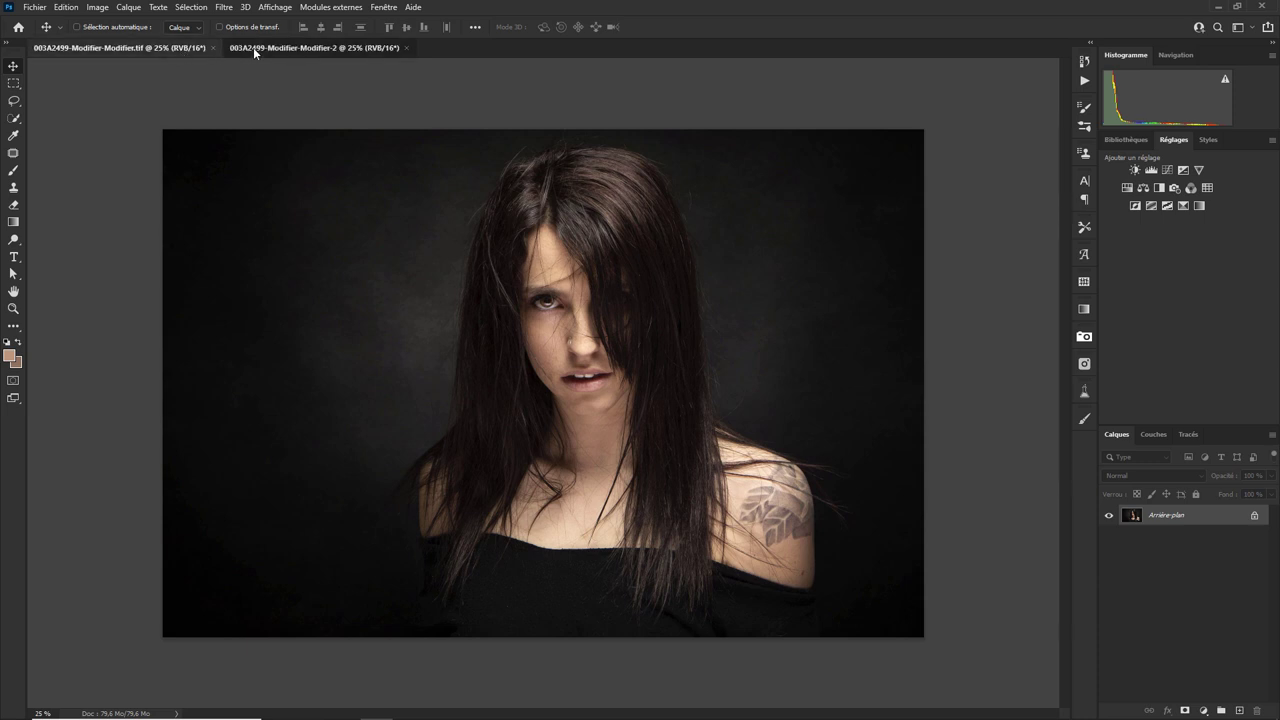
{"action": "left_click", "coordinate": [180, 46]}
{"action": "left_click", "coordinate": [253, 46]}
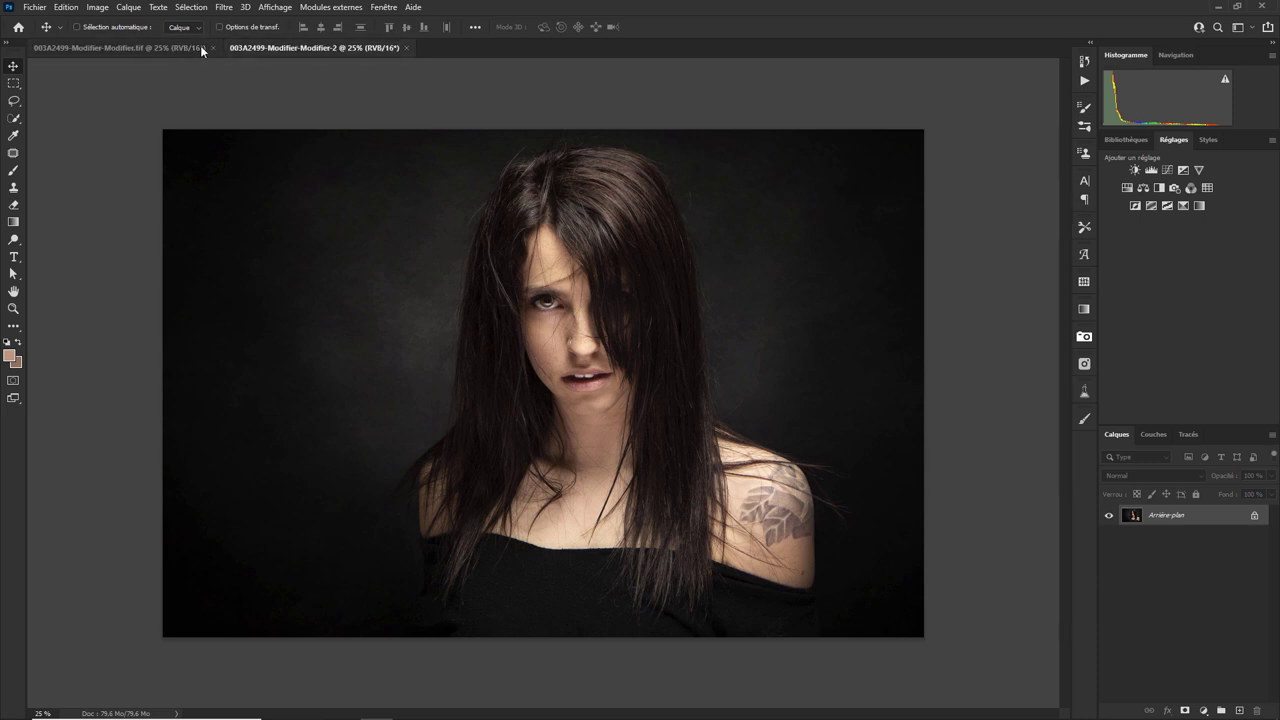
{"action": "left_click", "coordinate": [185, 50]}
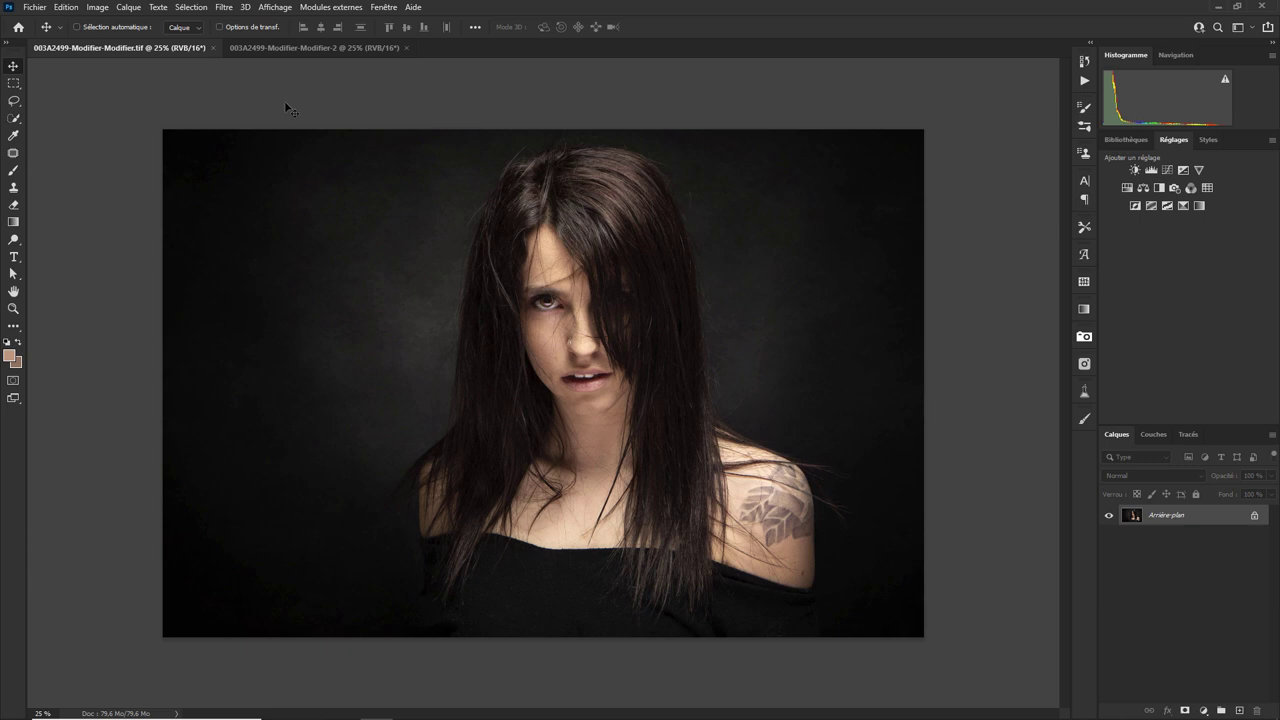
- Switch the workspace to Photographie from the workspace list
{"action": "left_click", "coordinate": [383, 8]}
{"action": "mouse_move", "coordinate": [410, 34]}
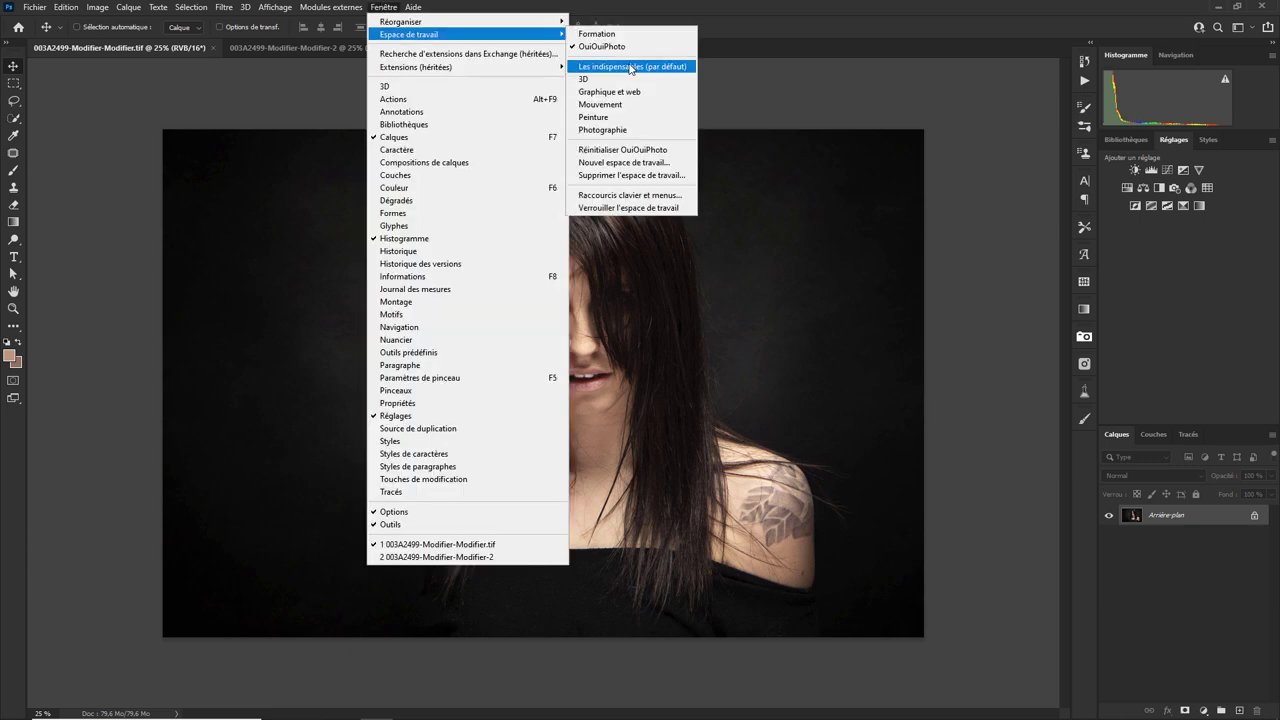
{"action": "left_click", "coordinate": [612, 129]}
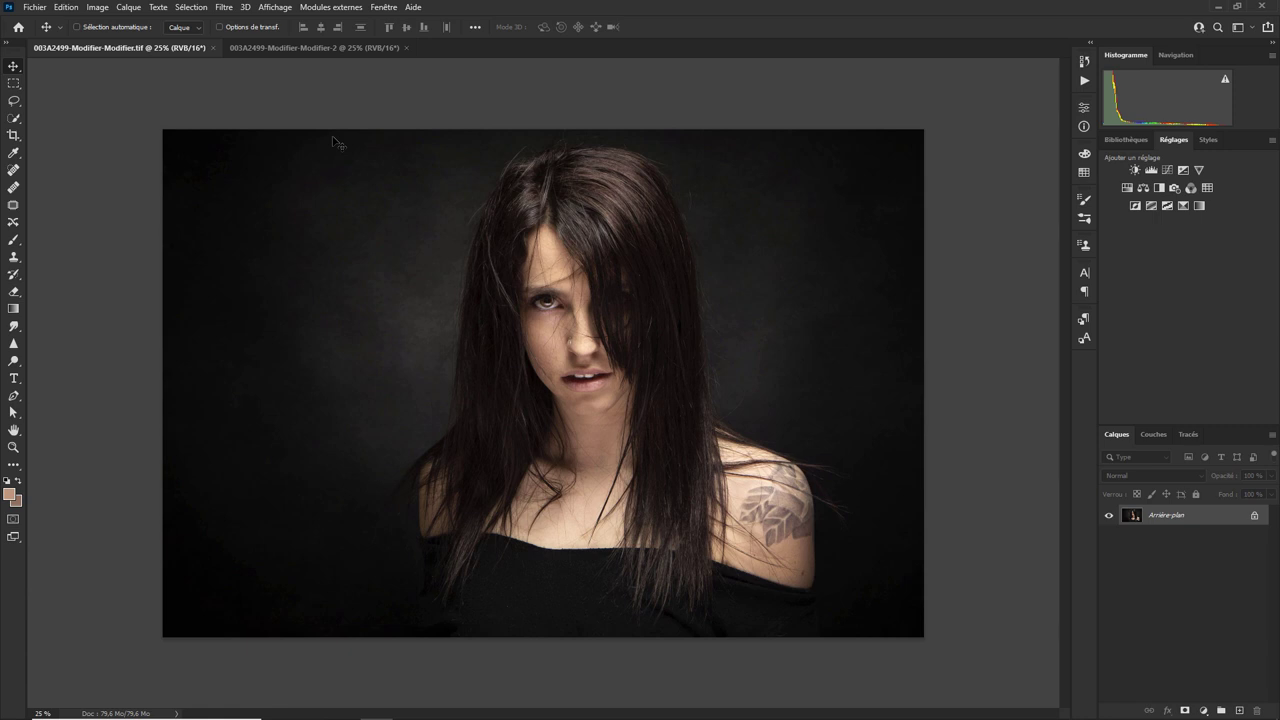
{"action": "left_click", "coordinate": [388, 8]}
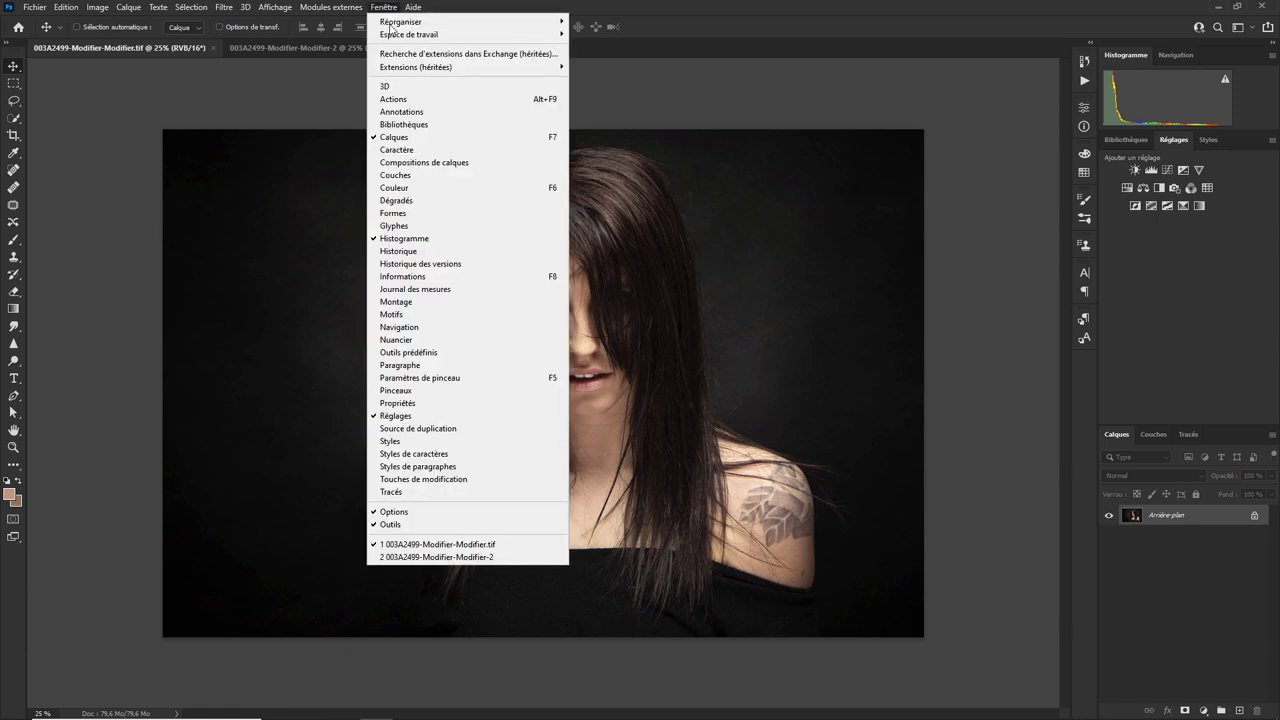
{"action": "mouse_move", "coordinate": [409, 34]}
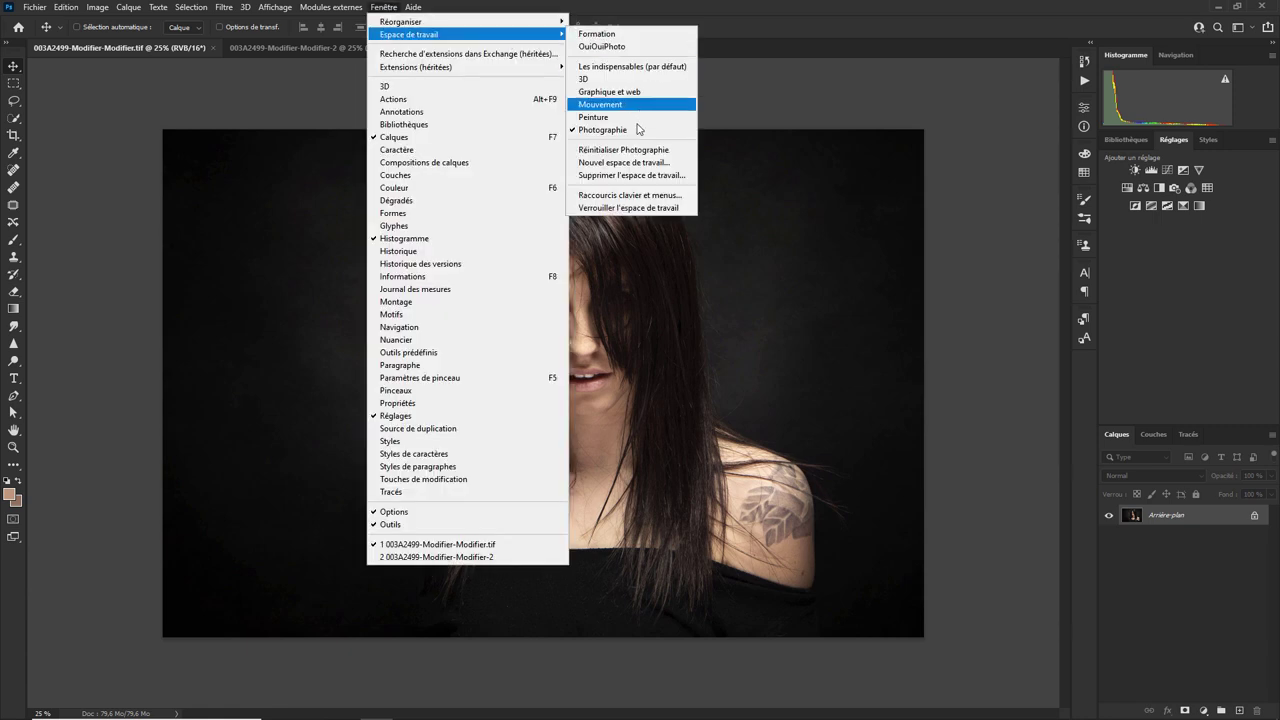
{"action": "left_click", "coordinate": [860, 89]}
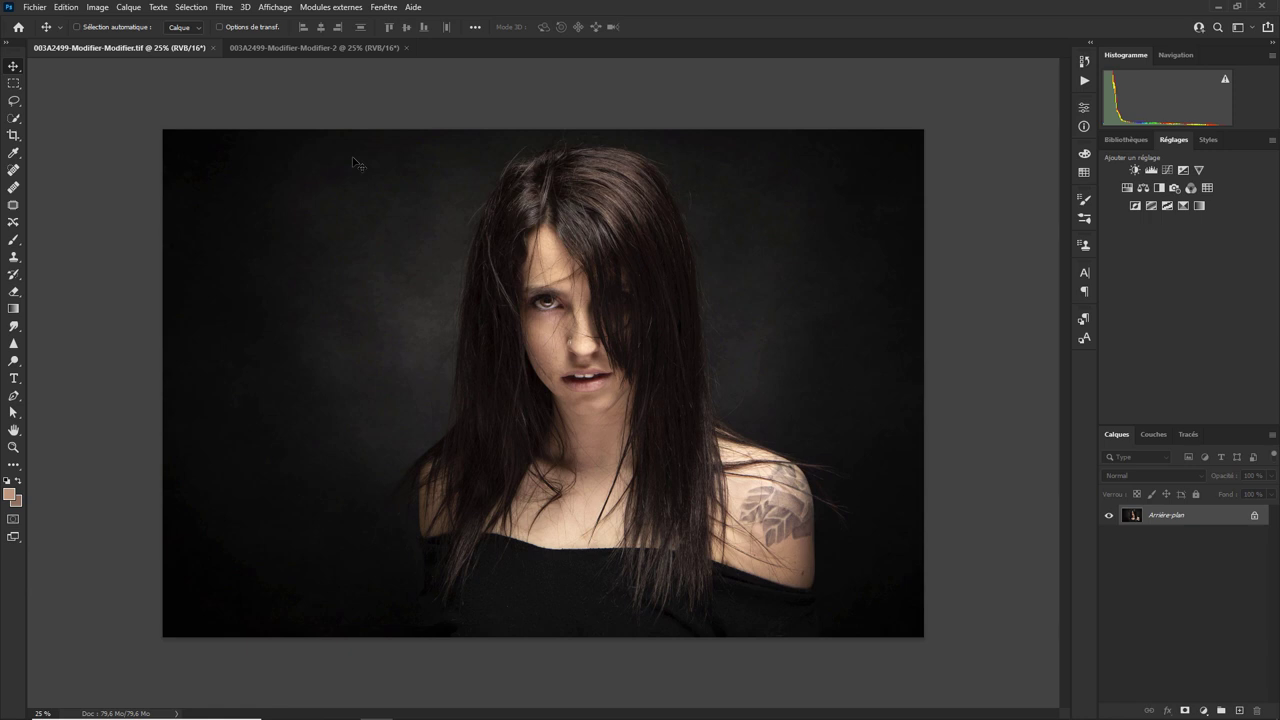
- Apply the 01_Fashion.cube 3D LUT to the first portrait via Correspondance de couleur
{"action": "left_click", "coordinate": [98, 8]}
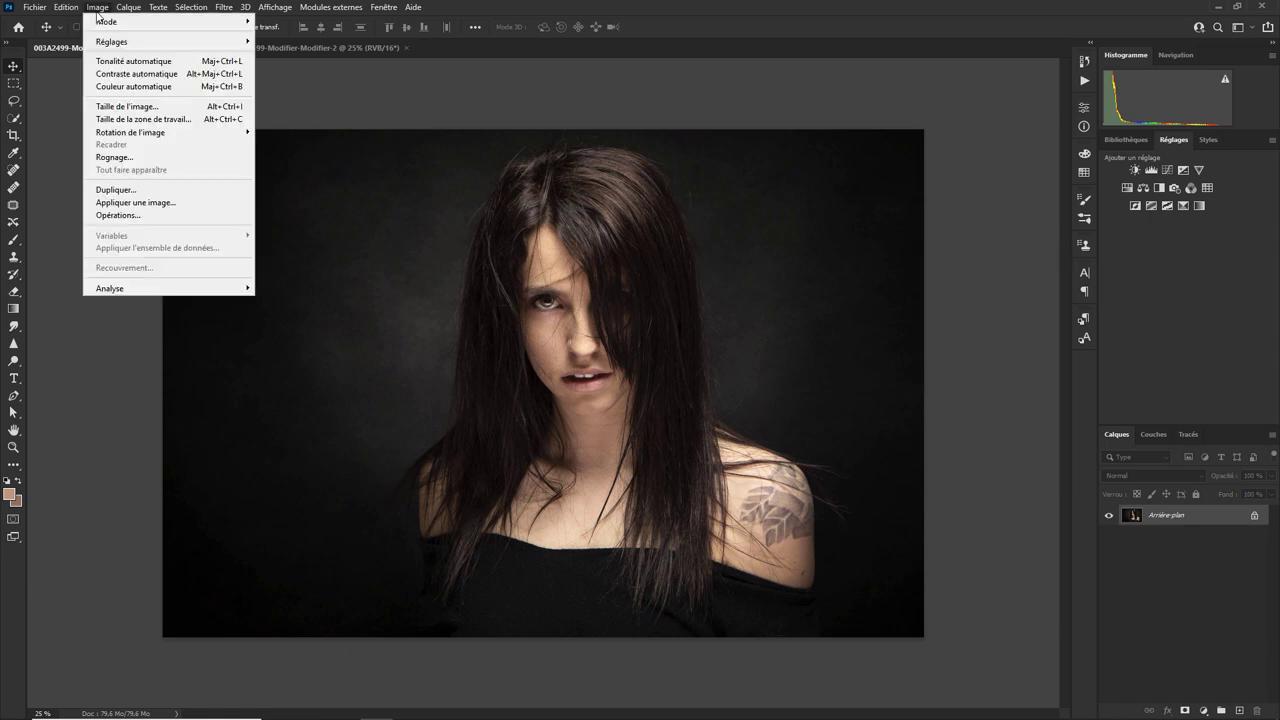
{"action": "mouse_move", "coordinate": [112, 41]}
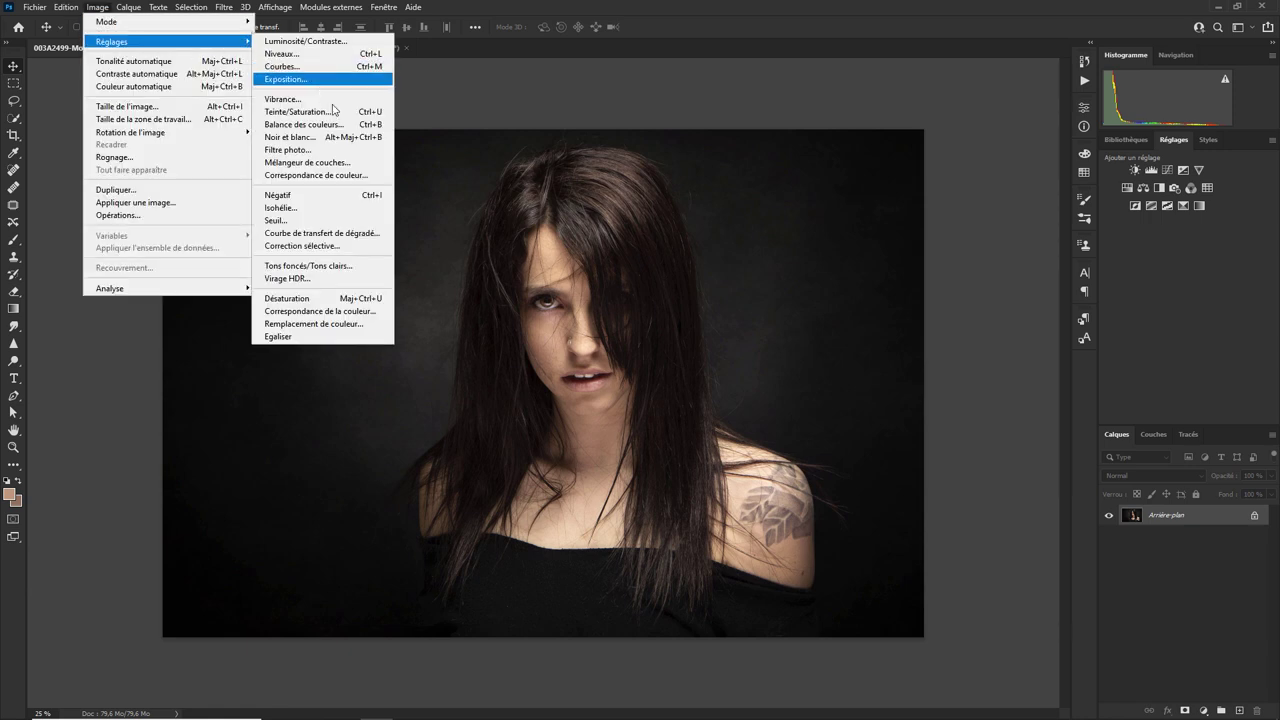
{"action": "left_click", "coordinate": [330, 175]}
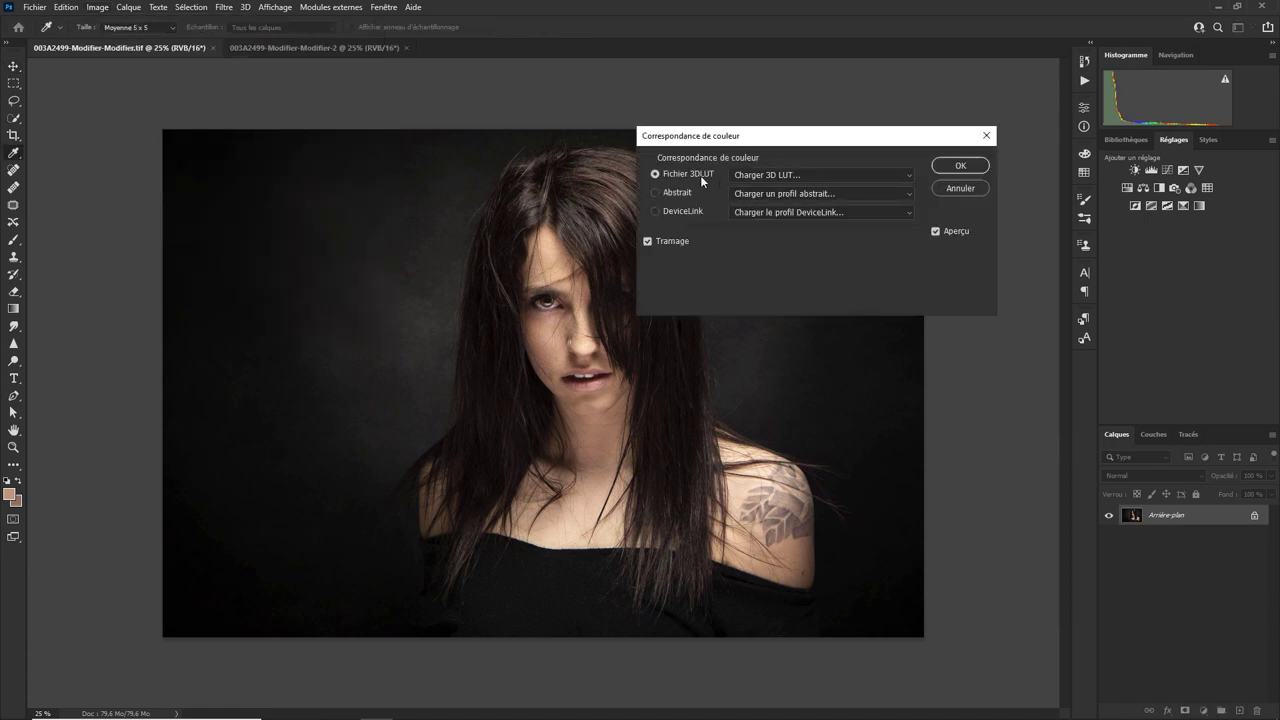
{"action": "left_click", "coordinate": [776, 176]}
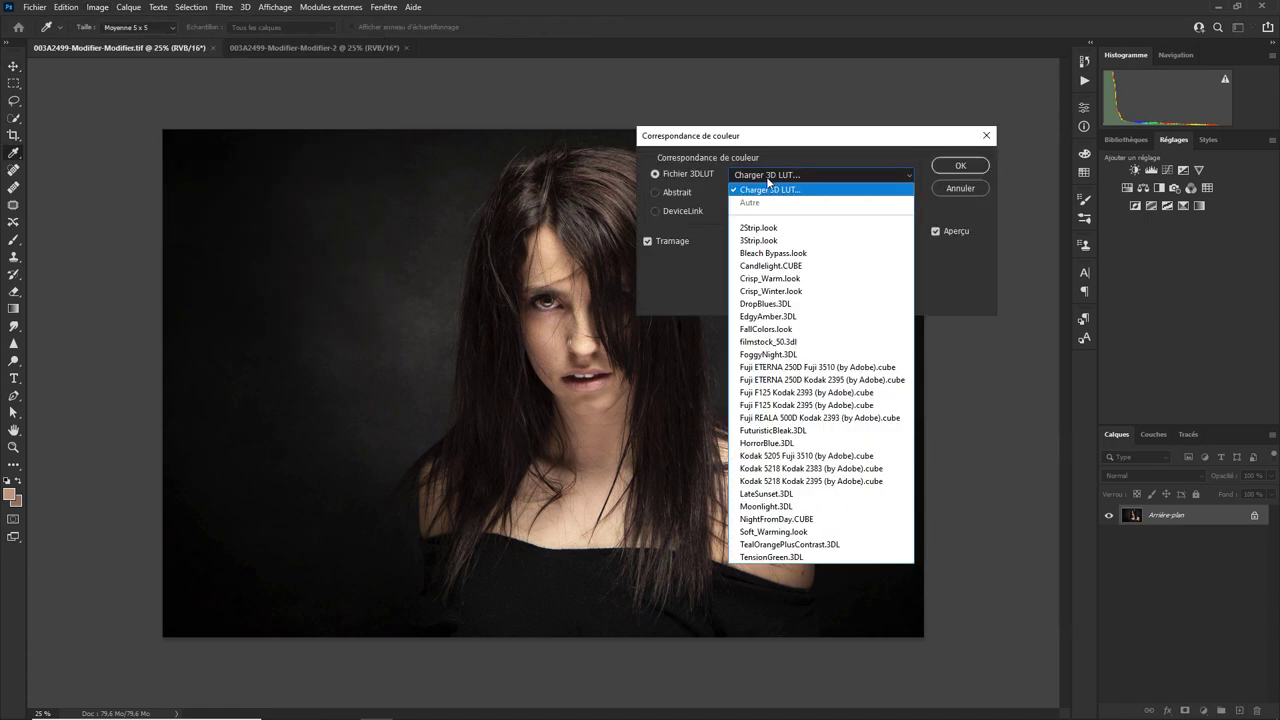
{"action": "left_click", "coordinate": [766, 192]}
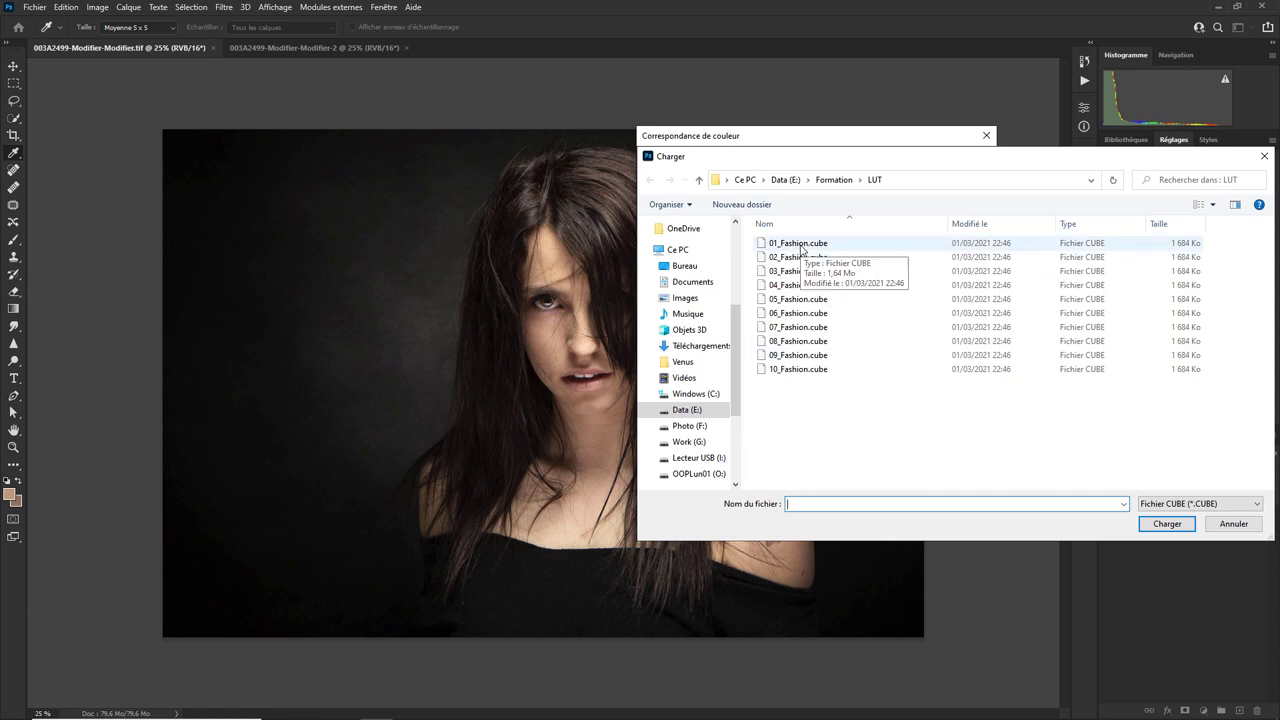
{"action": "left_click", "coordinate": [802, 248]}
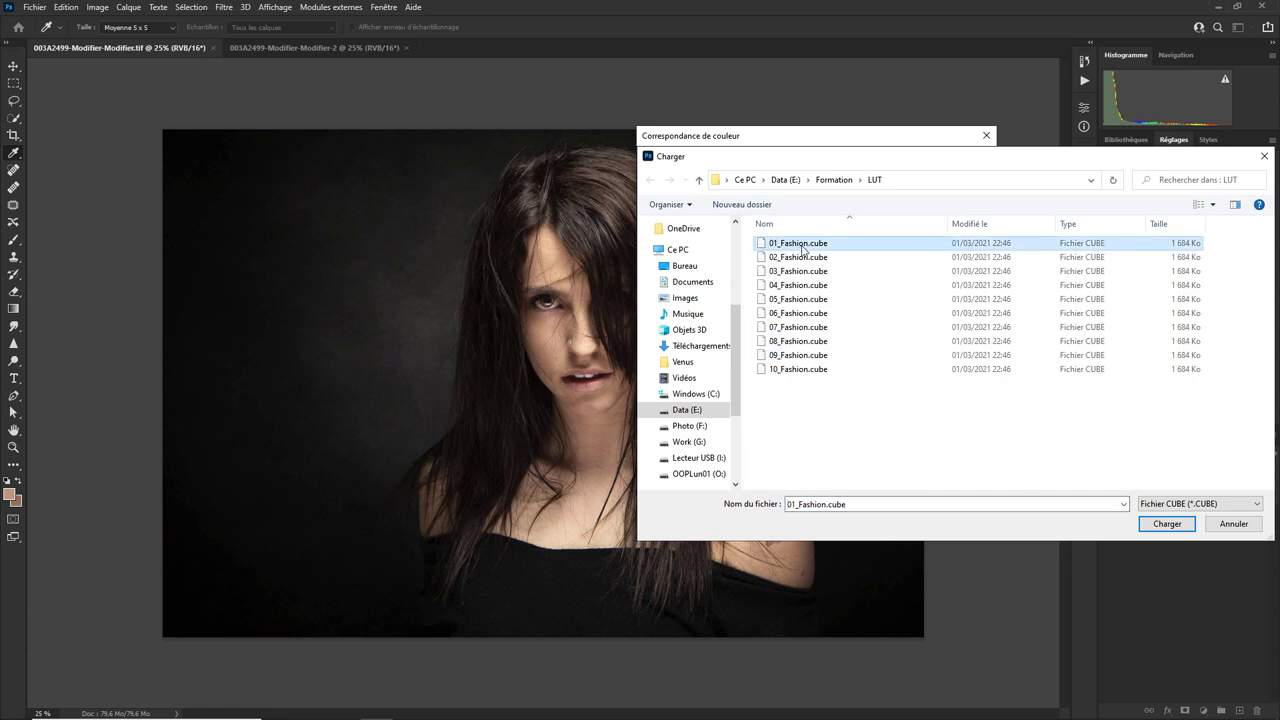
{"action": "left_click", "coordinate": [1167, 523]}
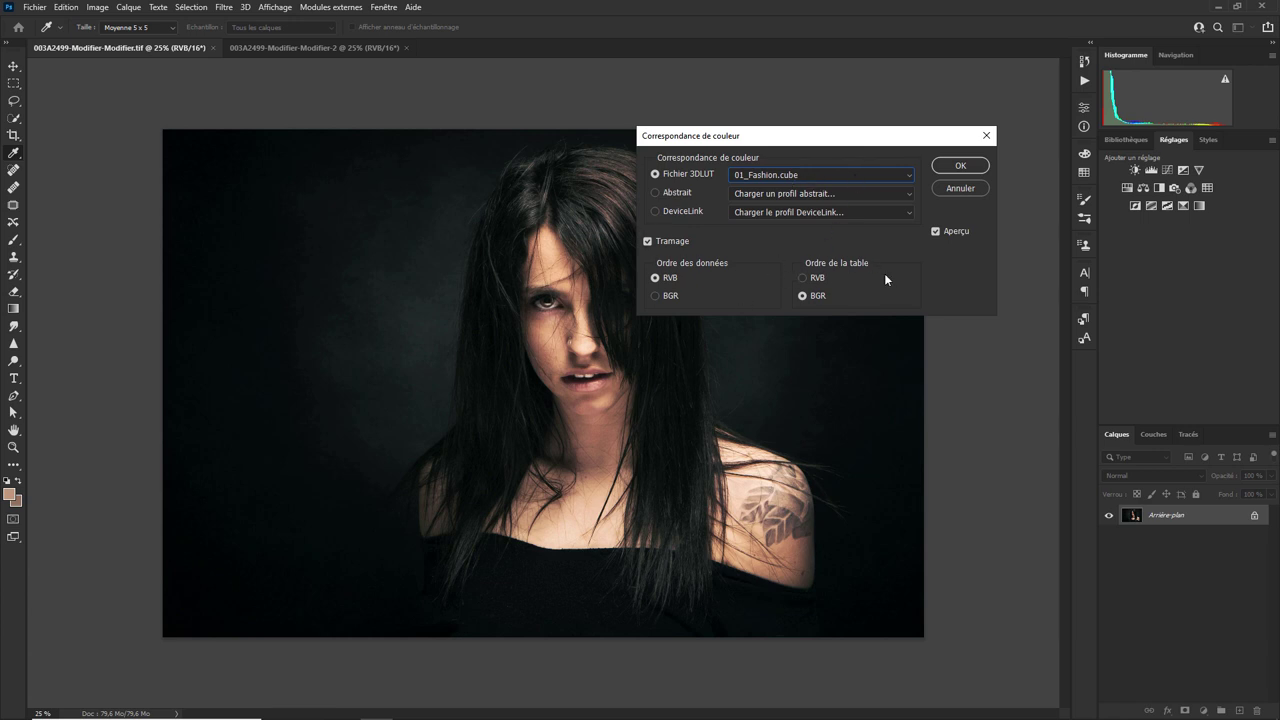
{"action": "left_click", "coordinate": [958, 166]}
{"action": "key", "text": "v"}
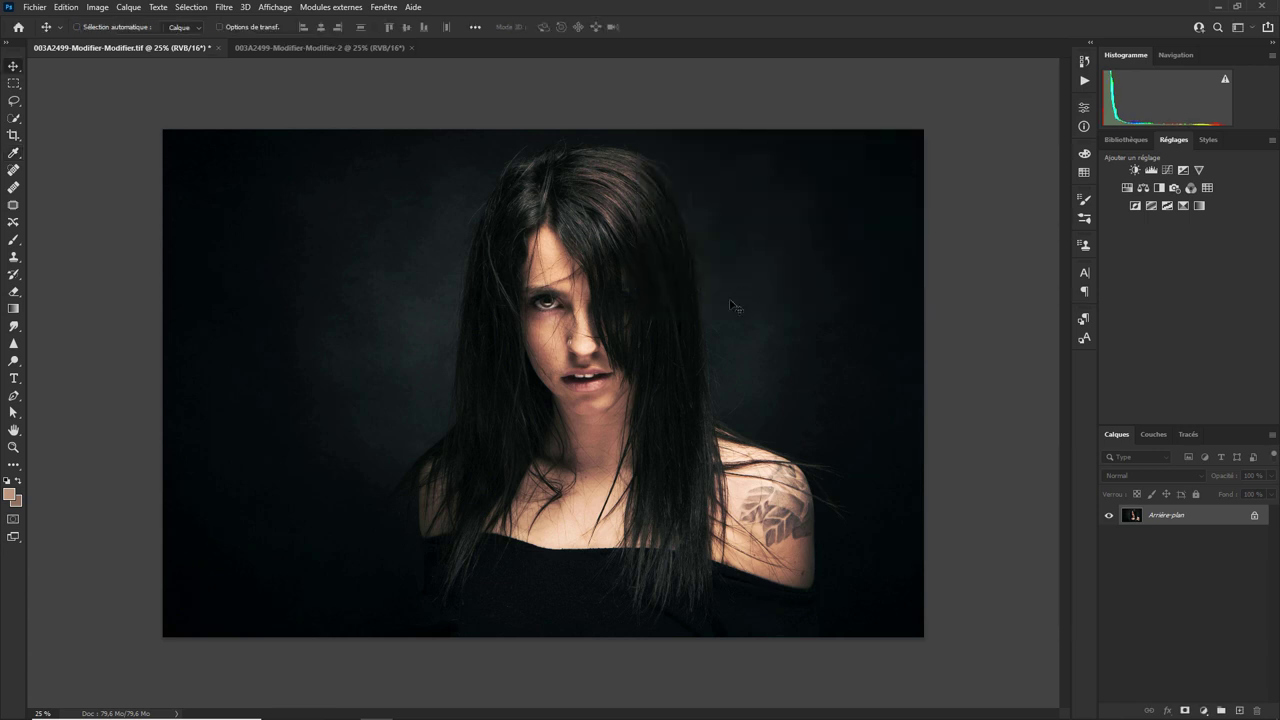
- Open the Modifier-2 portrait in the Camera Raw filter with the presets list showing
{"action": "left_click", "coordinate": [300, 47]}
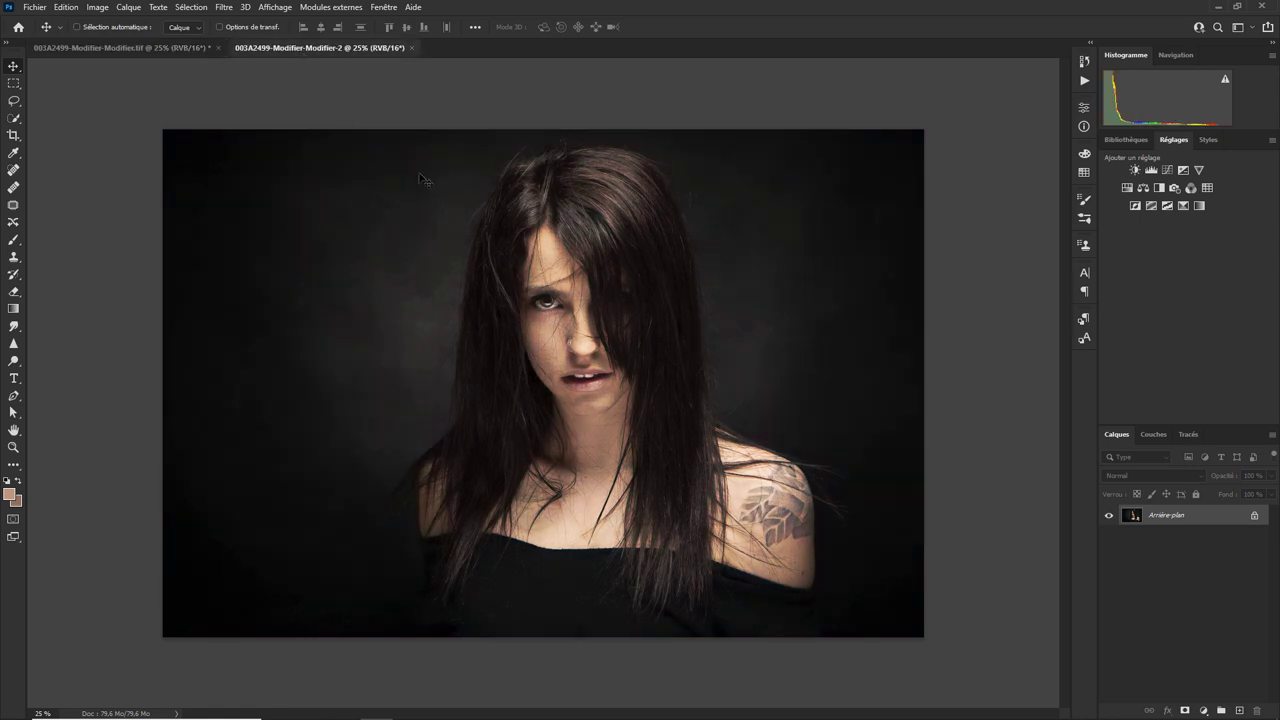
{"action": "left_click", "coordinate": [223, 7]}
{"action": "left_click", "coordinate": [265, 113]}
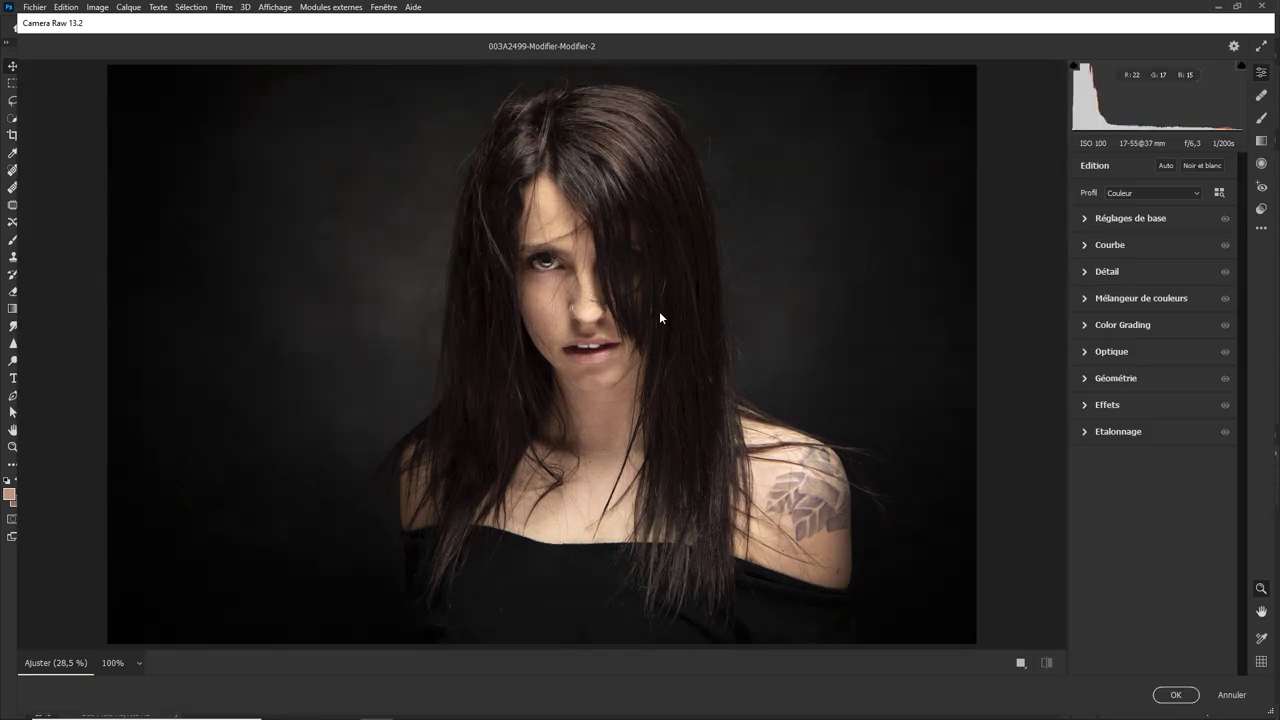
{"action": "left_click", "coordinate": [1261, 209]}
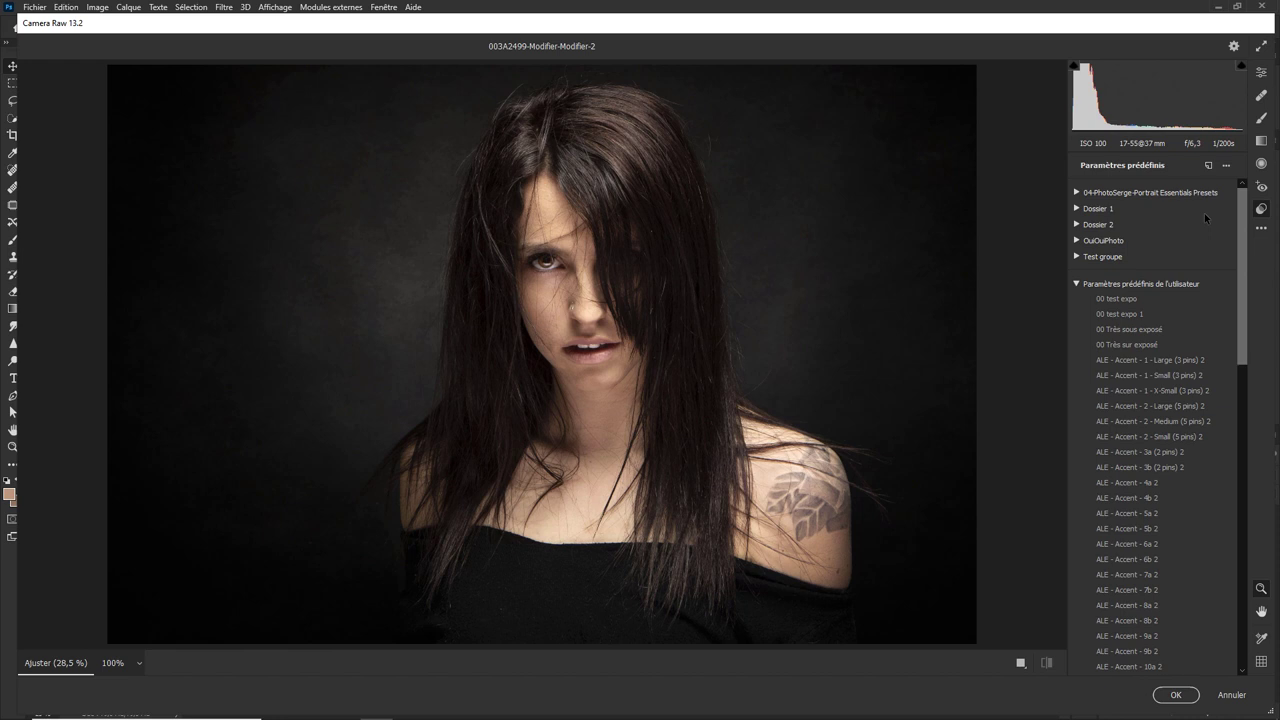
{"action": "key", "text": "alt"}
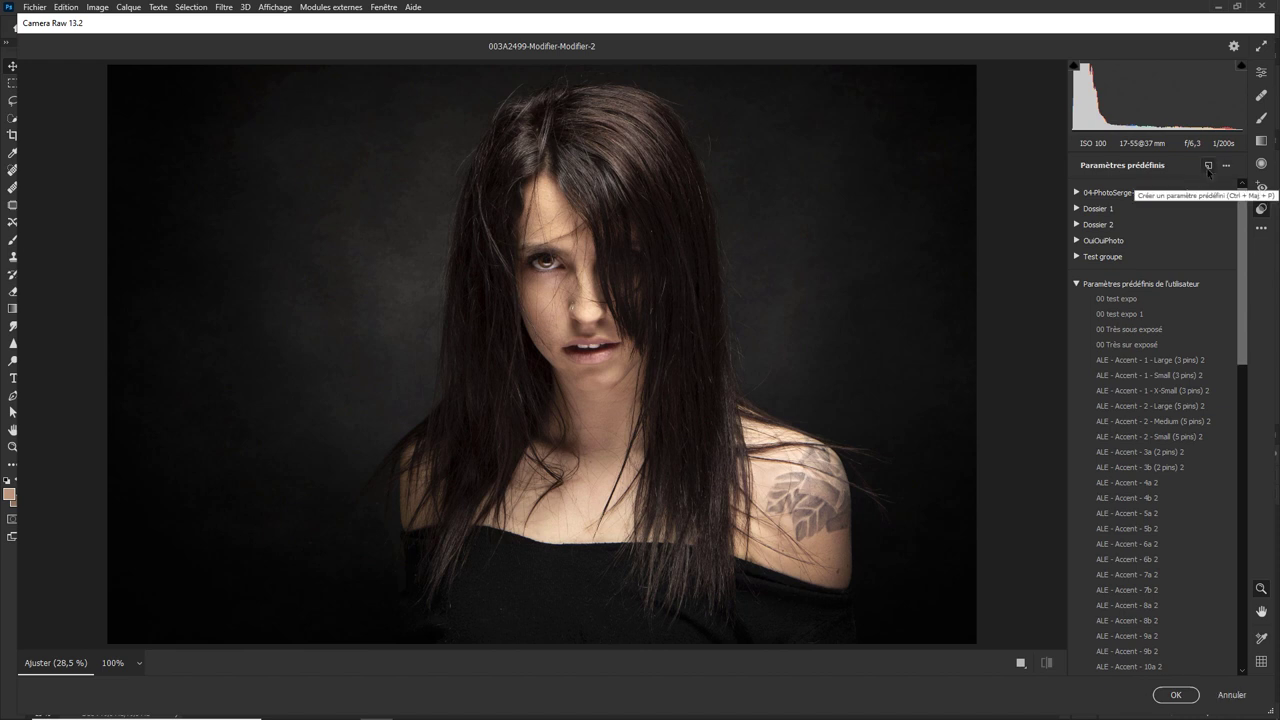
- Create a 'Test LUT' Camera Raw profile from a colour lookup table in ProPhoto RGB
{"action": "left_click", "coordinate": [1207, 171]}
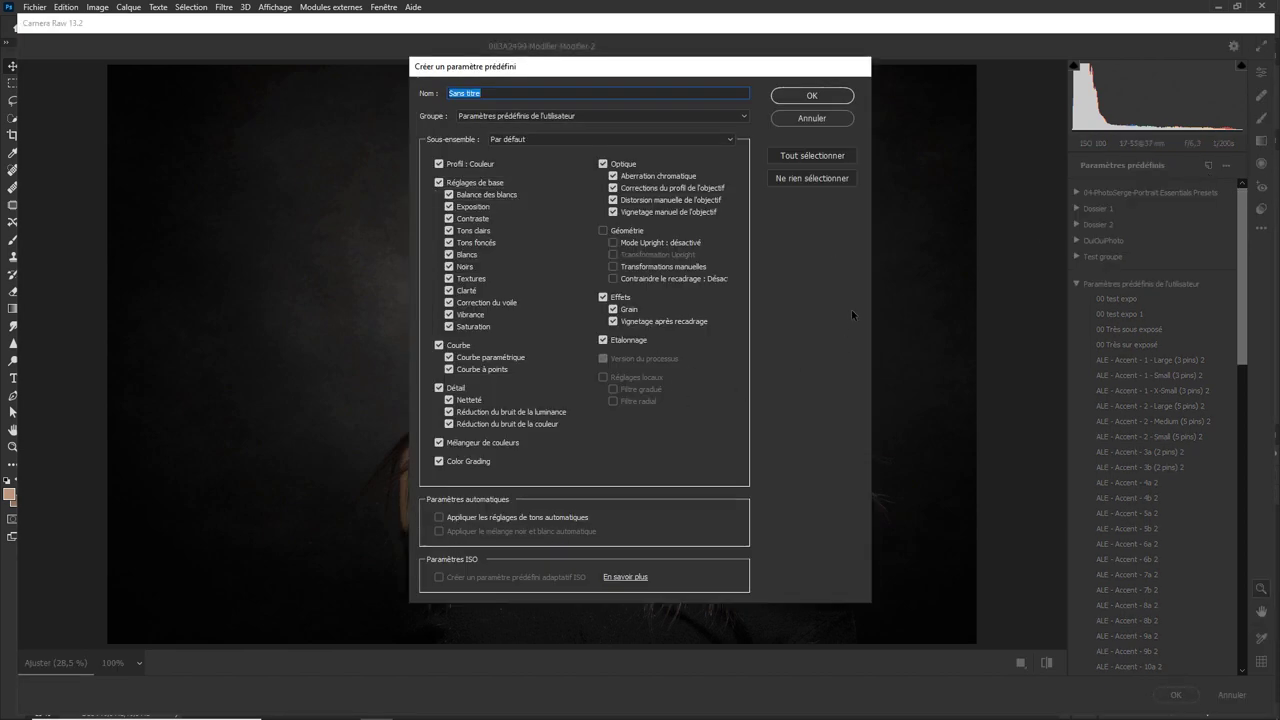
{"action": "left_click", "coordinate": [808, 119]}
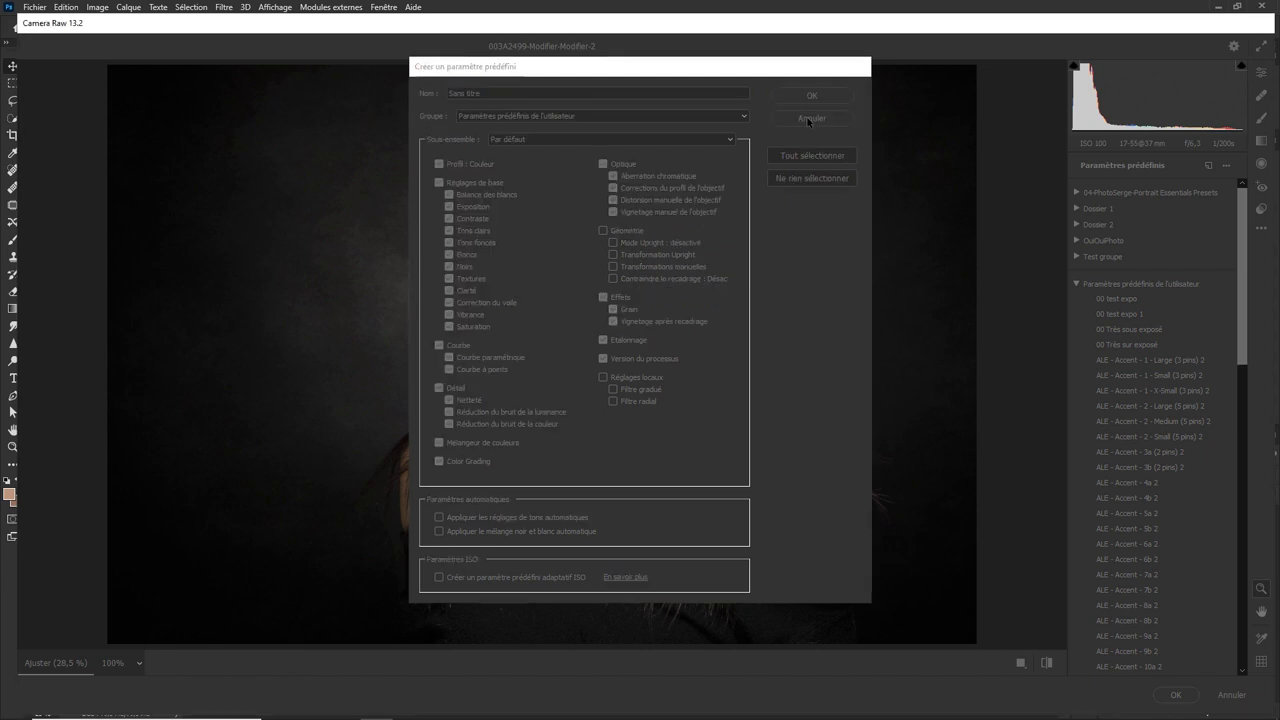
{"action": "key", "text": "alt"}
{"action": "left_click", "coordinate": [1208, 166], "text": "alt"}
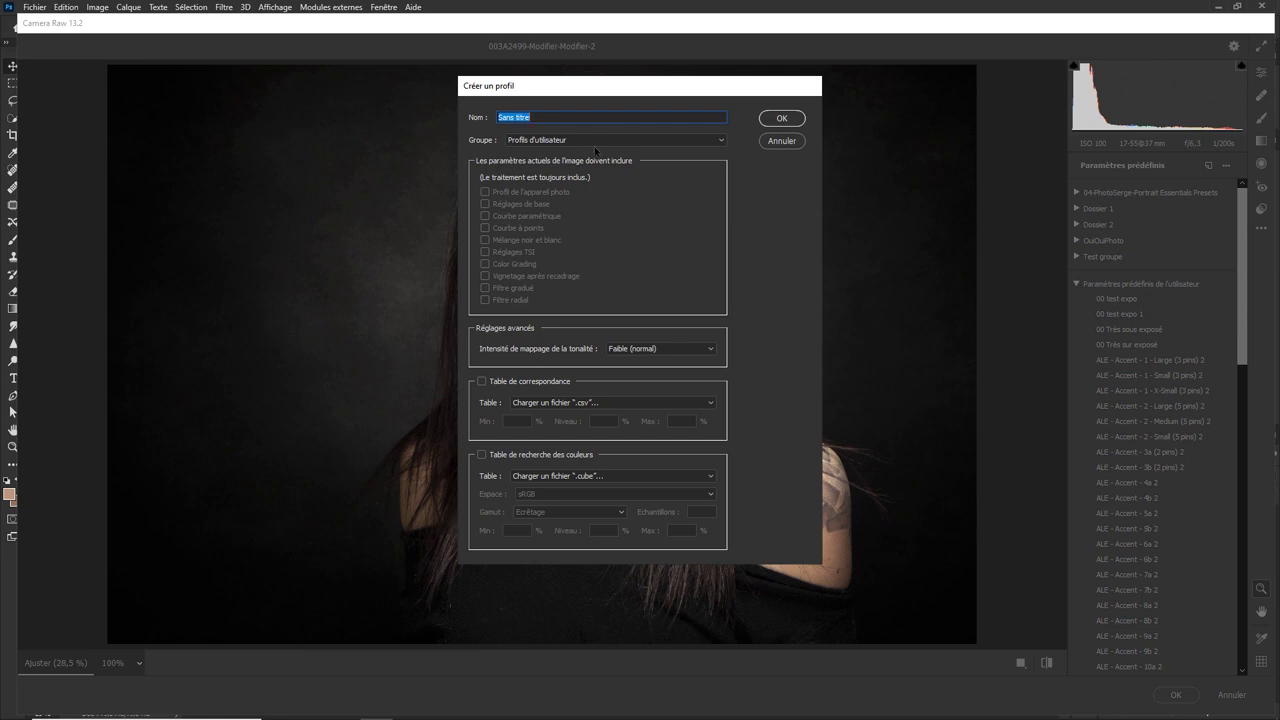
{"action": "type", "text": "Test"}
{"action": "type", "text": " LUT"}
{"action": "left_click", "coordinate": [700, 477]}
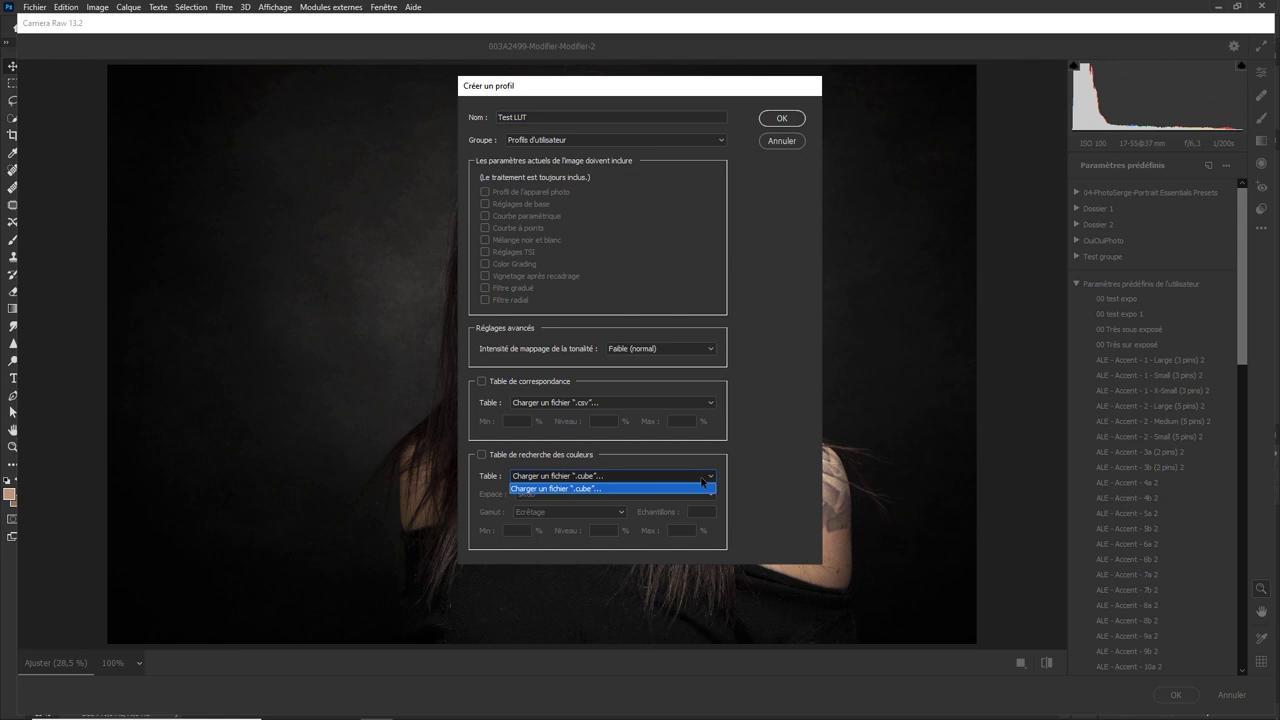
{"action": "left_click", "coordinate": [633, 490]}
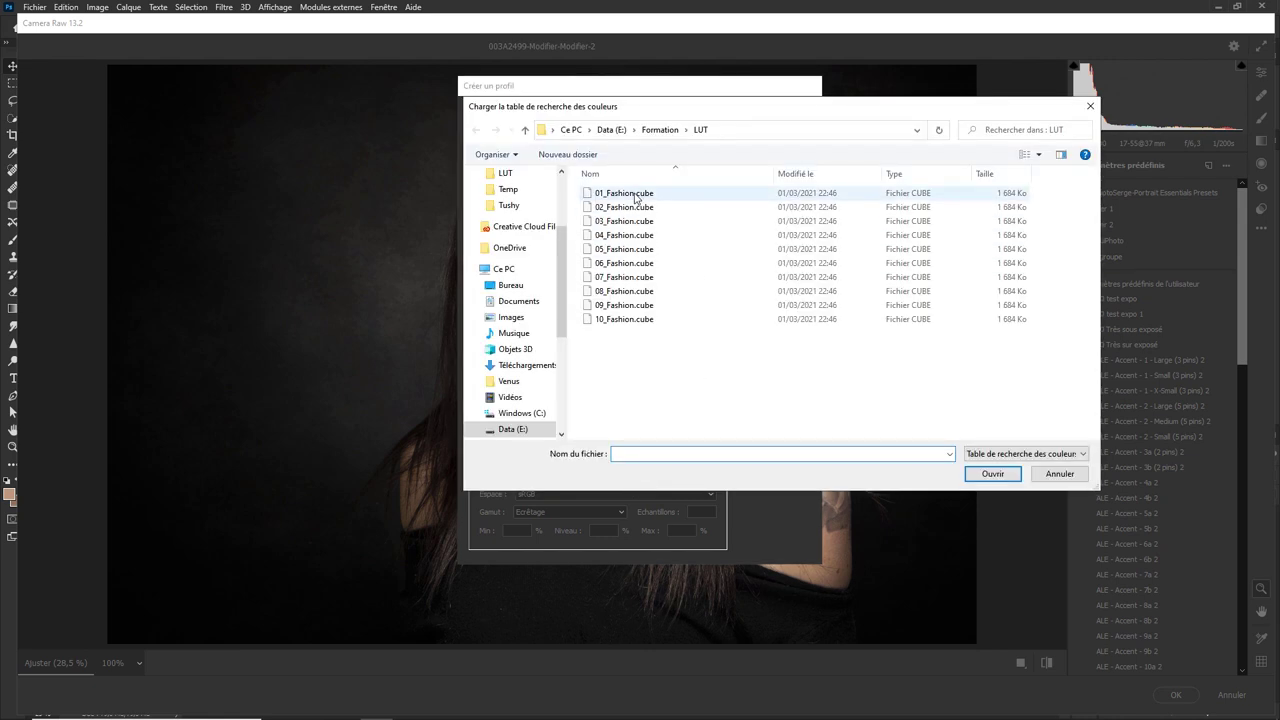
{"action": "key", "text": "Escape"}
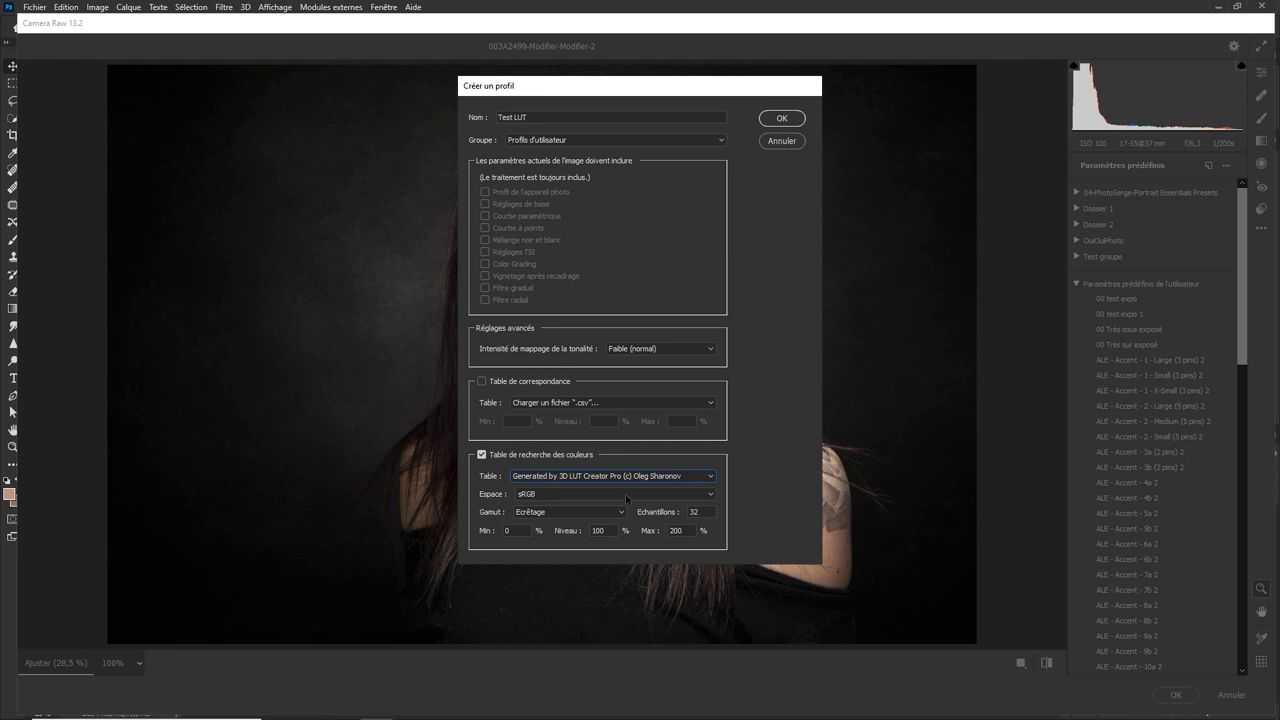
{"action": "left_click", "coordinate": [627, 494]}
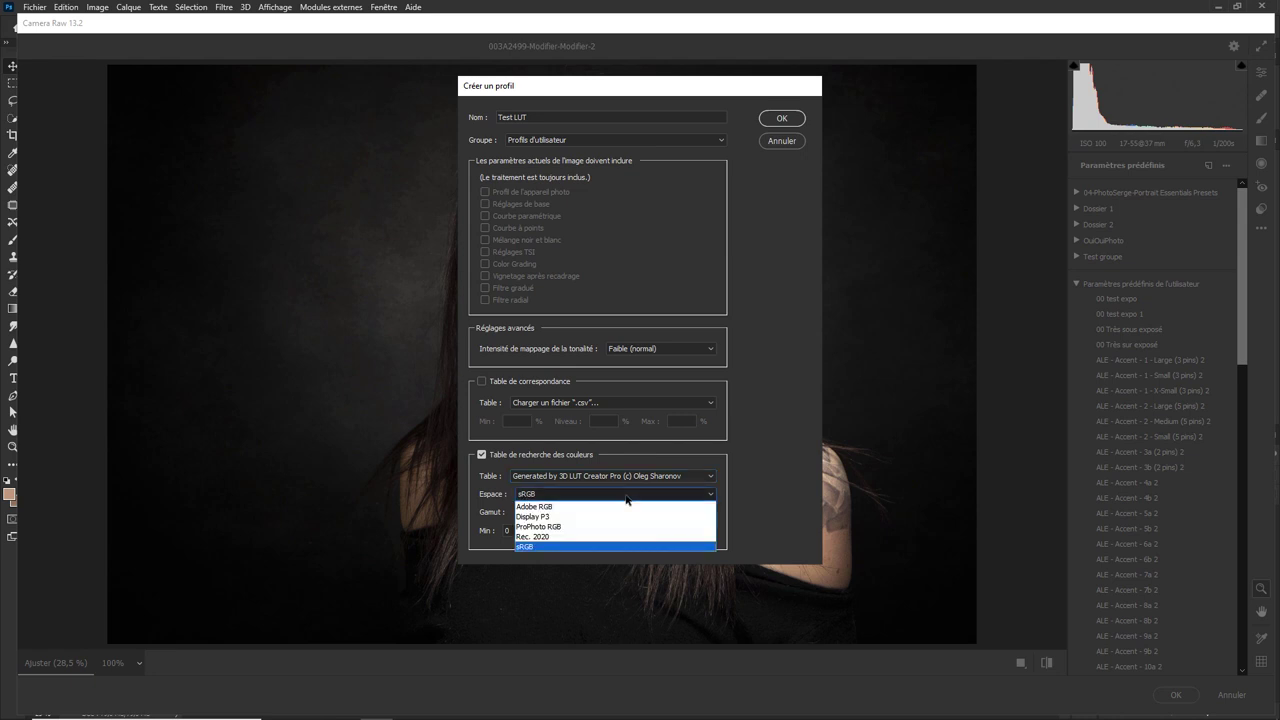
{"action": "left_click", "coordinate": [581, 527]}
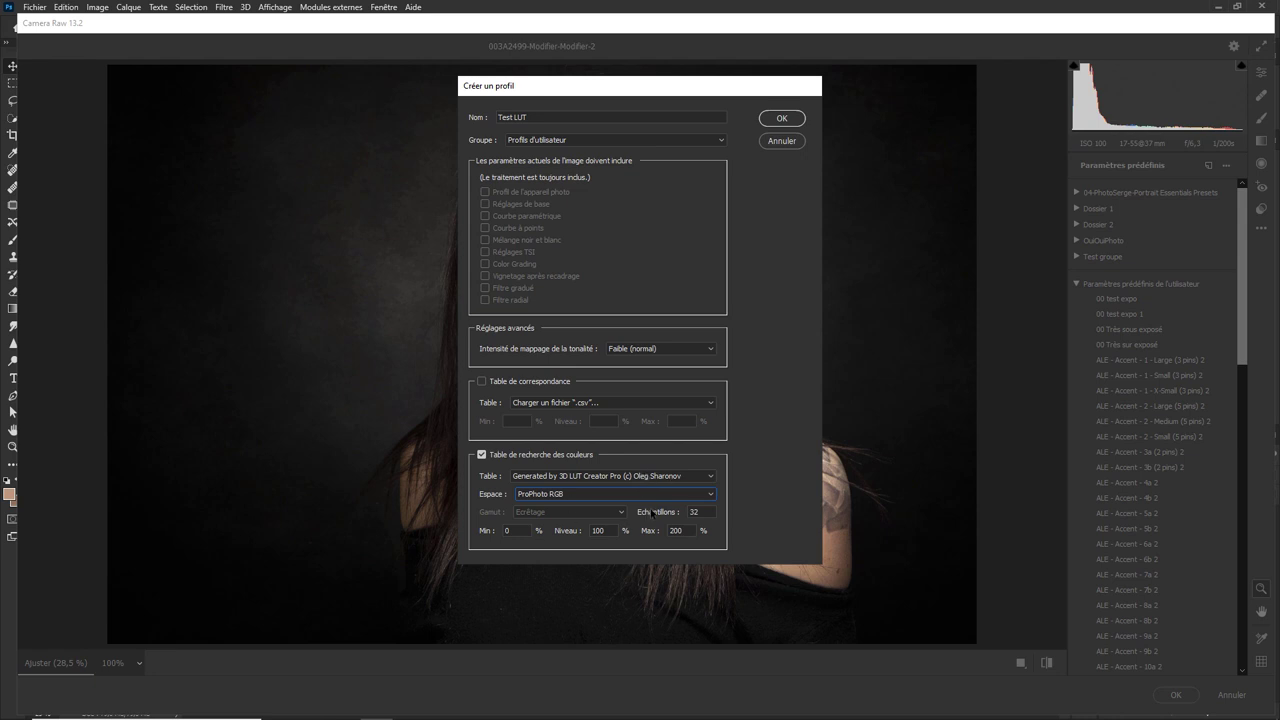
{"action": "left_click", "coordinate": [782, 118]}
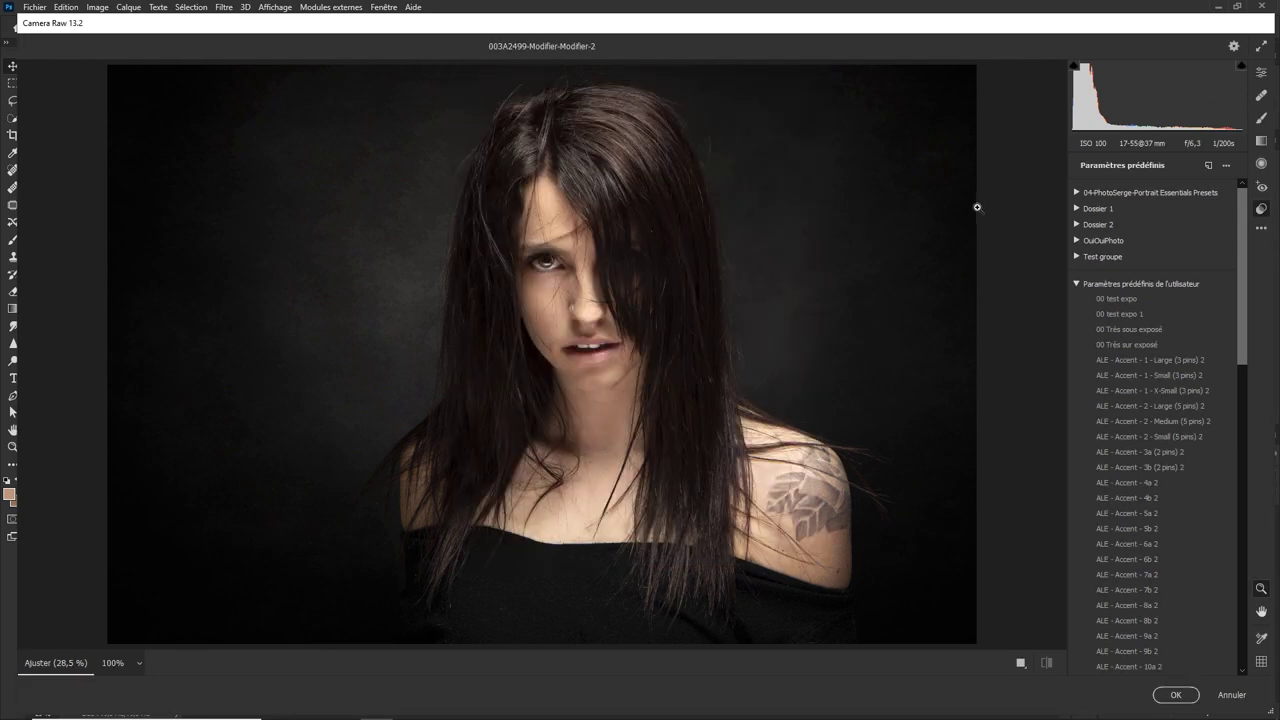
- Apply the Test LUT user profile at amount 100 and accept the Camera Raw edits
{"action": "left_click", "coordinate": [1261, 73]}
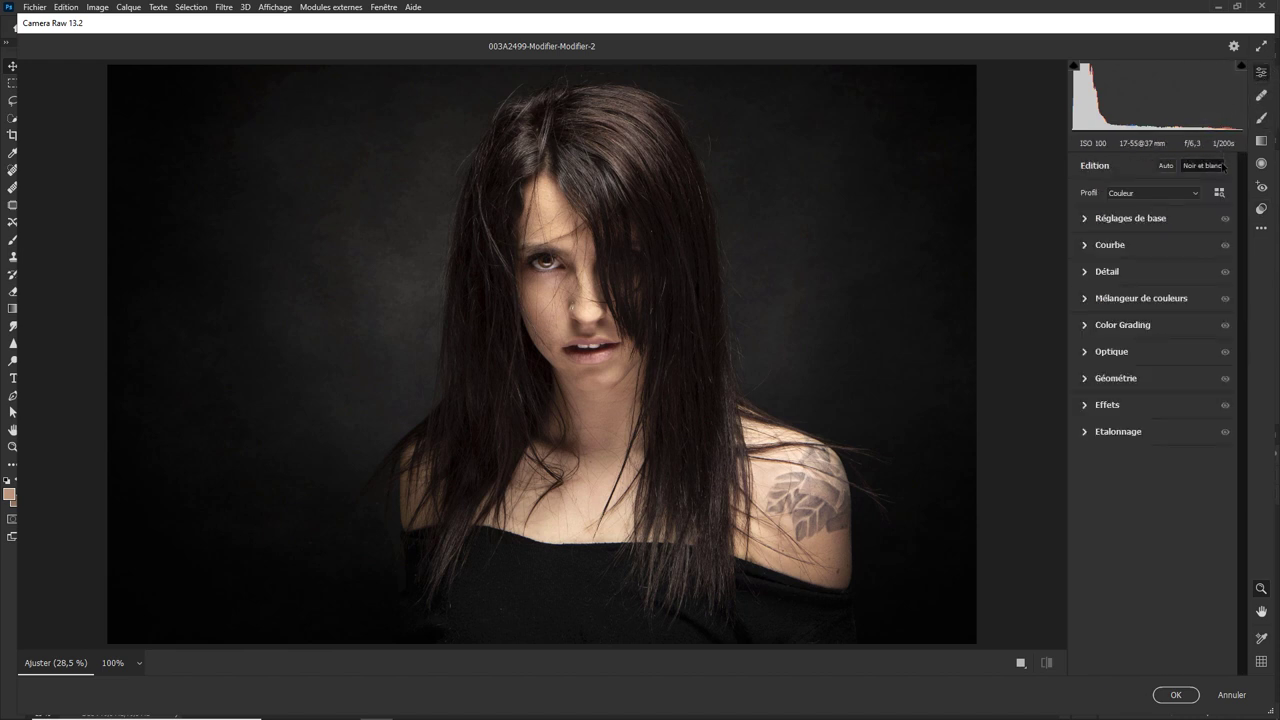
{"action": "left_click", "coordinate": [1219, 192]}
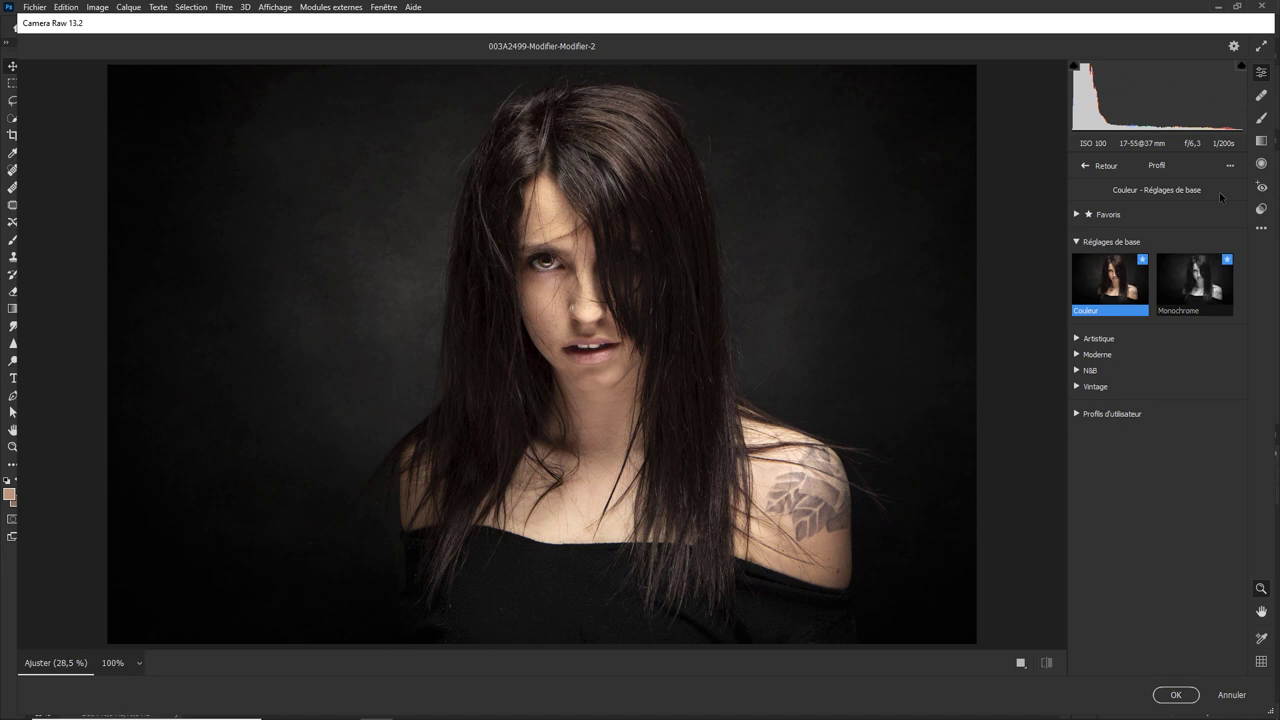
{"action": "left_click", "coordinate": [1089, 415]}
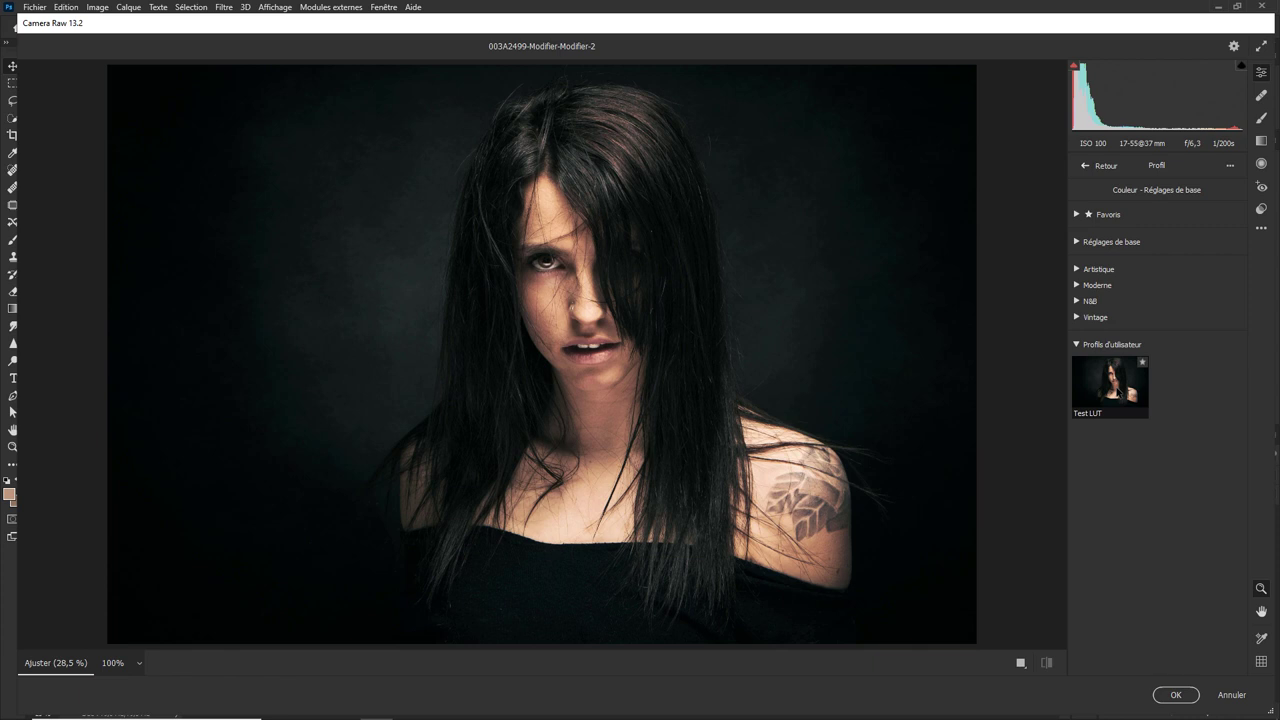
{"action": "left_click", "coordinate": [1110, 380]}
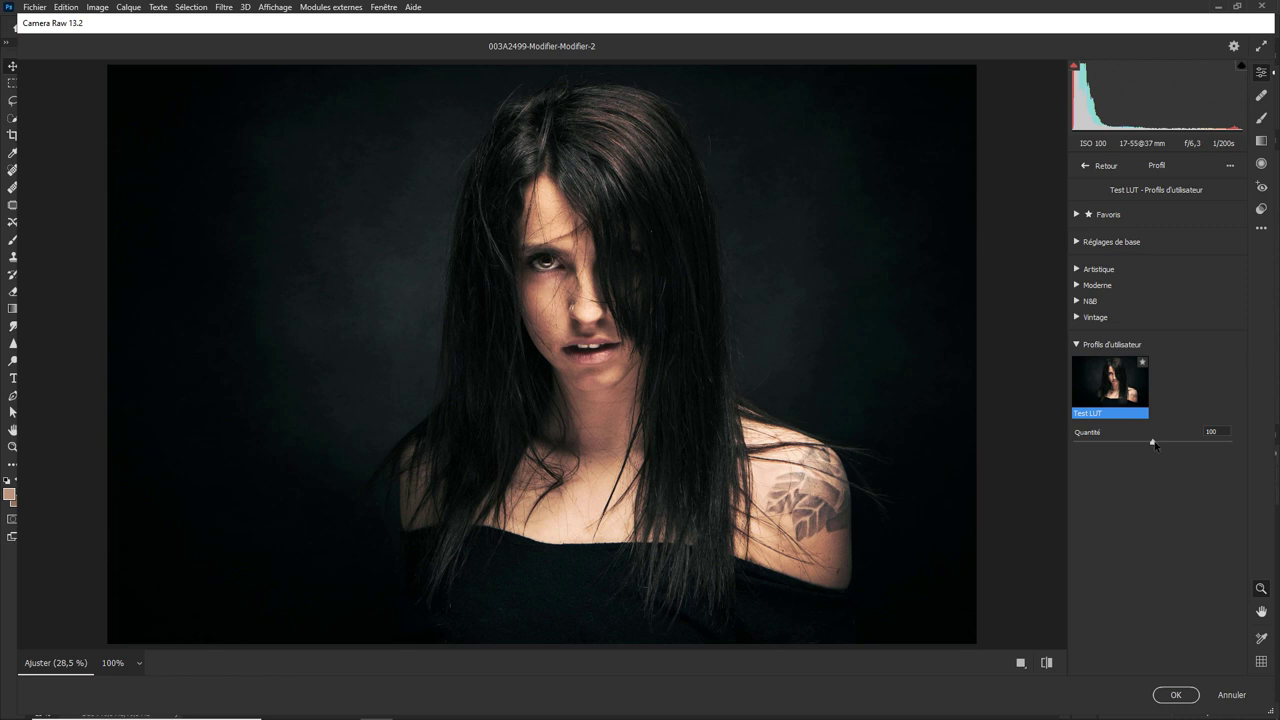
{"action": "mouse_move", "coordinate": [1153, 444]}
{"action": "left_mouse_down"}
{"action": "mouse_move", "coordinate": [1064, 453]}
{"action": "mouse_move", "coordinate": [1230, 441]}
{"action": "left_mouse_up"}
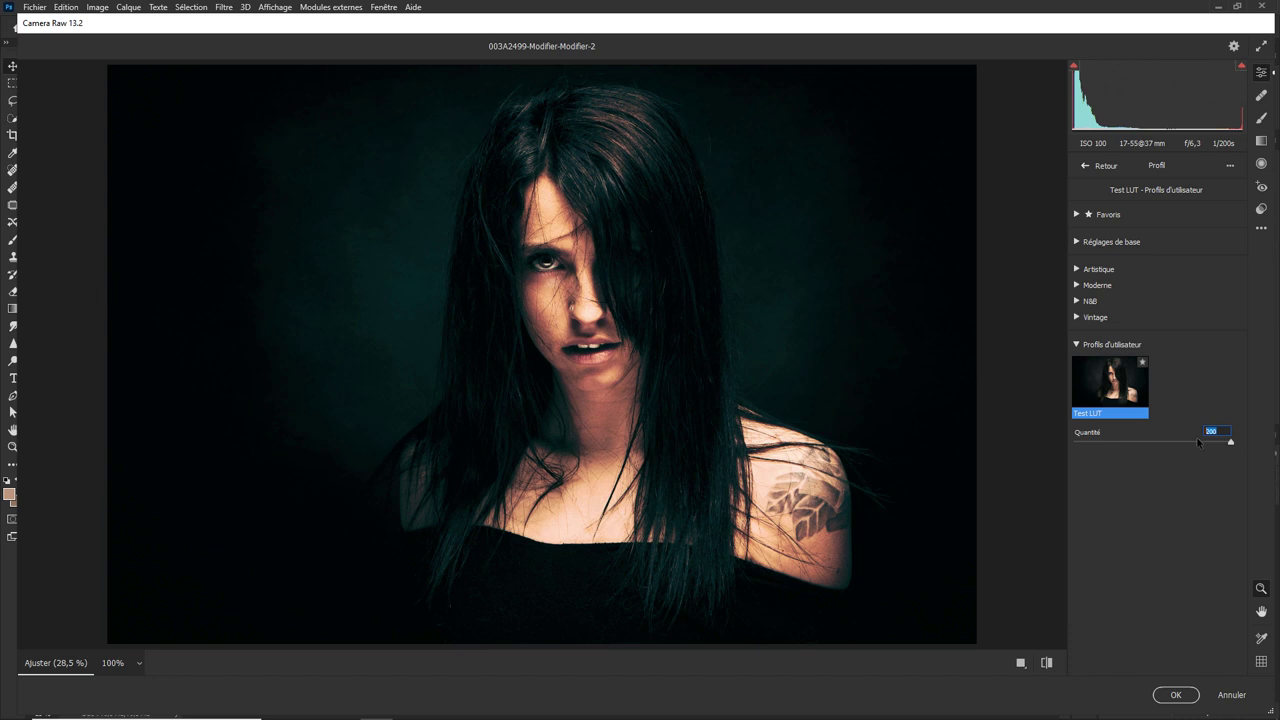
{"action": "type", "text": "100"}
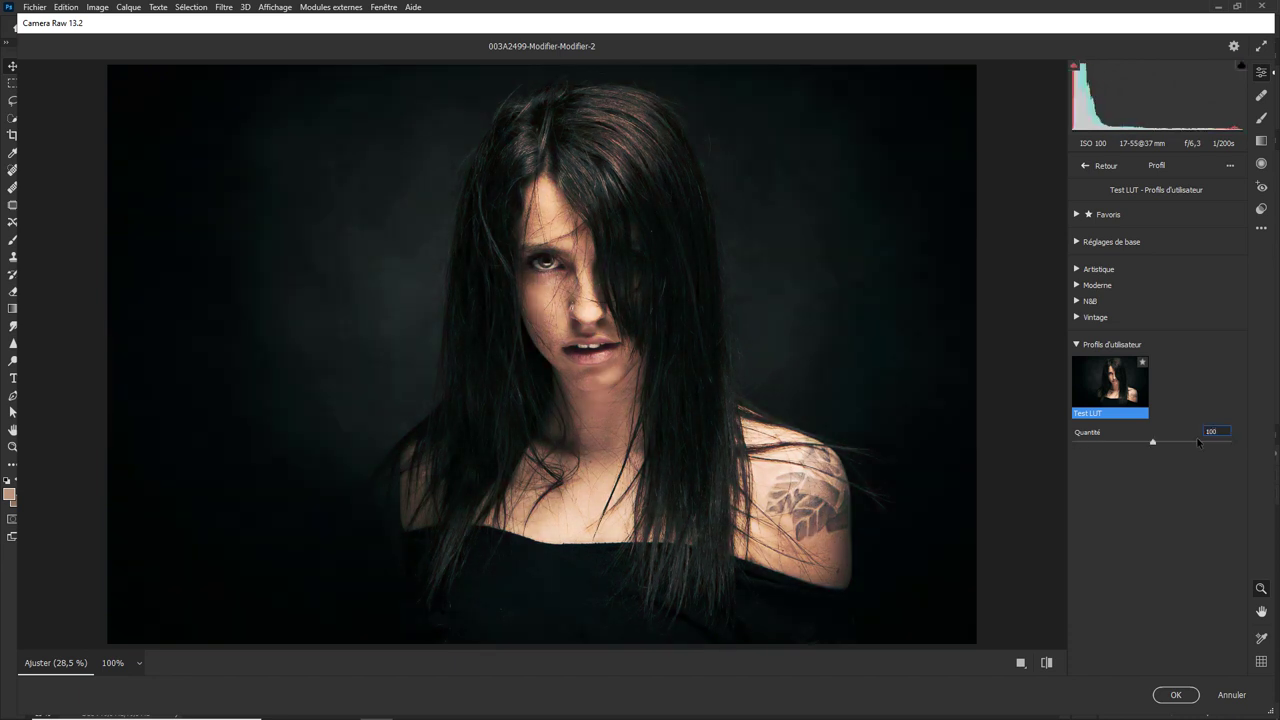
{"action": "left_click", "coordinate": [1178, 695]}
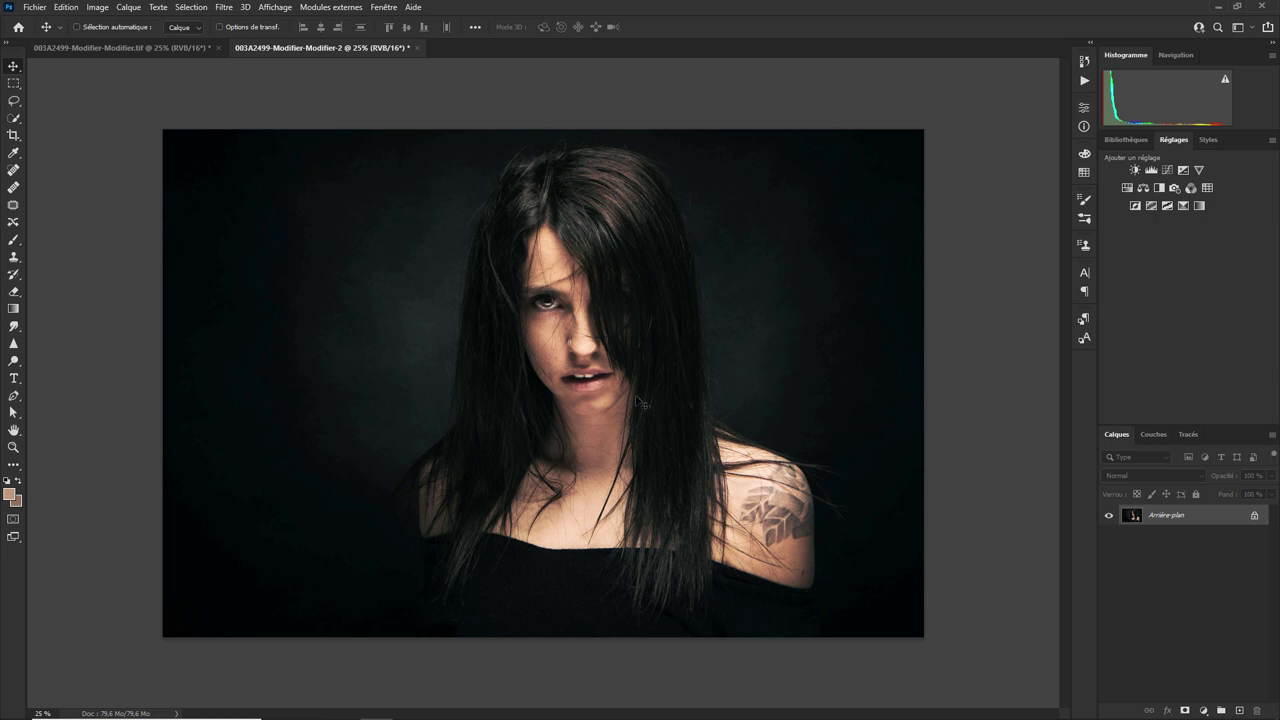
- Flip between the LUT-graded and profile-graded portrait tabs to compare them
{"action": "left_click", "coordinate": [126, 49]}
{"action": "left_click", "coordinate": [304, 47]}
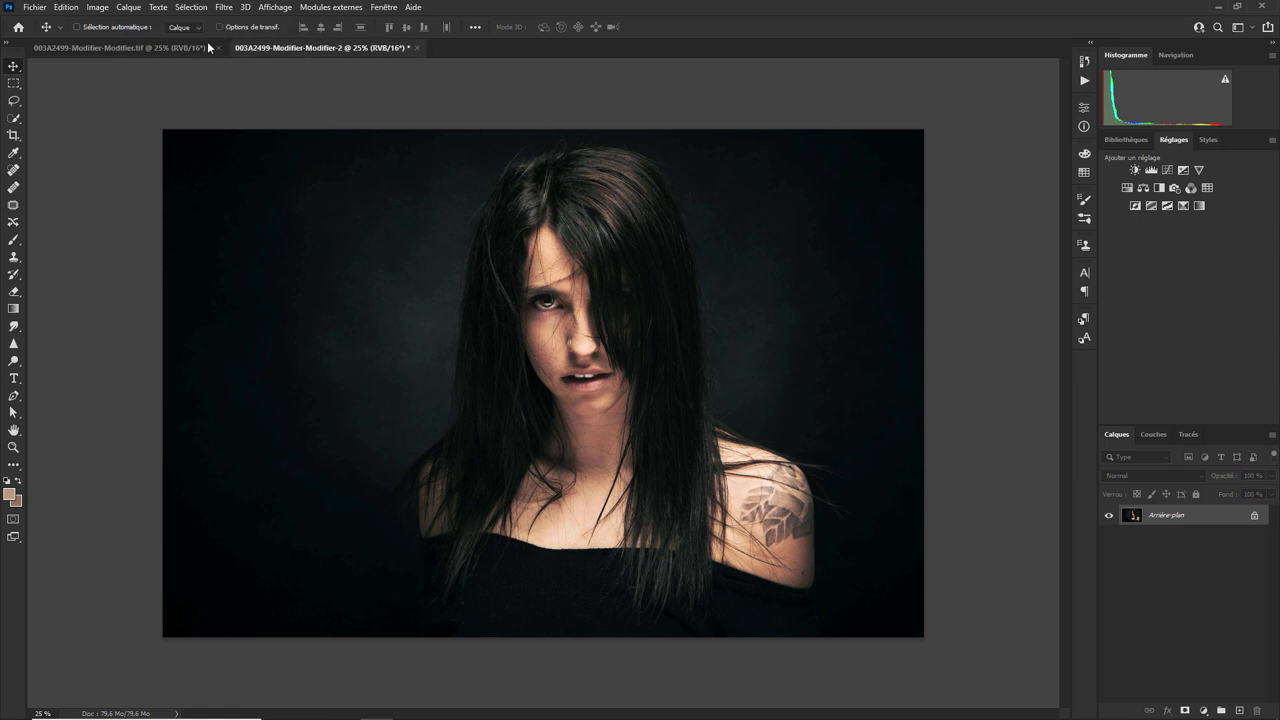
{"action": "left_click", "coordinate": [143, 49]}
{"action": "left_click", "coordinate": [300, 49]}
{"action": "left_click", "coordinate": [154, 50]}
{"action": "left_click", "coordinate": [284, 48]}
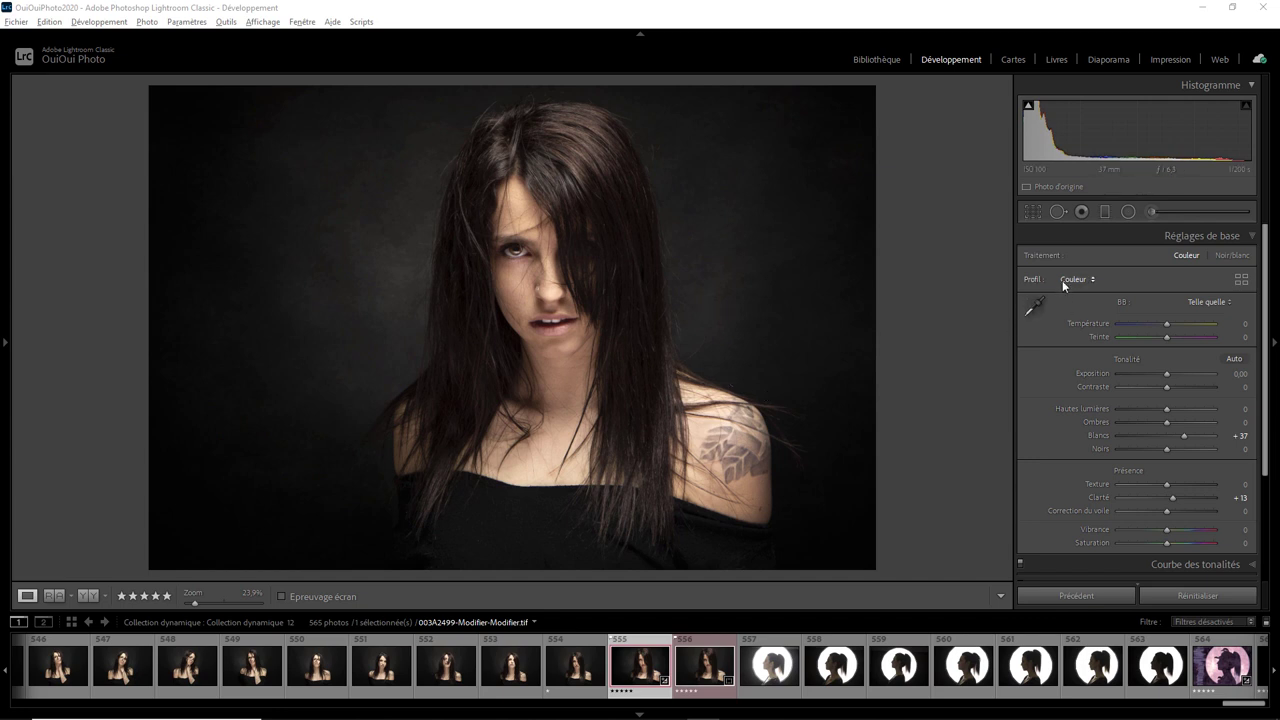
- Apply the Test LUT user profile in Lightroom, resetting its amount to 100
{"action": "left_click", "coordinate": [1241, 279]}
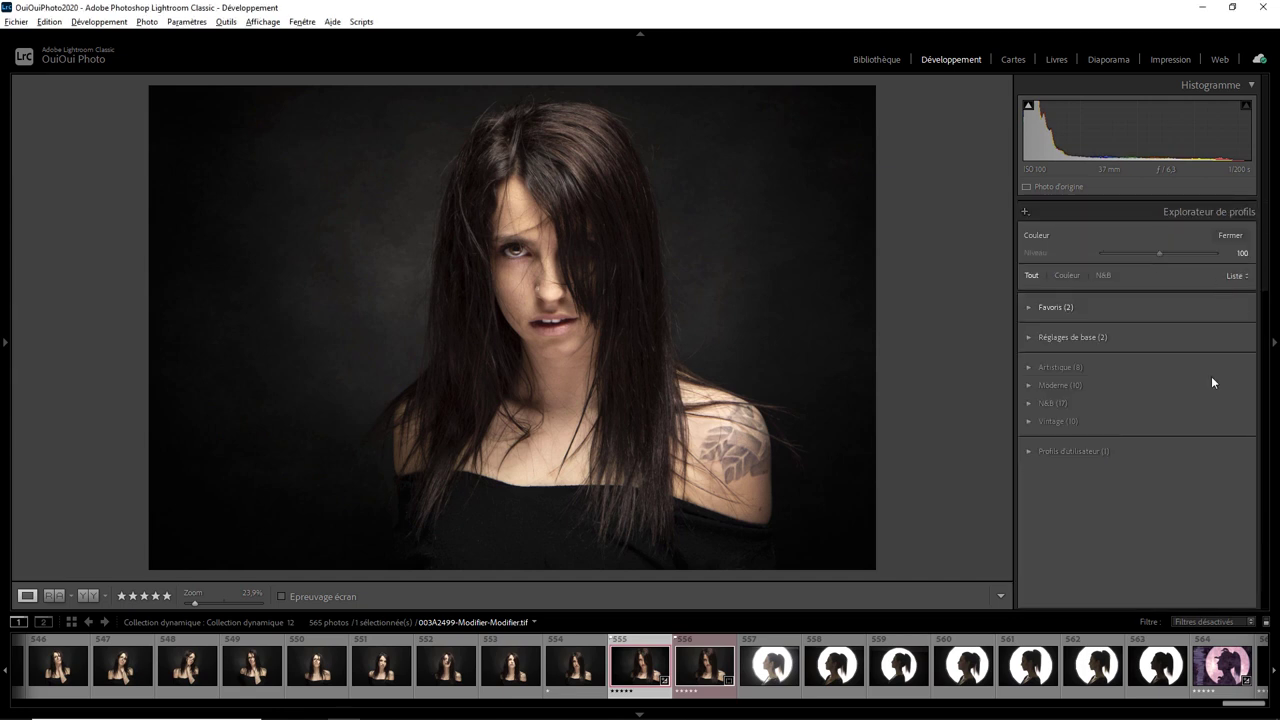
{"action": "left_click", "coordinate": [1052, 450]}
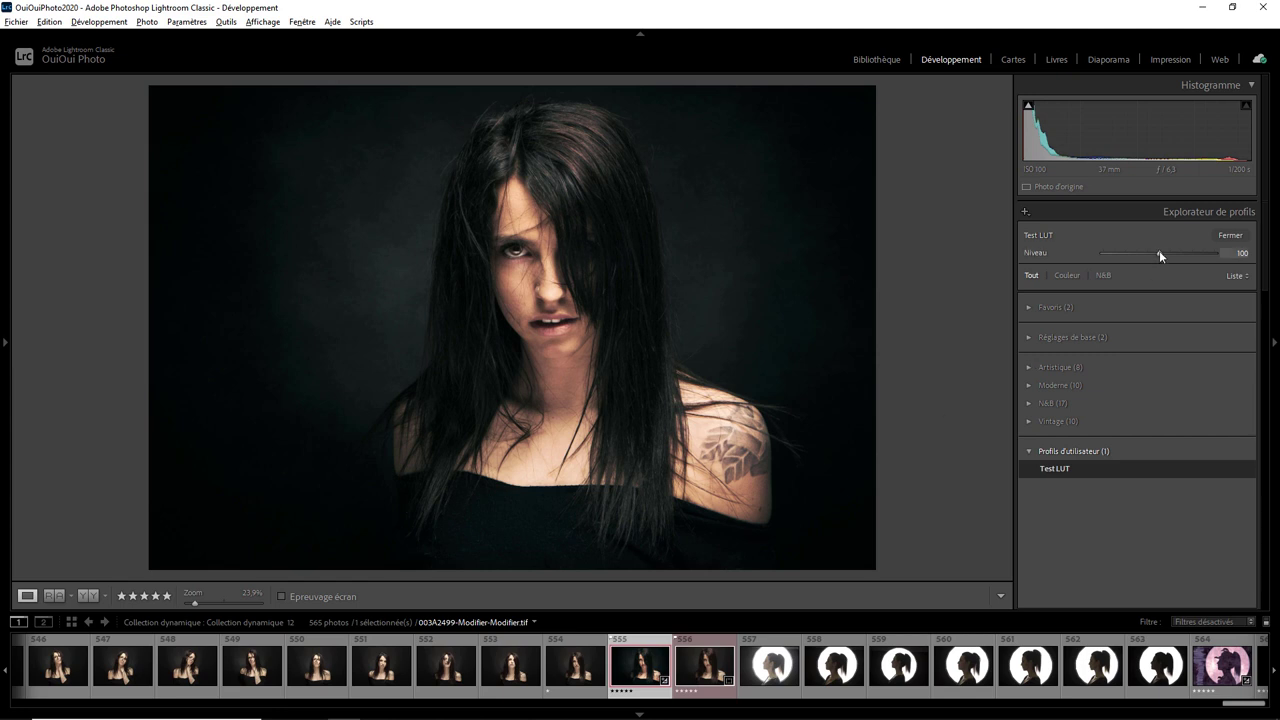
{"action": "mouse_move", "coordinate": [1159, 252]}
{"action": "left_mouse_down"}
{"action": "mouse_move", "coordinate": [1094, 253]}
{"action": "mouse_move", "coordinate": [1172, 254]}
{"action": "left_mouse_up"}
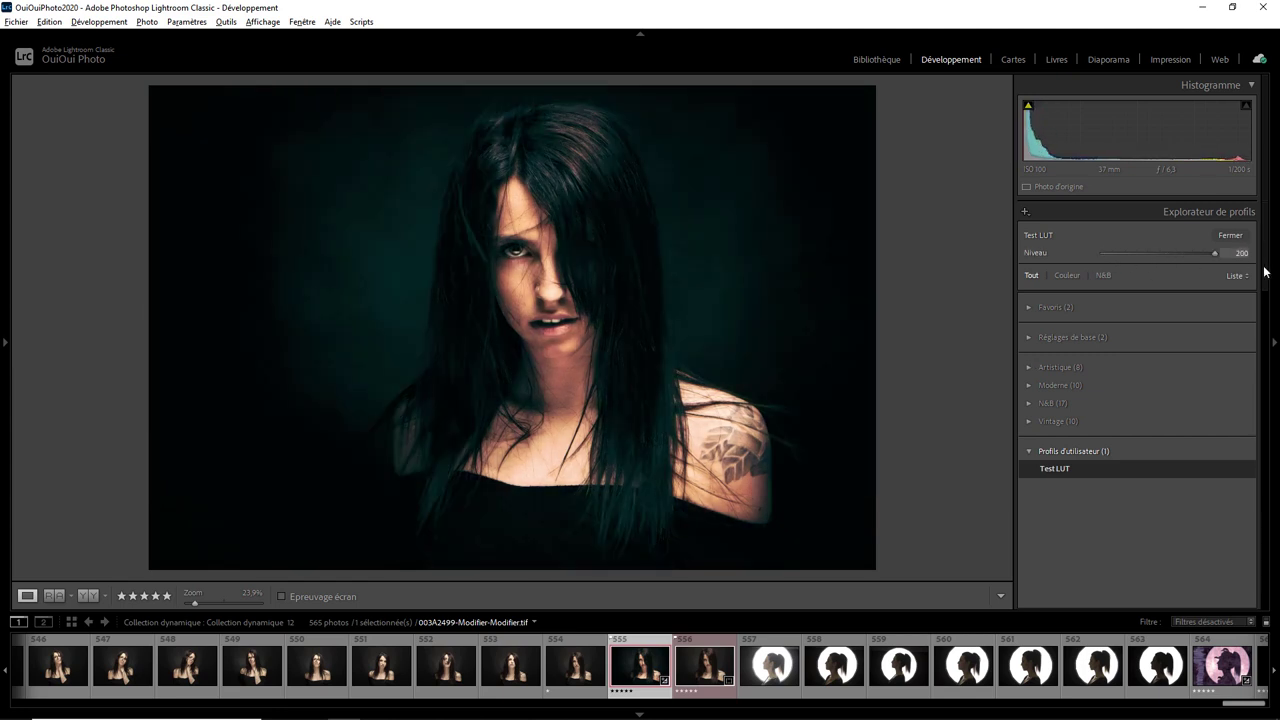
{"action": "double_click", "coordinate": [1170, 252]}
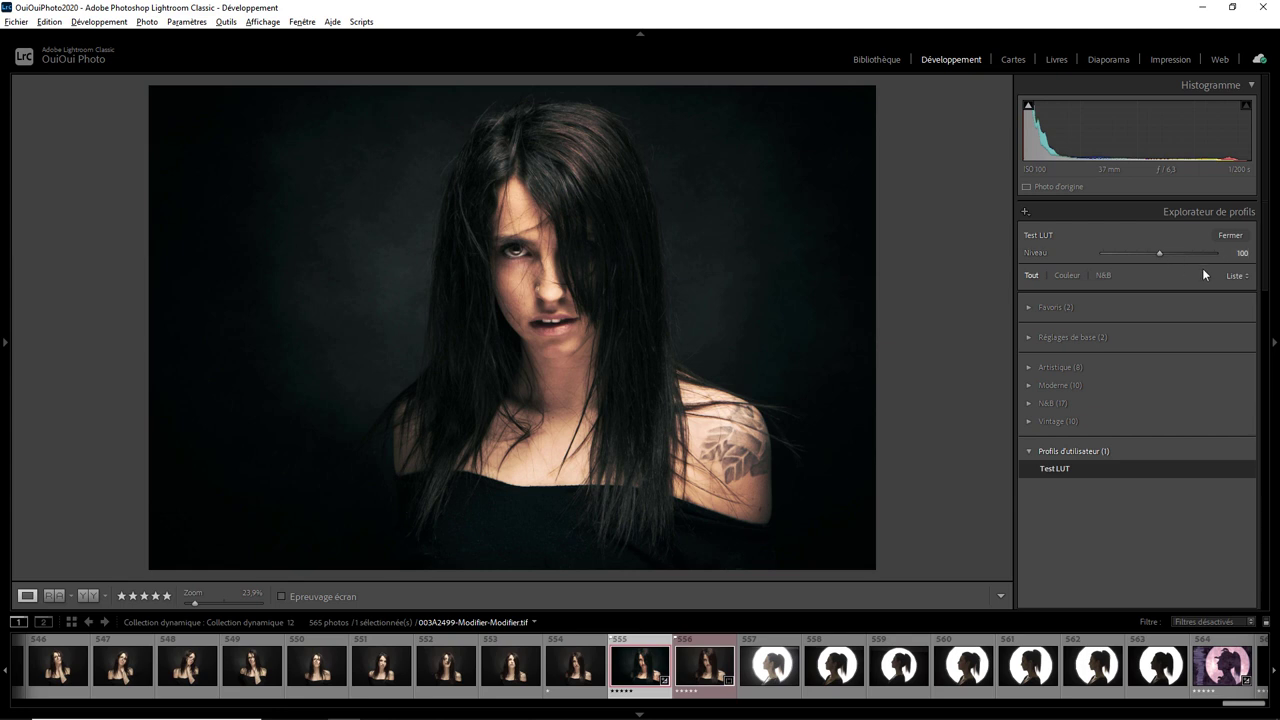
- Switch the Profile Browser view to Large thumbnails, then to Grid
{"action": "left_click", "coordinate": [1235, 277]}
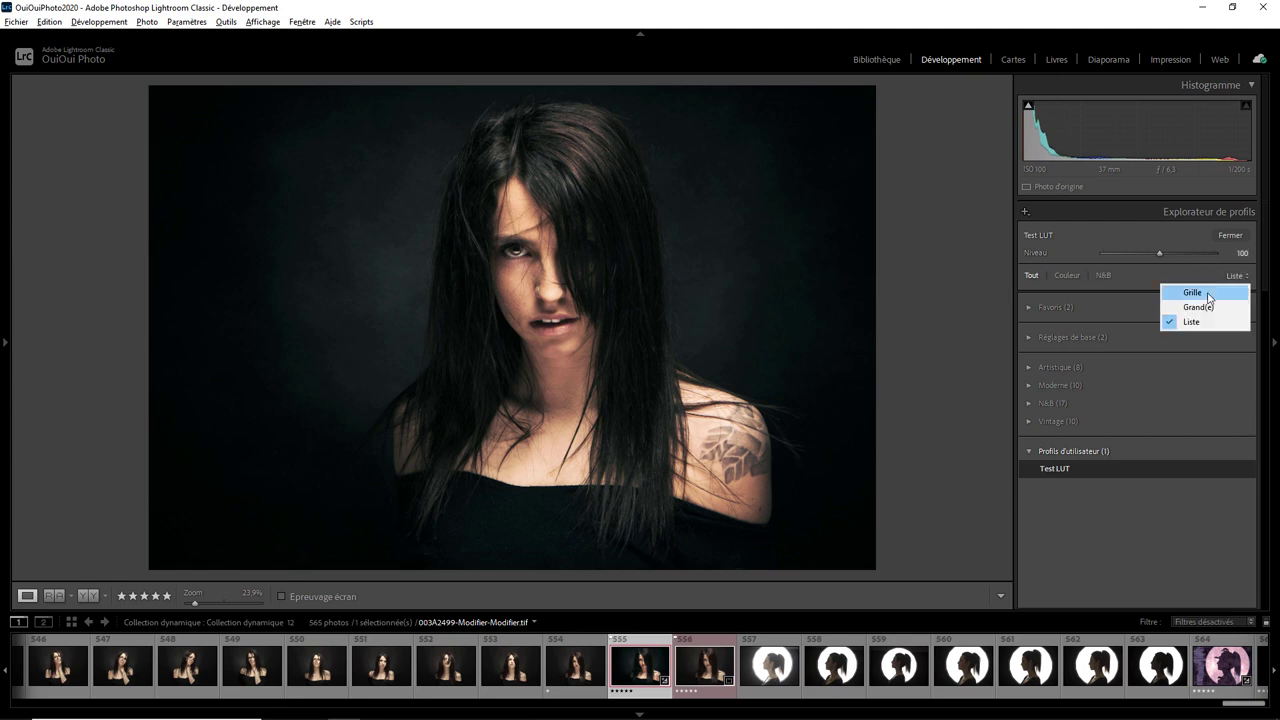
{"action": "left_click", "coordinate": [1199, 307]}
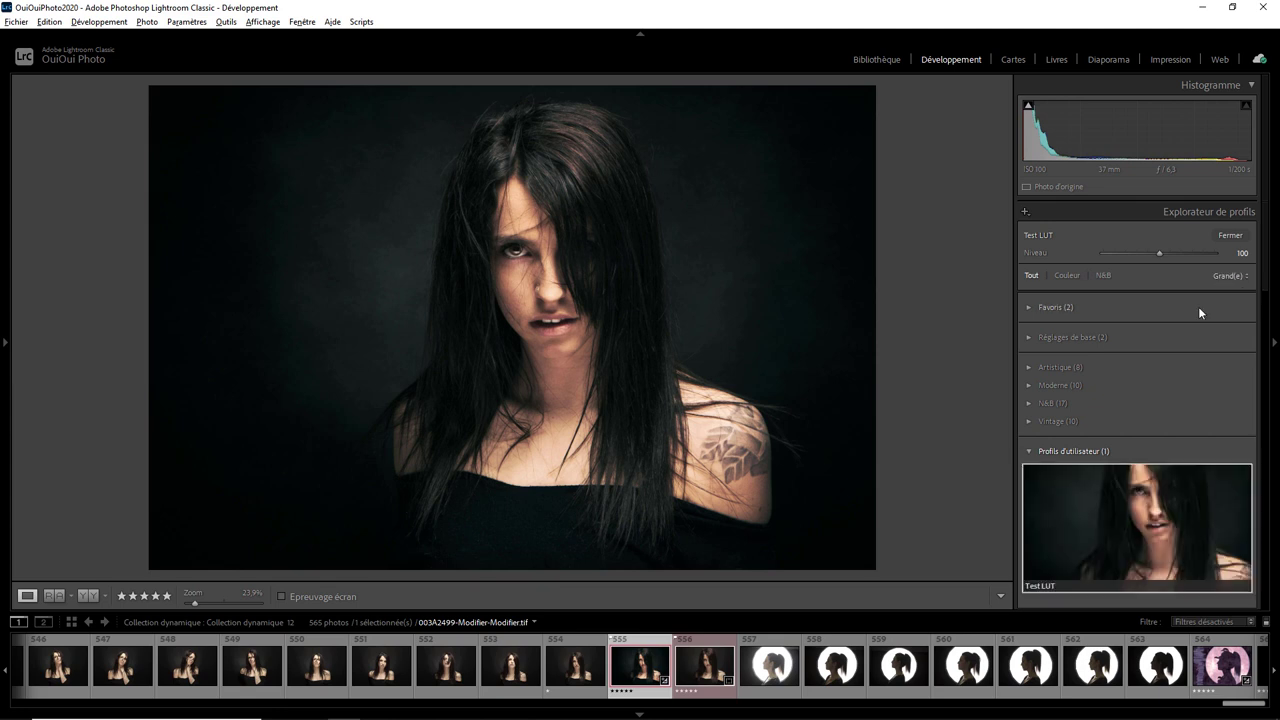
{"action": "left_click", "coordinate": [1226, 275]}
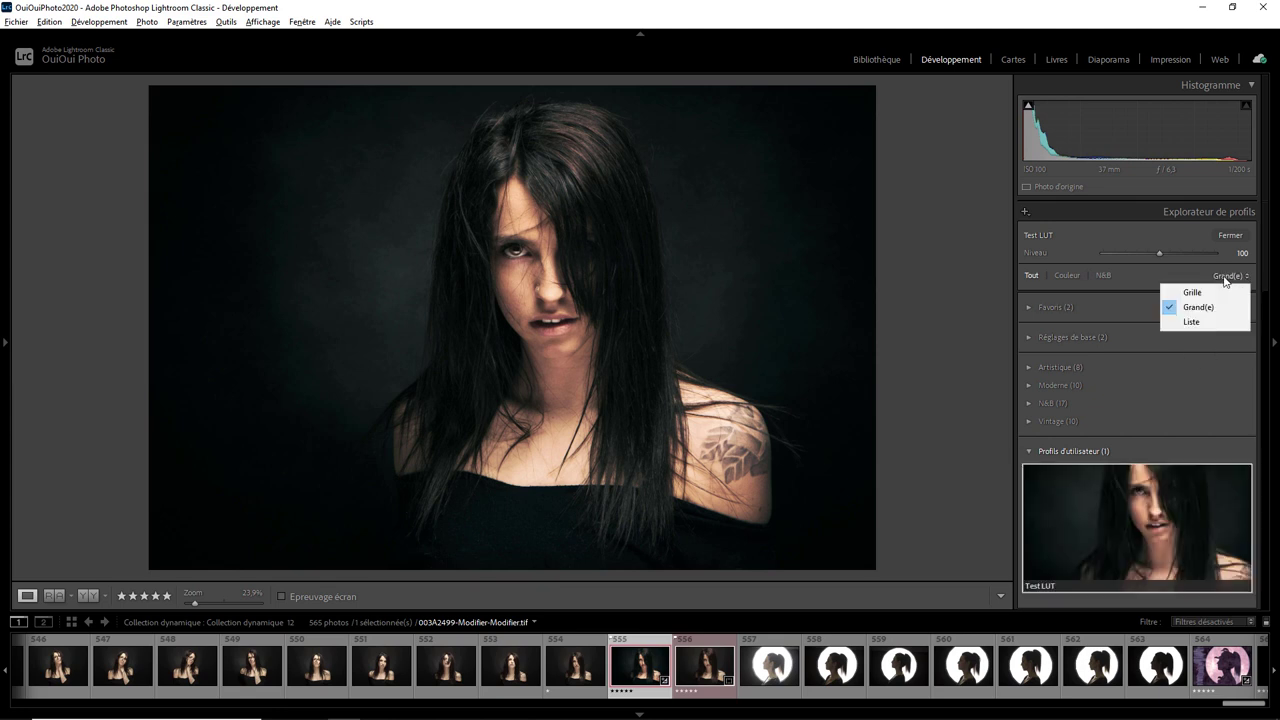
{"action": "left_click", "coordinate": [1210, 291]}
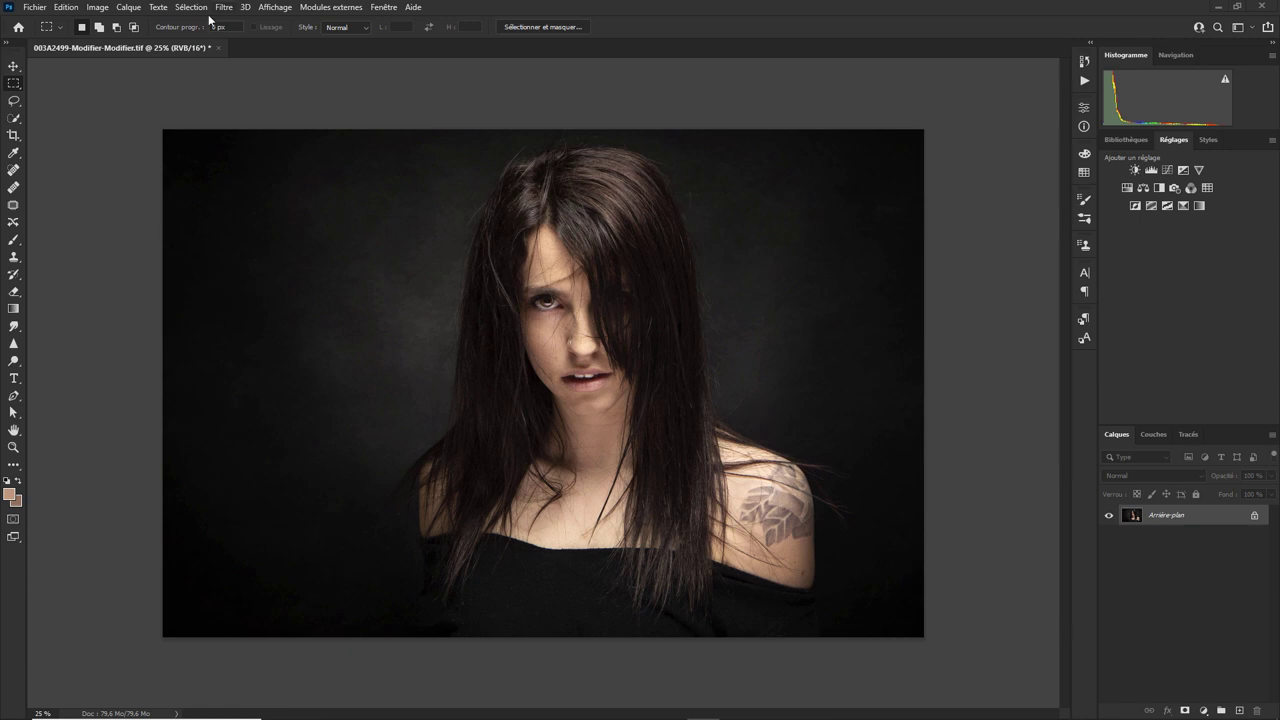
- Add a Correspondance de couleur (Color Lookup) adjustment layer above the portrait's background layer
{"action": "left_click", "coordinate": [98, 8]}
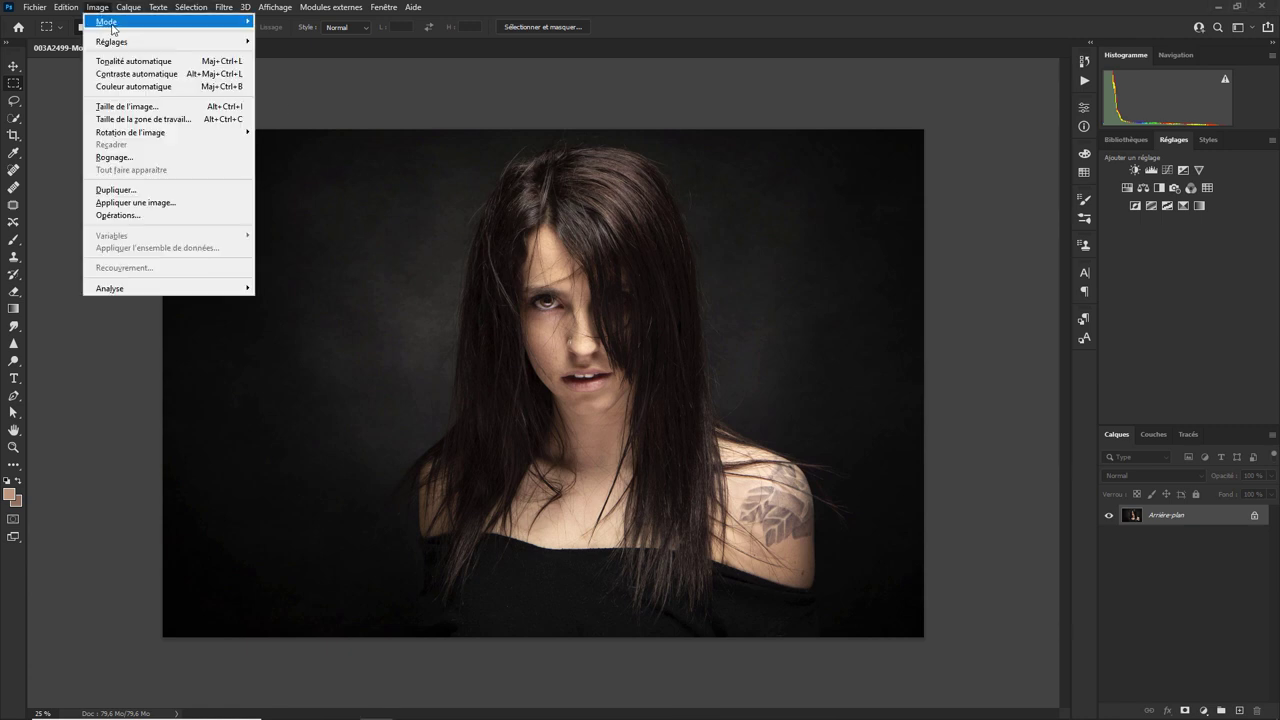
{"action": "mouse_move", "coordinate": [112, 41]}
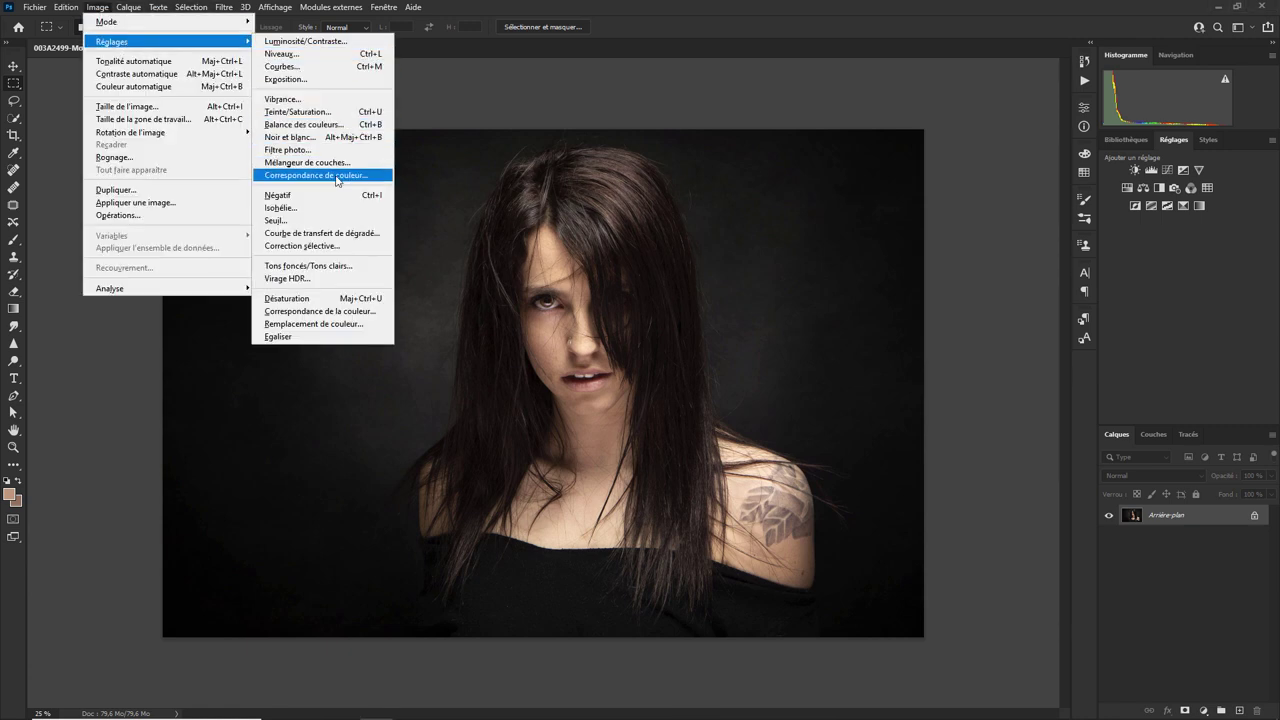
{"action": "left_click", "coordinate": [963, 312]}
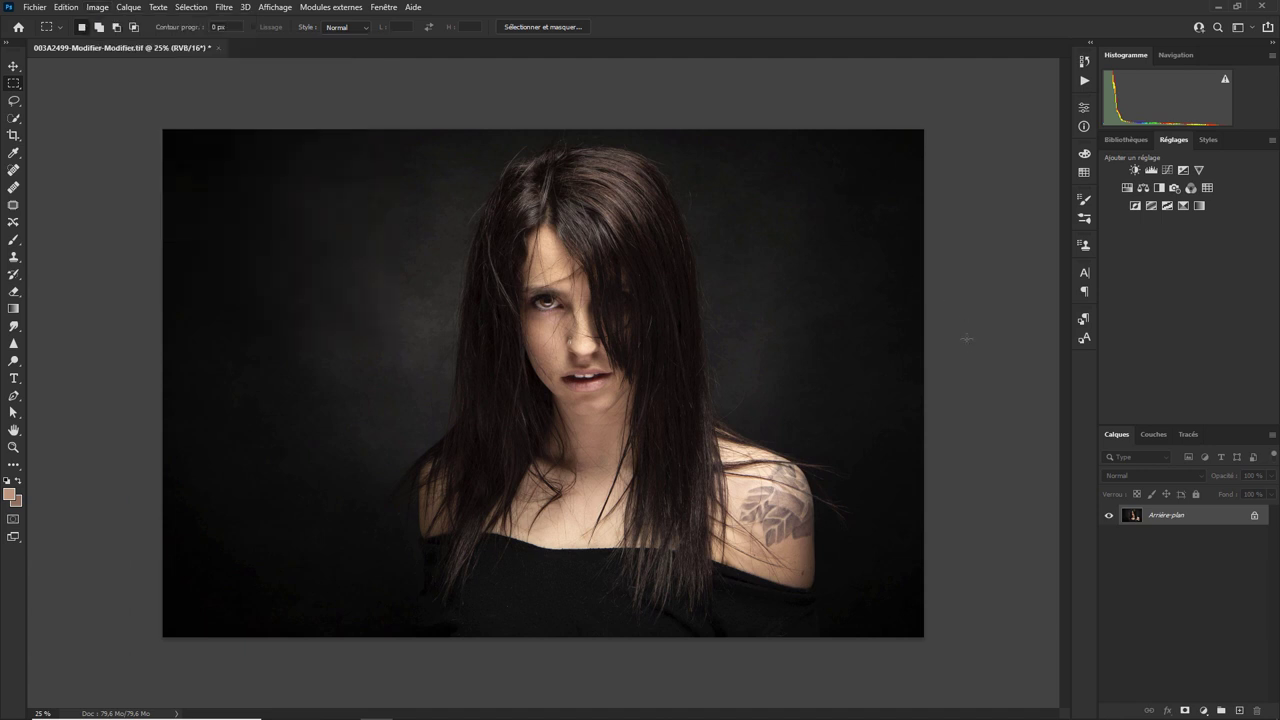
{"action": "left_click", "coordinate": [1203, 710]}
{"action": "left_click", "coordinate": [1187, 636]}
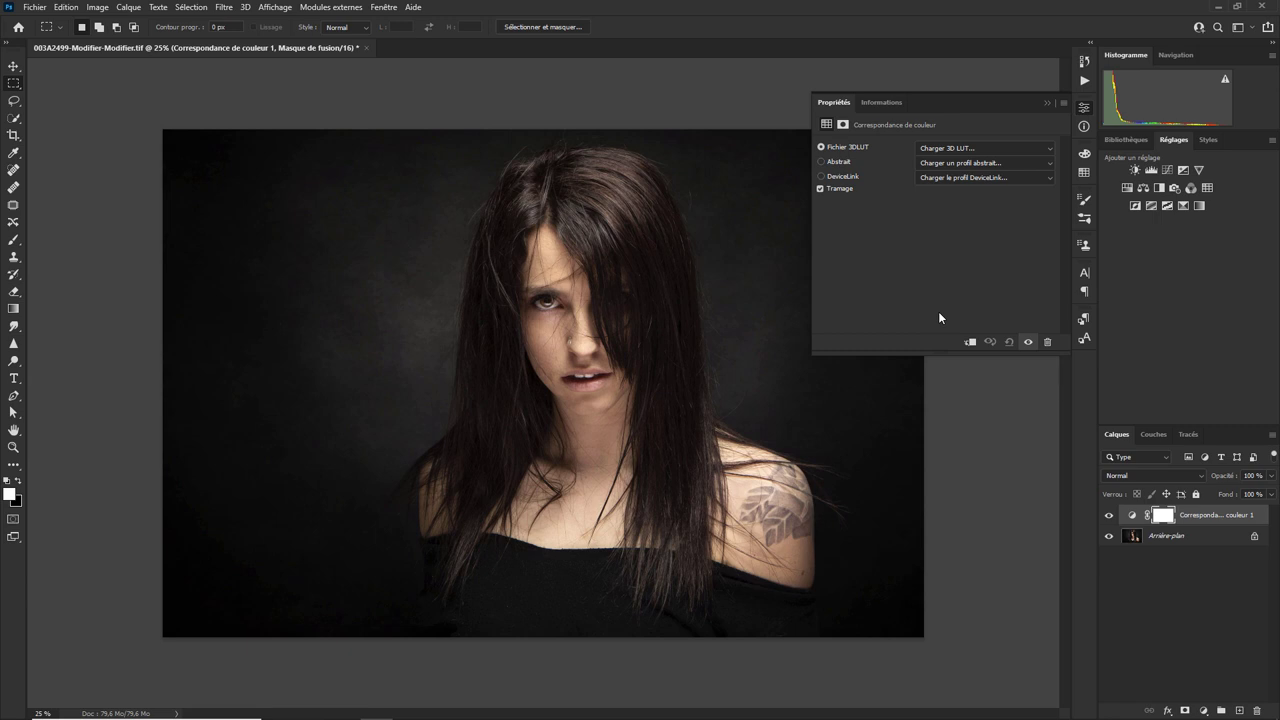
- Load the ColorHarmony - Orange Teal (CMYK-Toned) .3DL LUT into the colour lookup layer
{"action": "left_click", "coordinate": [953, 150]}
{"action": "left_click", "coordinate": [955, 164]}
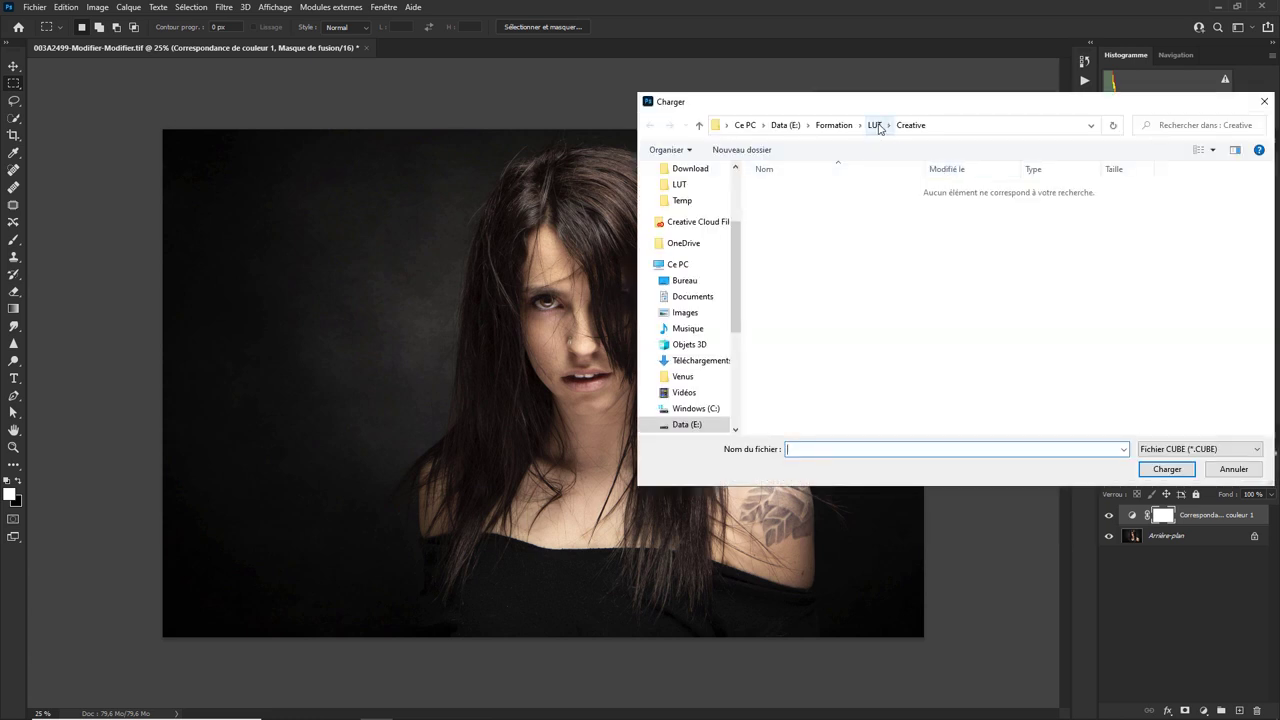
{"action": "left_click", "coordinate": [1199, 450]}
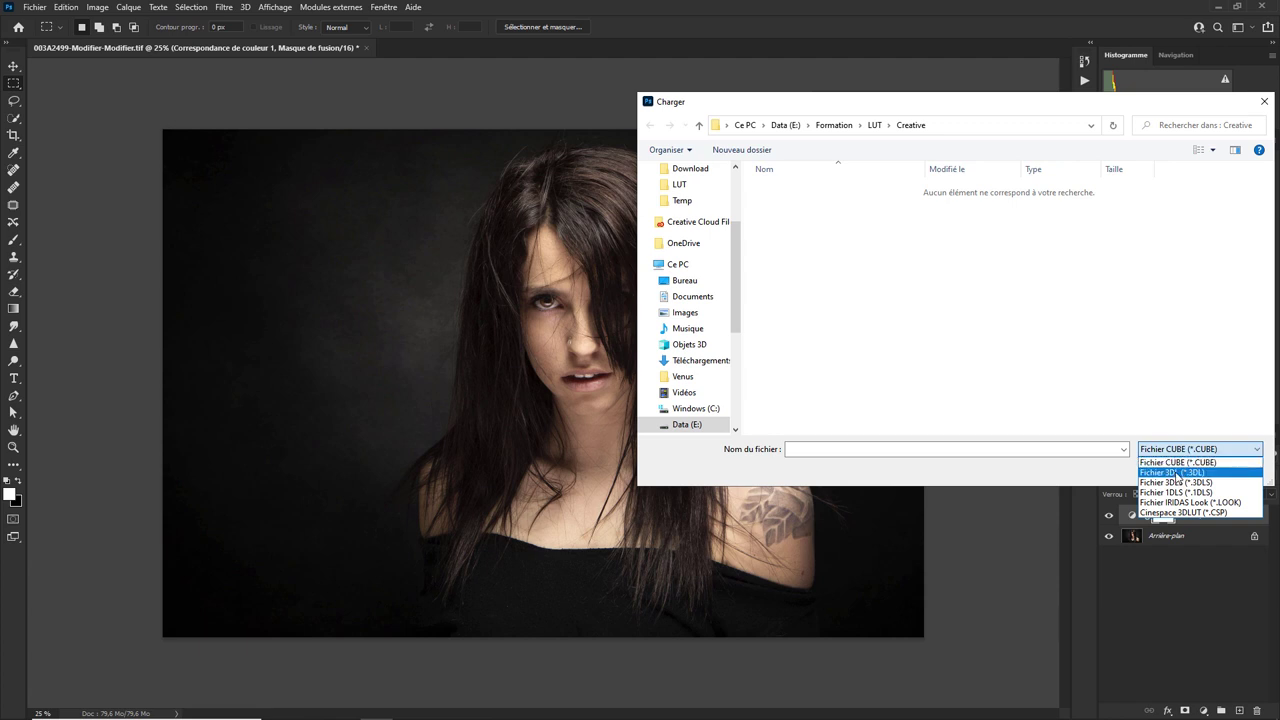
{"action": "left_click", "coordinate": [1177, 474]}
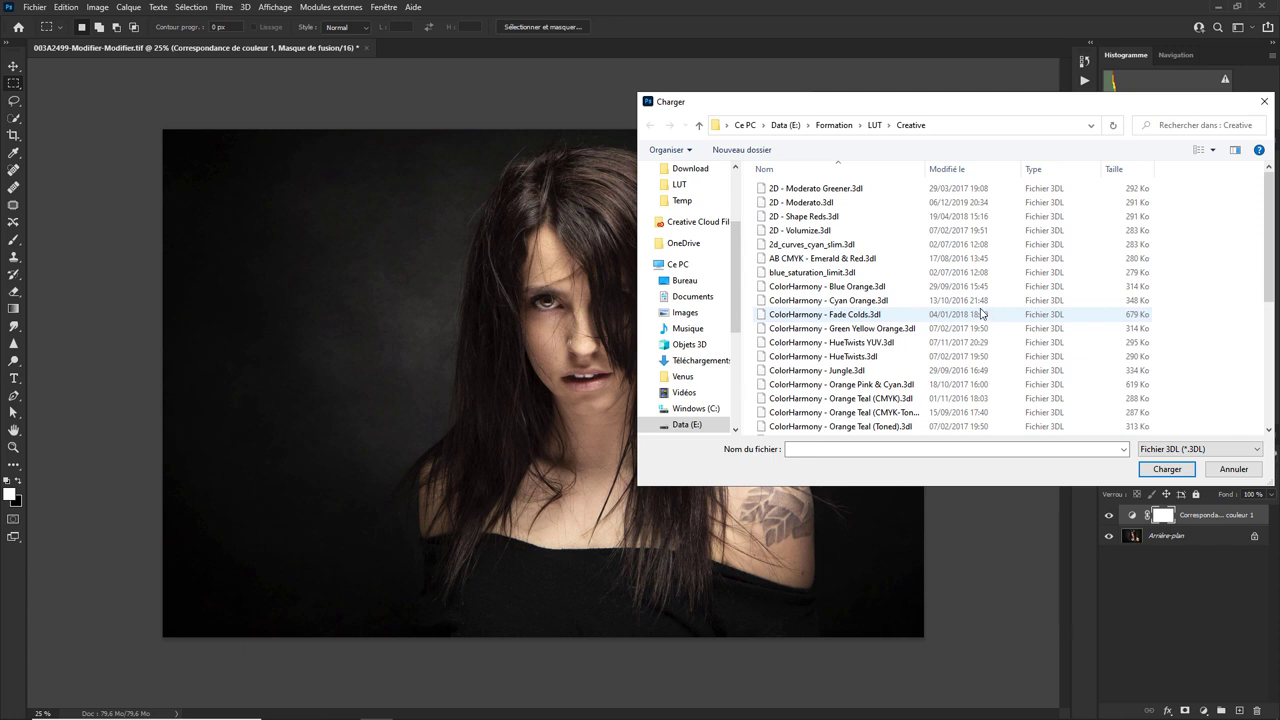
{"action": "left_click", "coordinate": [883, 413]}
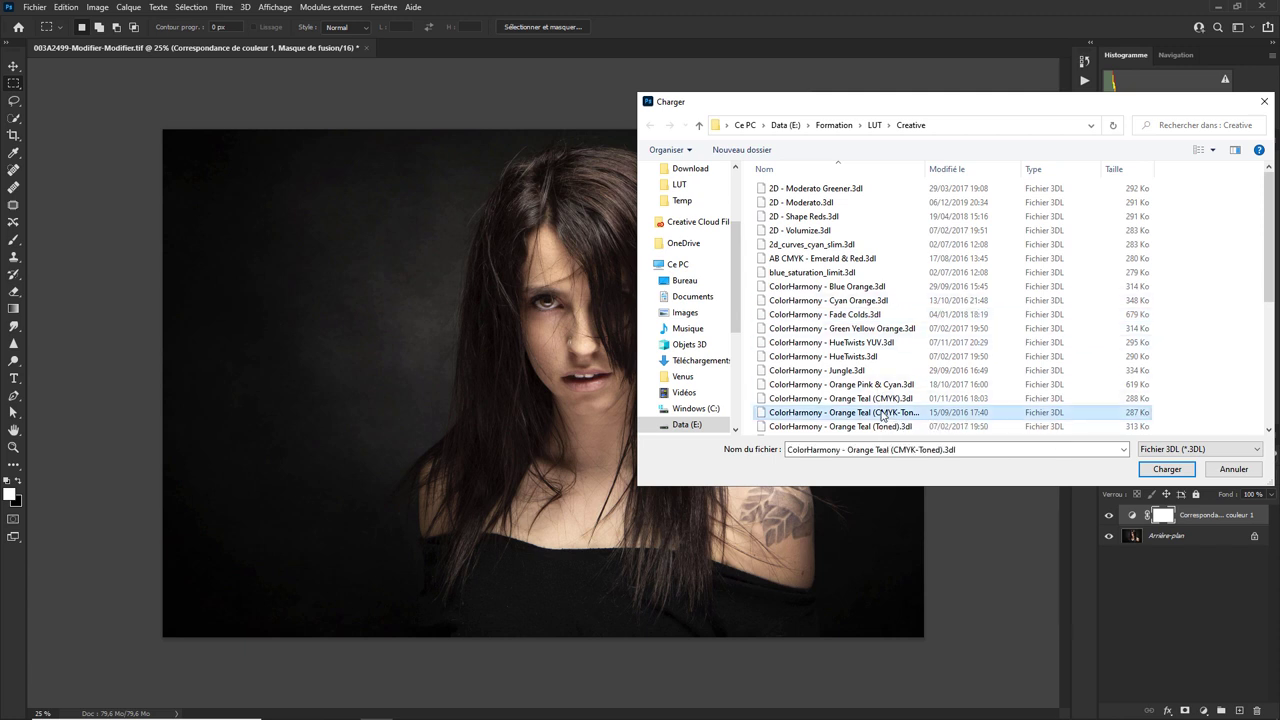
{"action": "left_click", "coordinate": [1165, 470]}
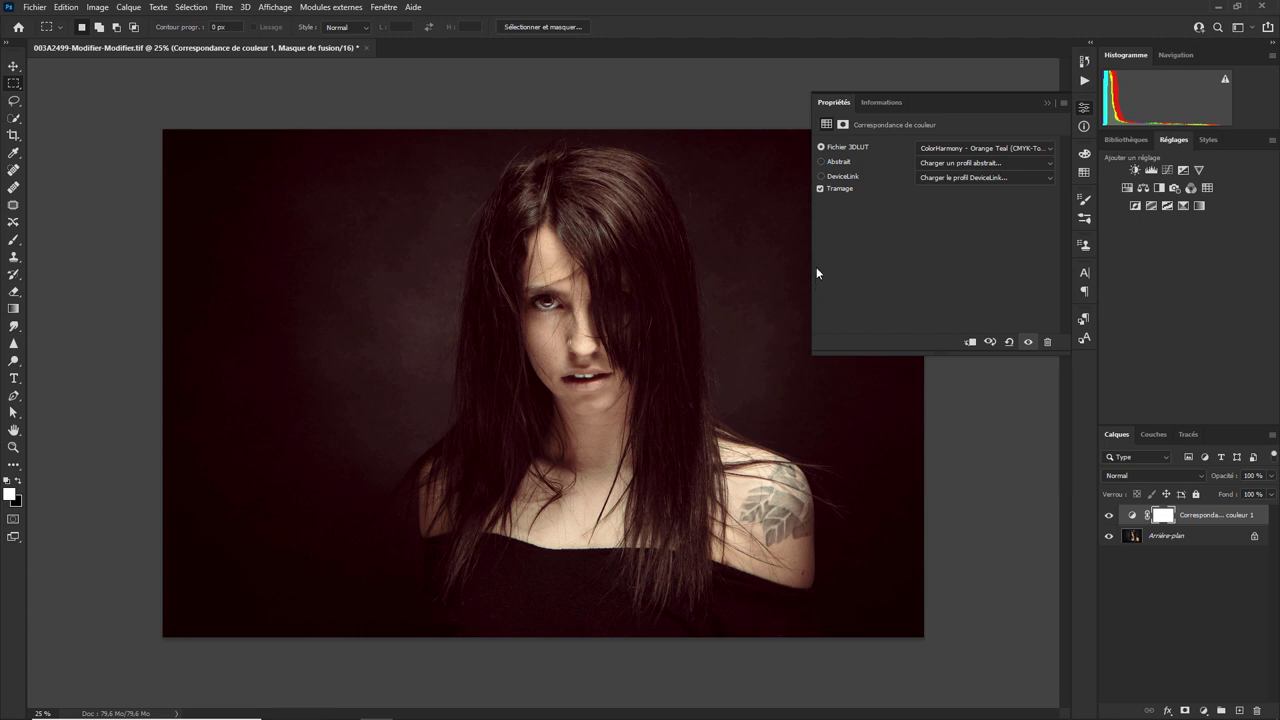
- Close the colour lookup settings and toggle the layer off and on to compare the grade
{"action": "left_click", "coordinate": [1046, 102]}
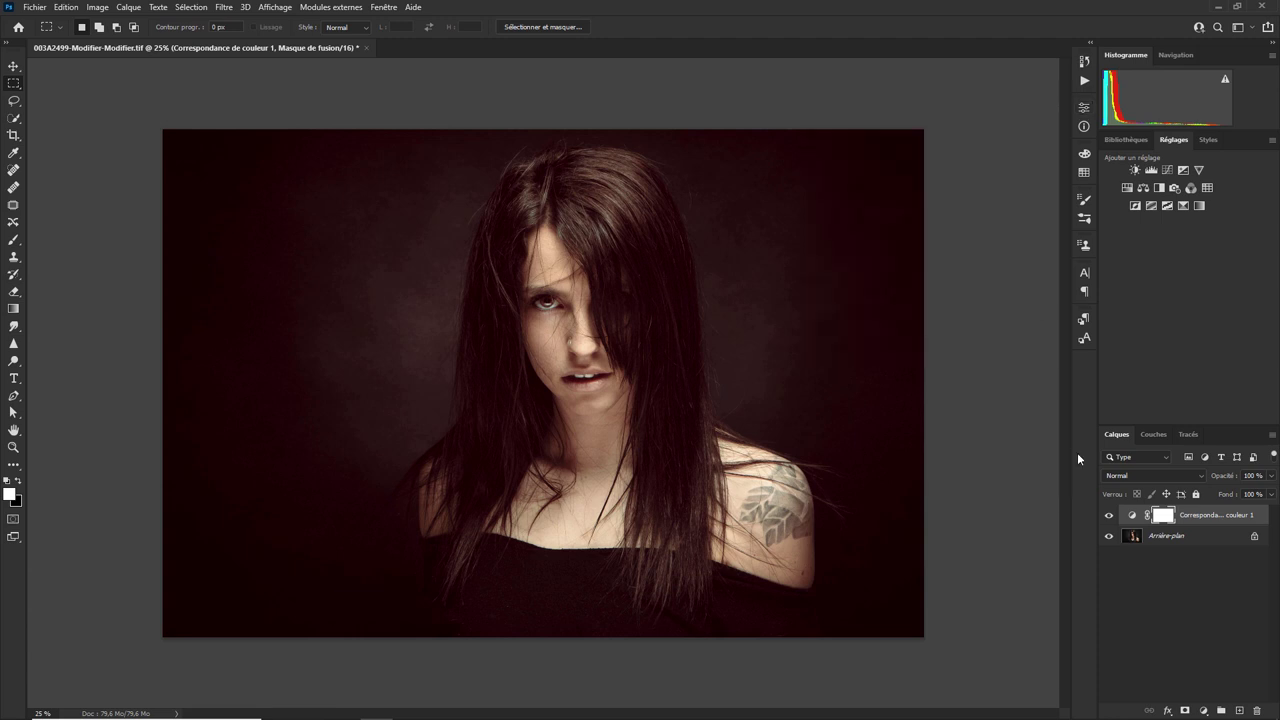
{"action": "left_click", "coordinate": [1108, 514]}
{"action": "left_click", "coordinate": [1108, 515]}
- Add a Teinte/Saturation layer with saturation -22, placed beneath Correspondance de couleur 1
{"action": "left_click", "coordinate": [1204, 710]}
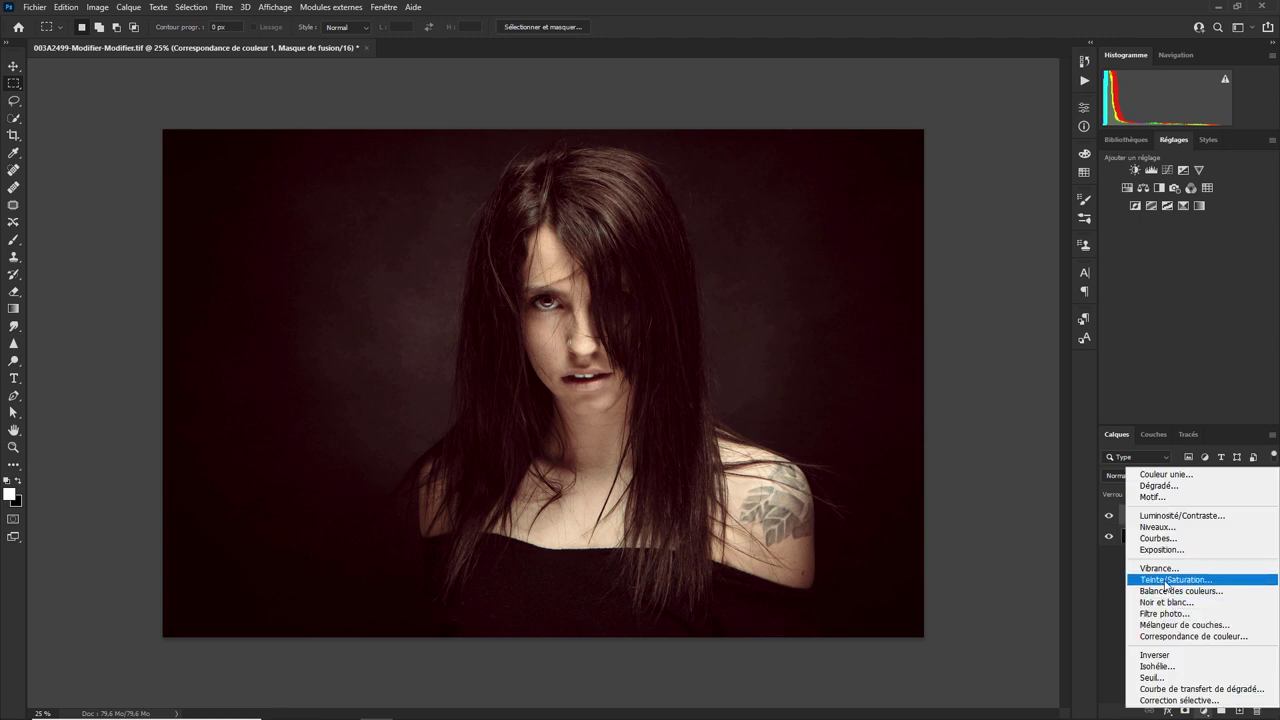
{"action": "left_click", "coordinate": [1166, 583]}
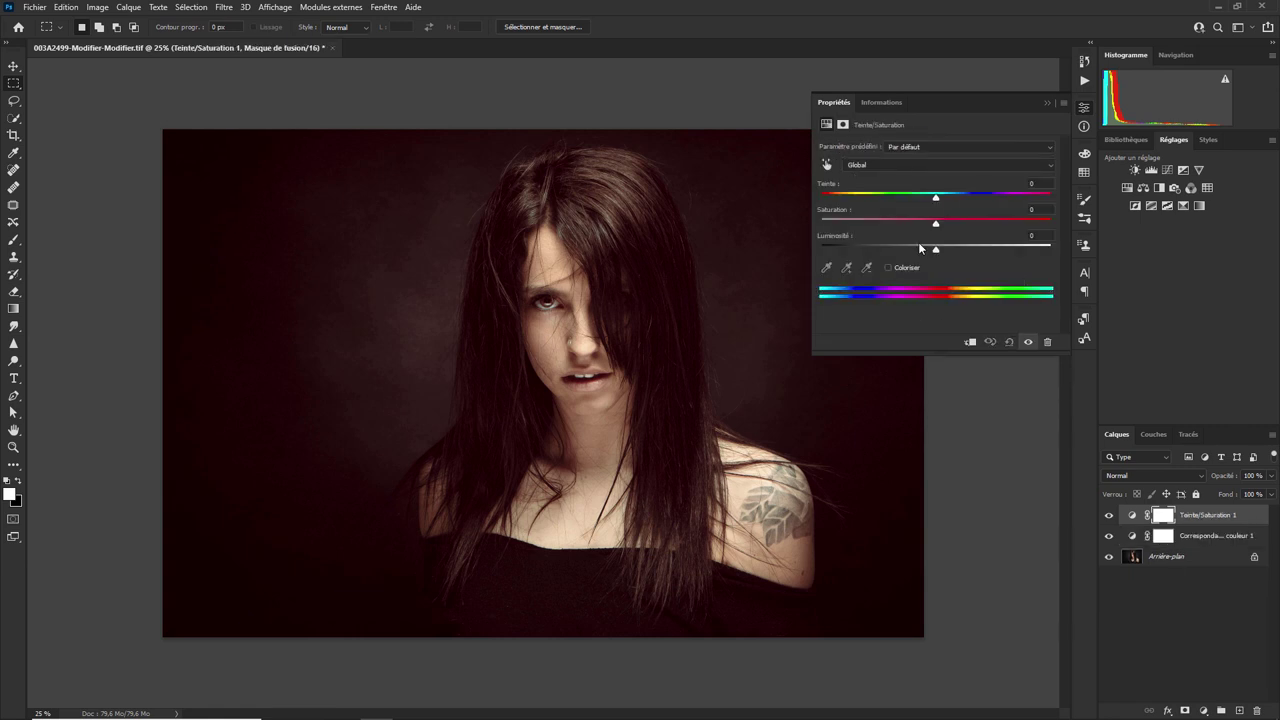
{"action": "left_click_drag", "start_coordinate": [936, 226], "coordinate": [908, 224]}
{"action": "left_click_drag", "start_coordinate": [1190, 515], "coordinate": [1192, 545]}
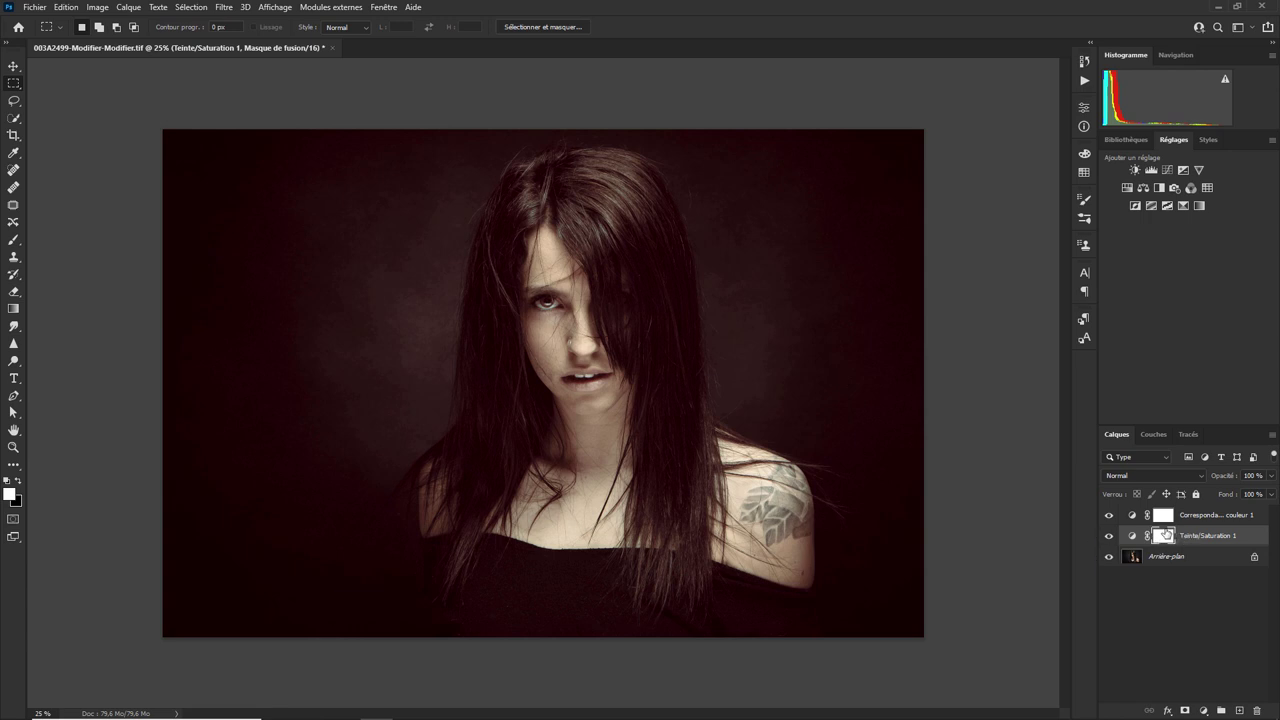
{"action": "left_click_drag", "start_coordinate": [1168, 522], "coordinate": [1166, 534]}
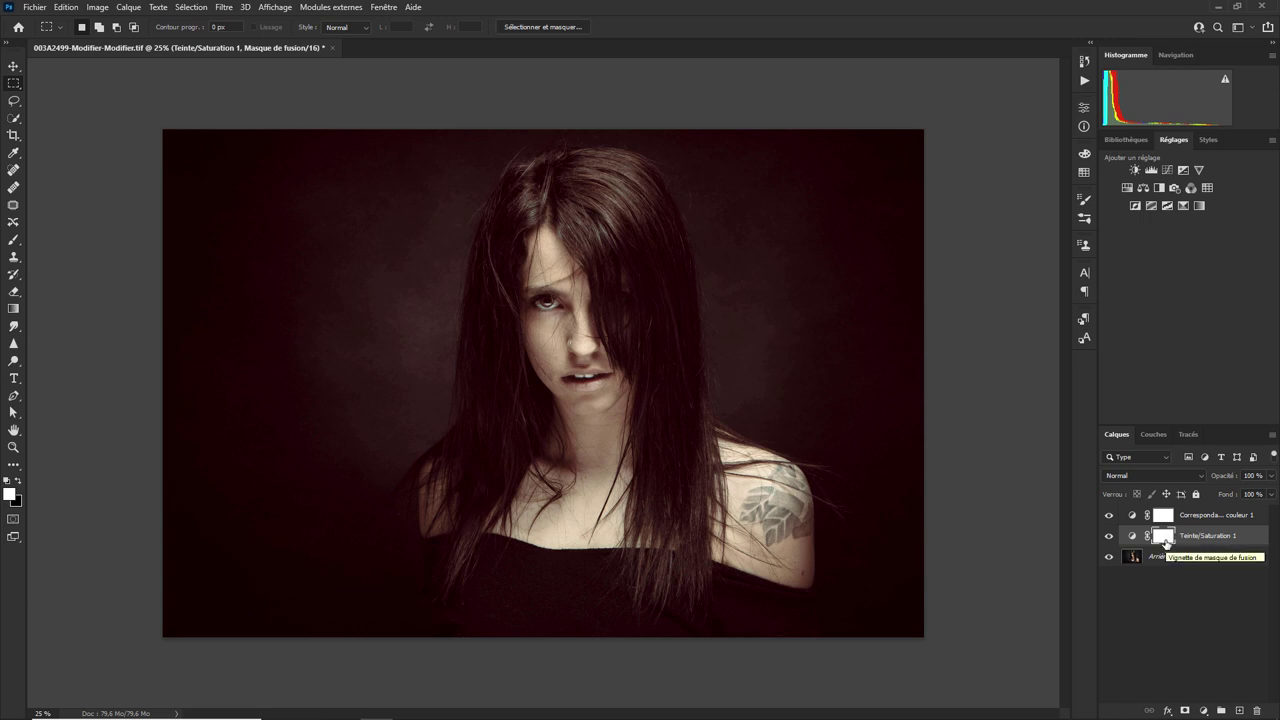
- Add a Niveaux adjustment layer with input levels 3 / 1,35 / 233
{"action": "left_click", "coordinate": [1204, 711]}
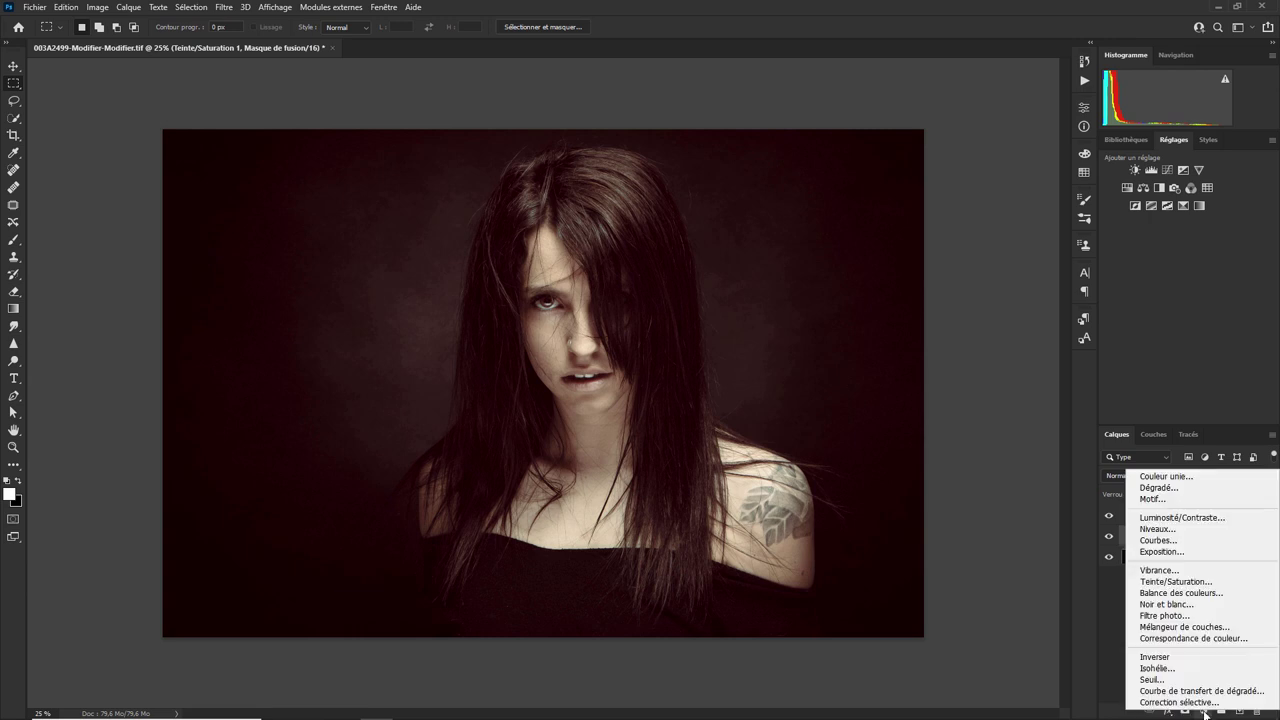
{"action": "left_click", "coordinate": [1158, 529]}
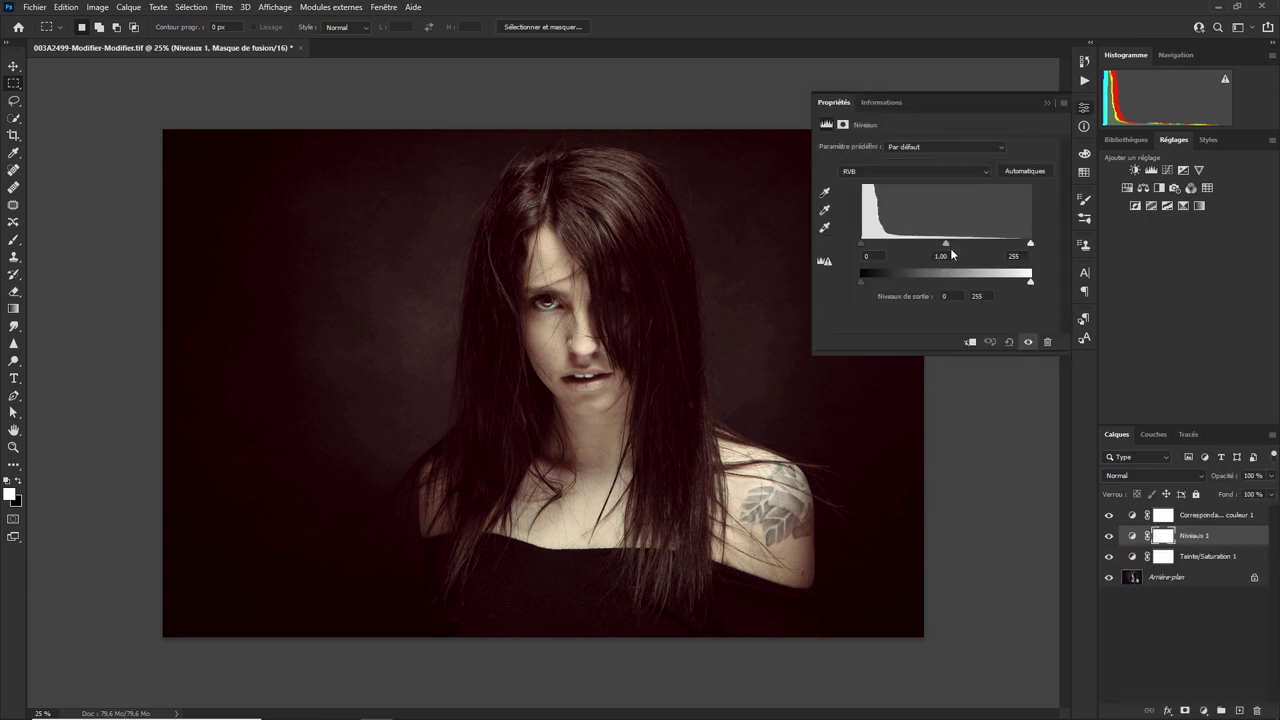
{"action": "left_click_drag", "start_coordinate": [945, 245], "coordinate": [929, 251]}
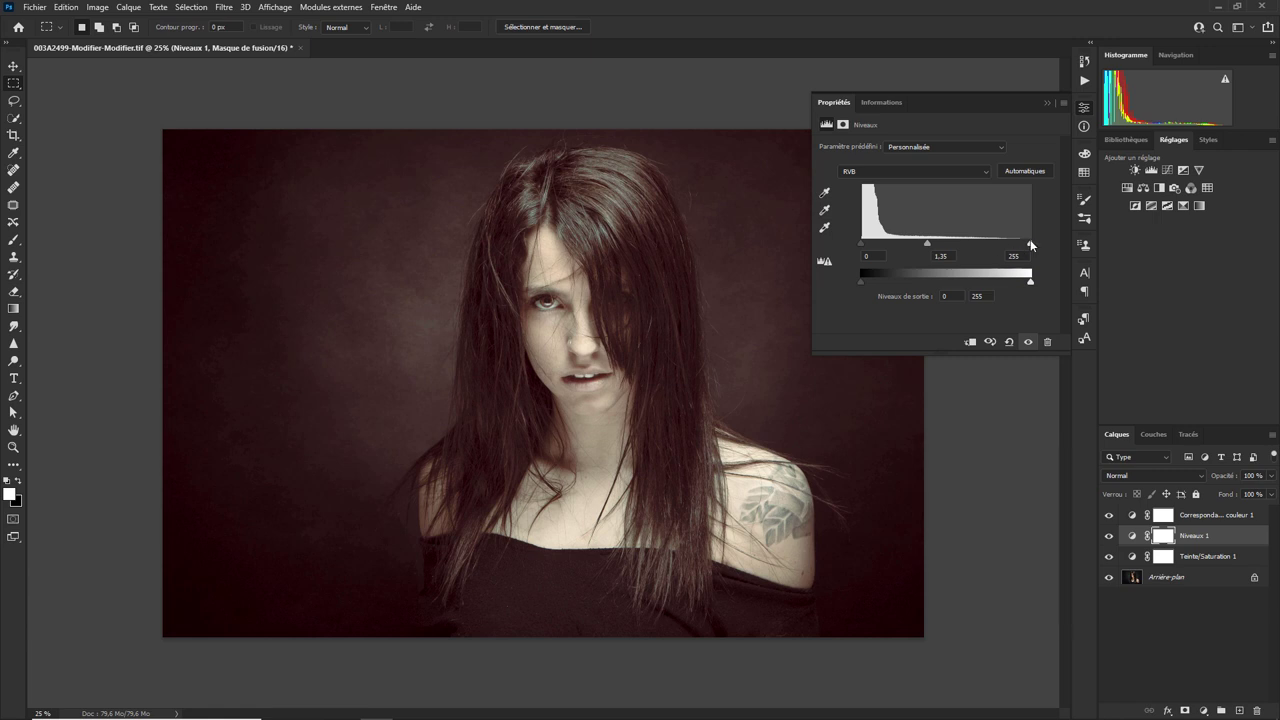
{"action": "left_click_drag", "start_coordinate": [1031, 245], "coordinate": [1016, 245]}
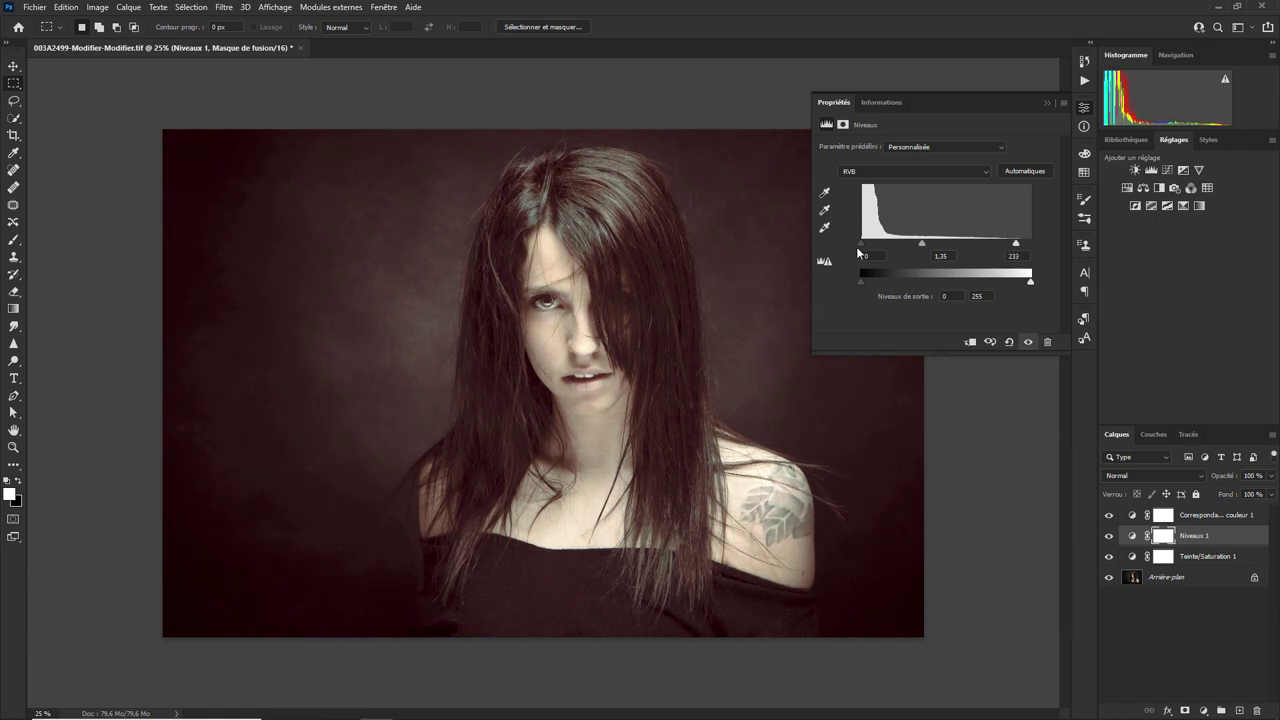
{"action": "left_click_drag", "start_coordinate": [860, 245], "coordinate": [866, 248]}
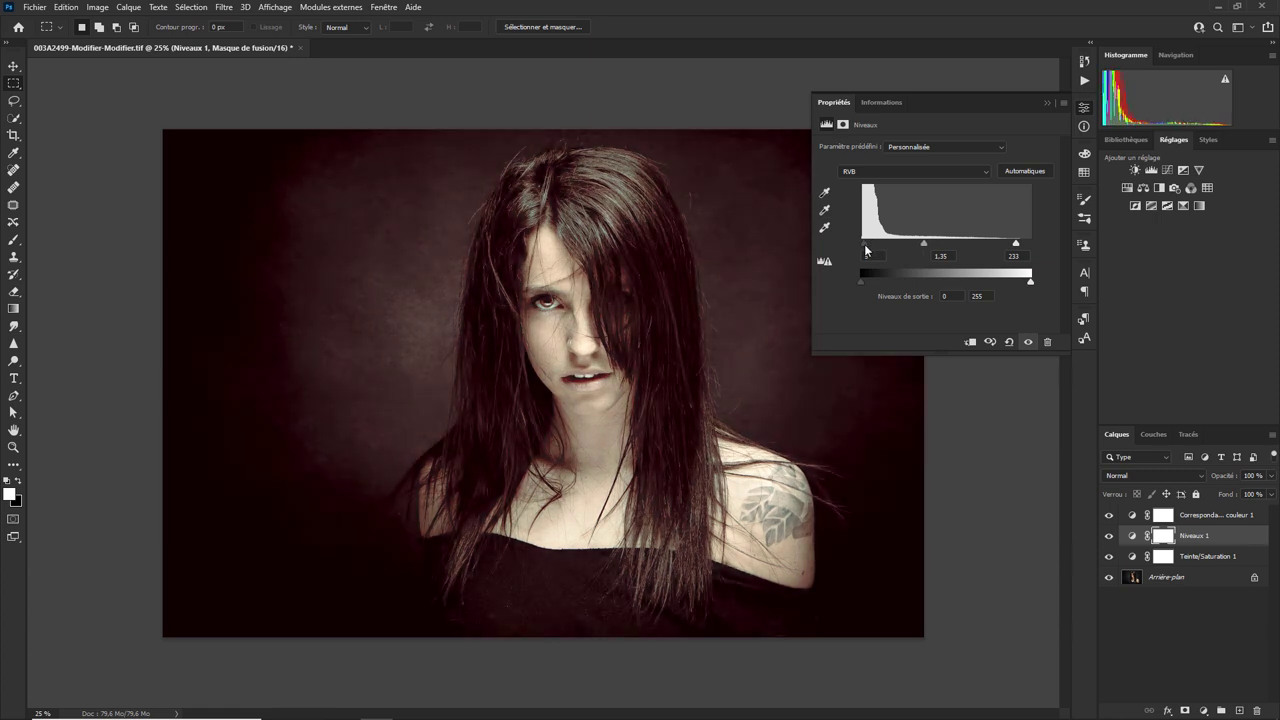
{"action": "left_click_drag", "start_coordinate": [866, 247], "coordinate": [864, 247]}
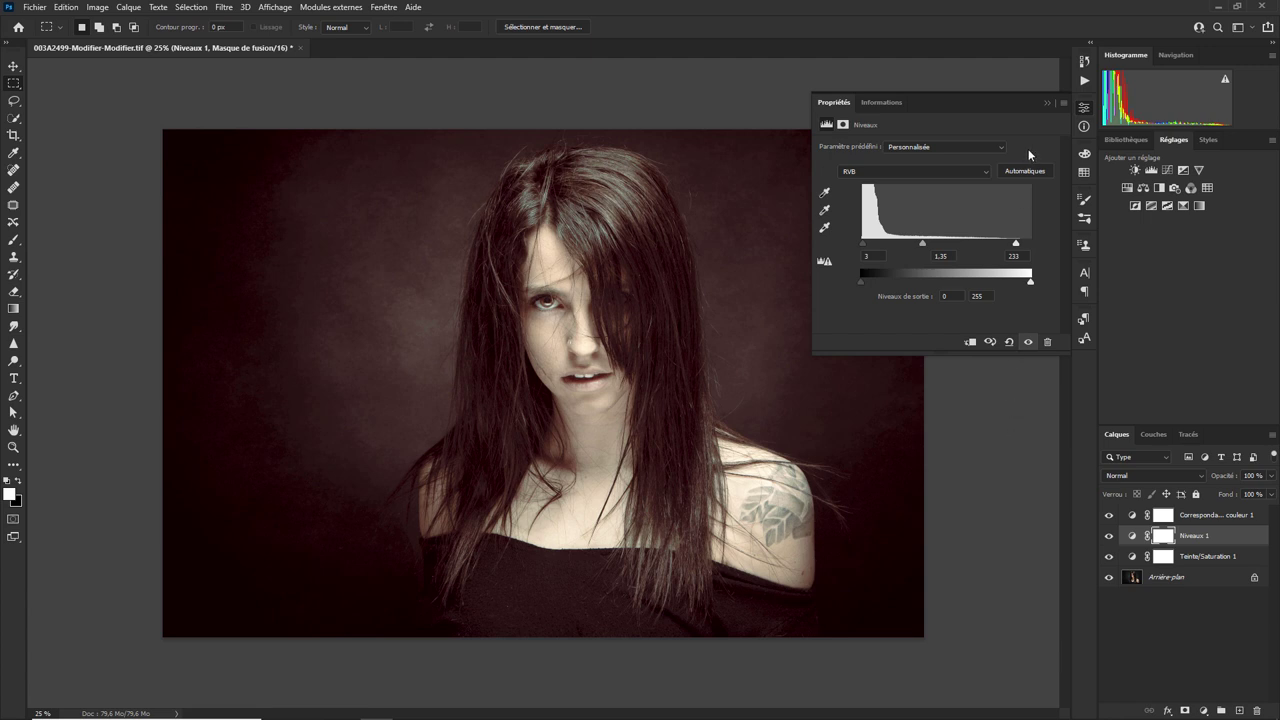
- Close Properties and toggle the colour lookup, Levels and Hue/Saturation layers to compare
{"action": "left_click", "coordinate": [1047, 103]}
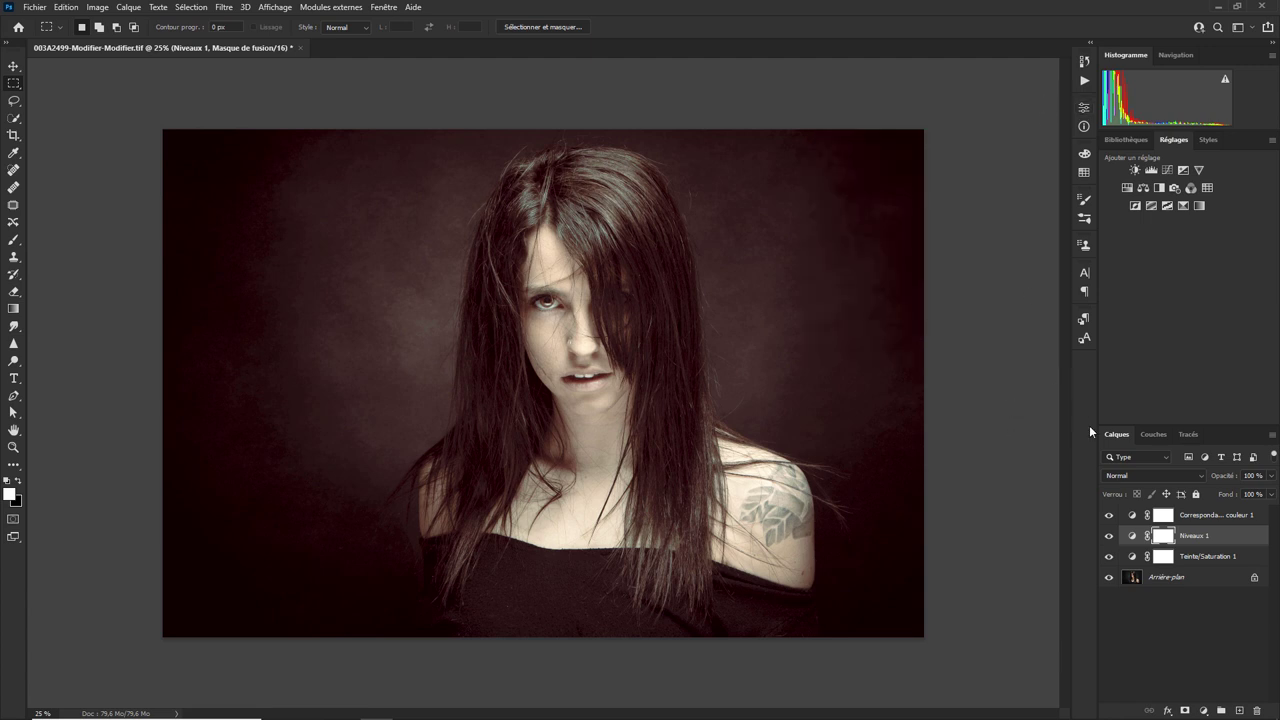
{"action": "left_click", "coordinate": [1110, 516]}
{"action": "left_click", "coordinate": [1108, 517]}
{"action": "left_click", "coordinate": [1108, 516]}
{"action": "left_click", "coordinate": [1108, 516]}
{"action": "left_click", "coordinate": [1108, 516]}
{"action": "left_click", "coordinate": [1108, 516]}
{"action": "left_click", "coordinate": [1108, 537]}
{"action": "left_click", "coordinate": [1108, 537]}
{"action": "left_click", "coordinate": [1109, 557]}
- Open the Color Lookup Tables export settings and replace the description with 'Testen'
{"action": "left_click", "coordinate": [38, 8]}
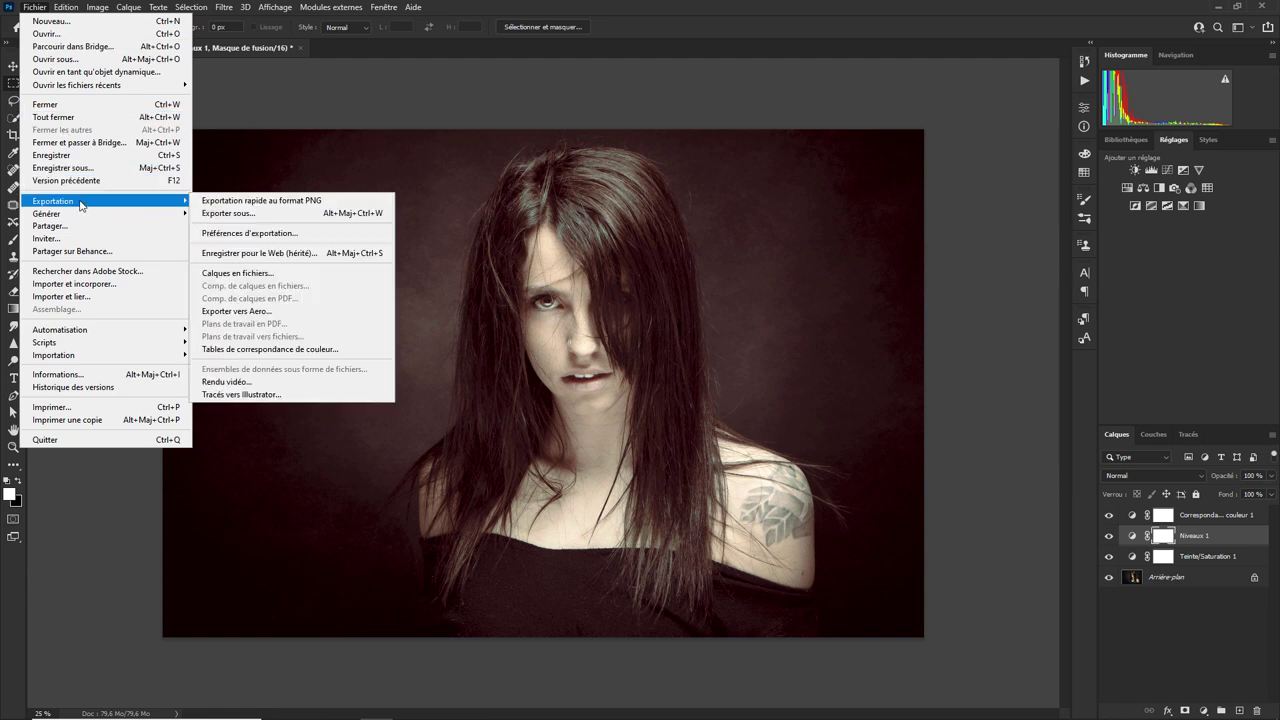
{"action": "mouse_move", "coordinate": [60, 201]}
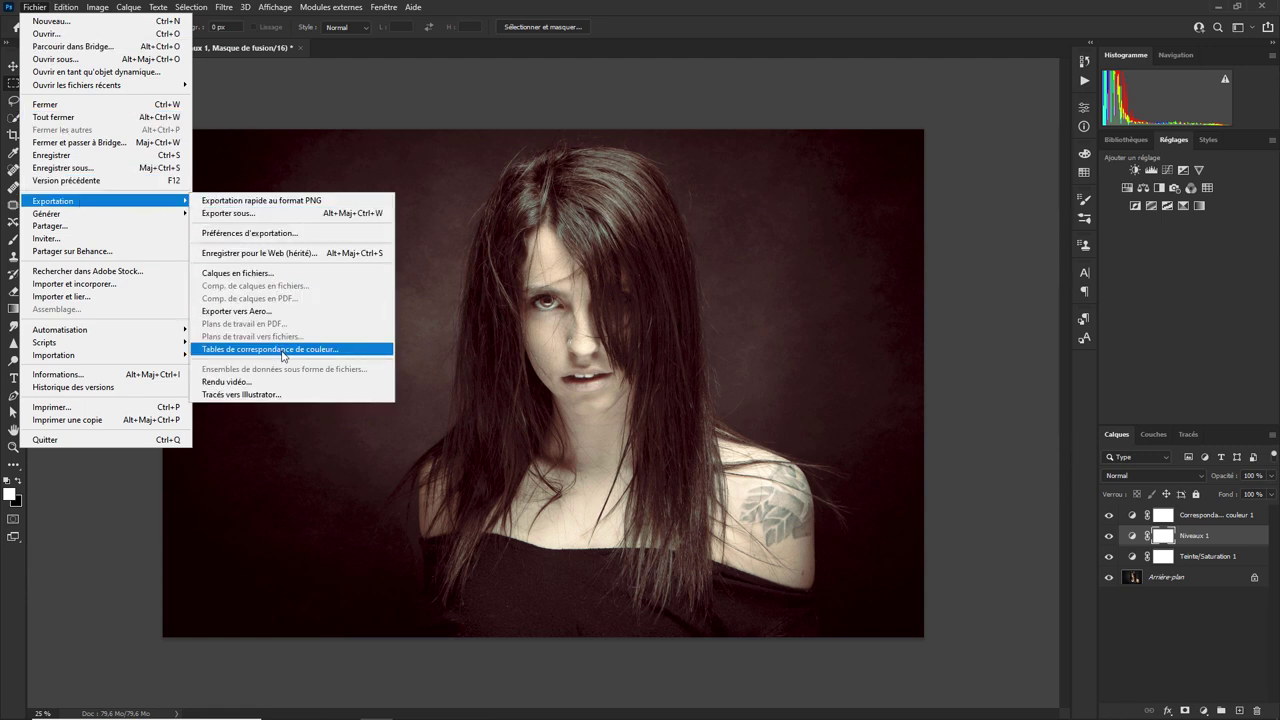
{"action": "left_click", "coordinate": [283, 352]}
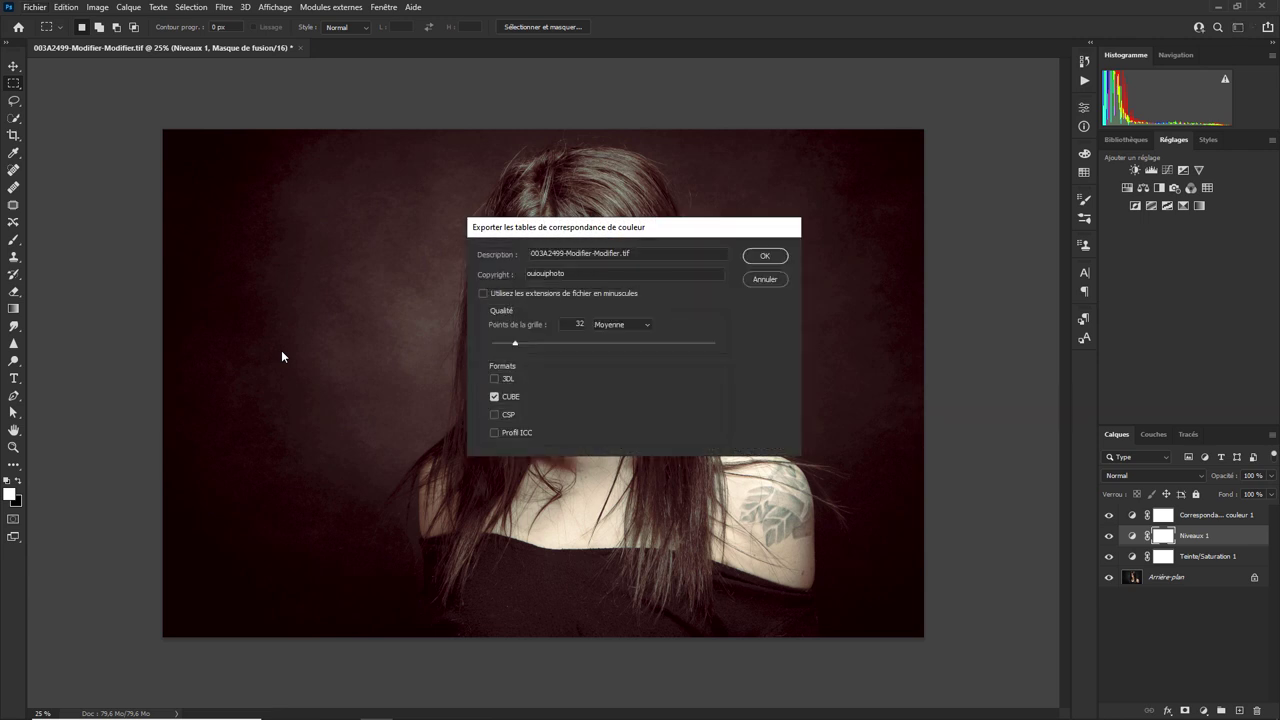
{"action": "left_click", "coordinate": [647, 254]}
{"action": "left_click_drag", "start_coordinate": [650, 254], "coordinate": [515, 256]}
{"action": "type", "text": "Test"}
{"action": "type", "text": "en"}
- Export the lookup table as a CUBE file named 'Test Laureen LUT' in Formation\LUT
{"action": "left_click", "coordinate": [765, 256]}
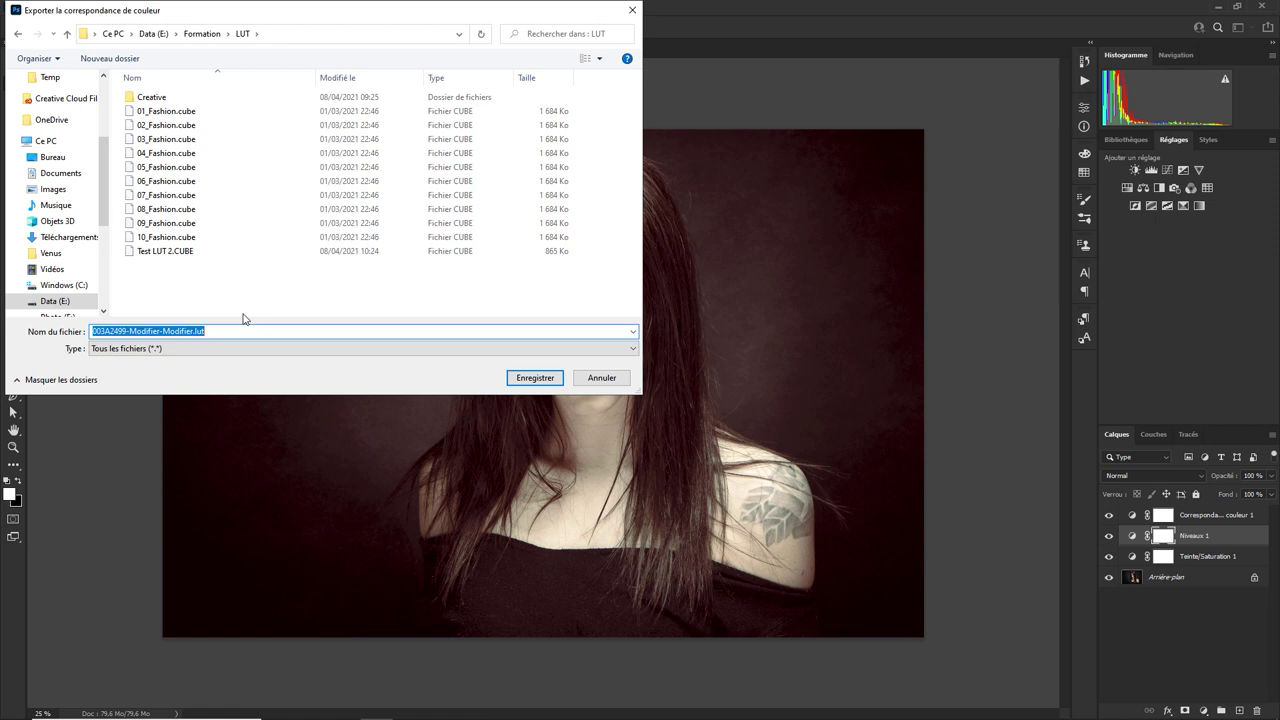
{"action": "type", "text": "Test"}
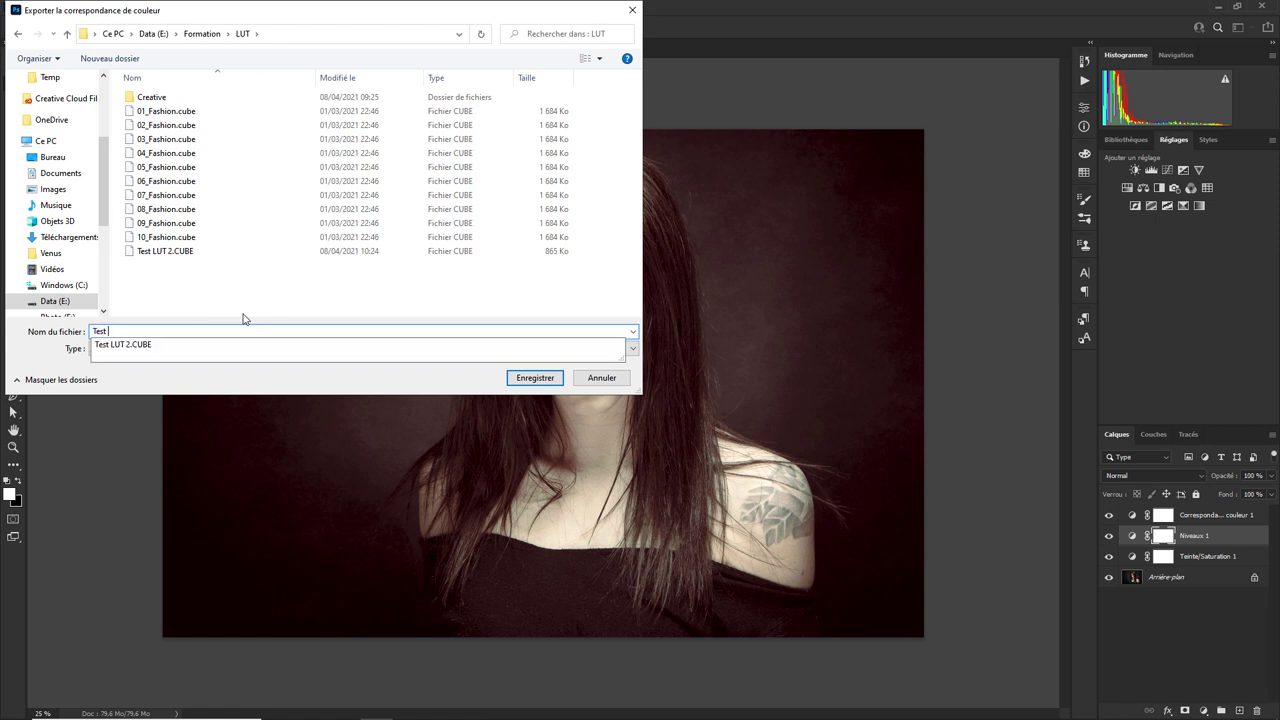
{"action": "type", "text": " Laur"}
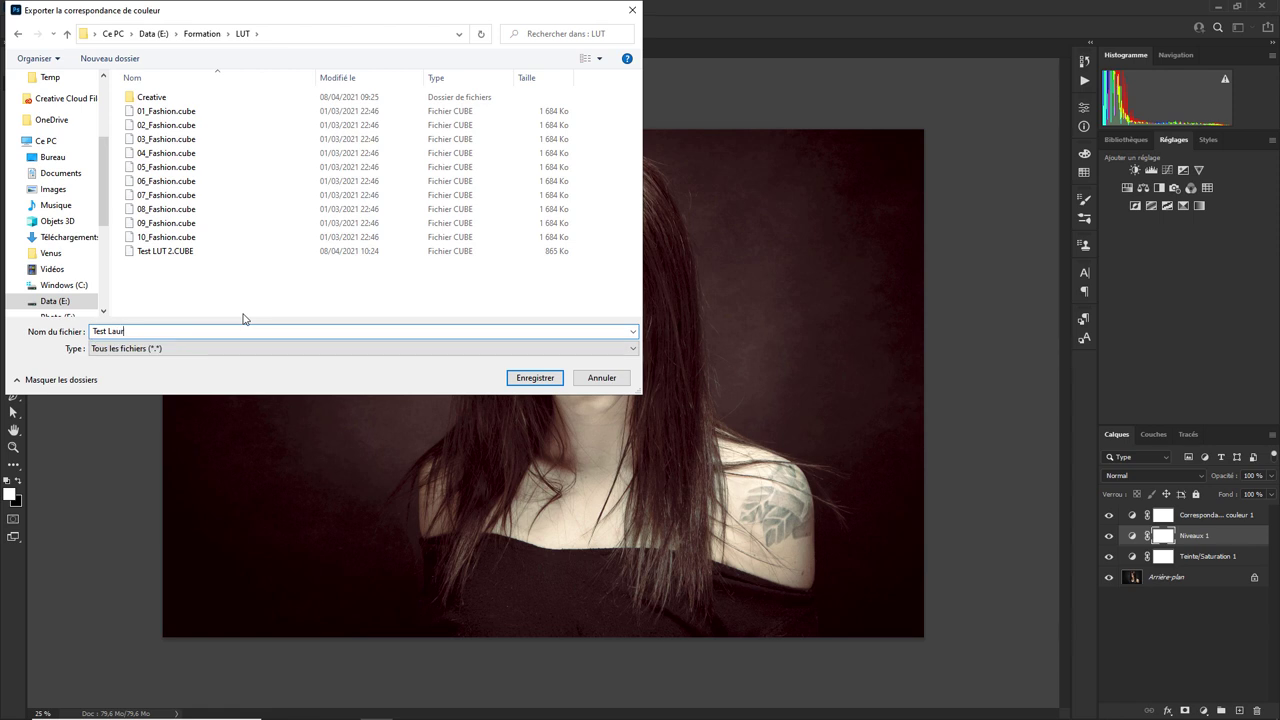
{"action": "type", "text": "een L"}
{"action": "type", "text": "UT"}
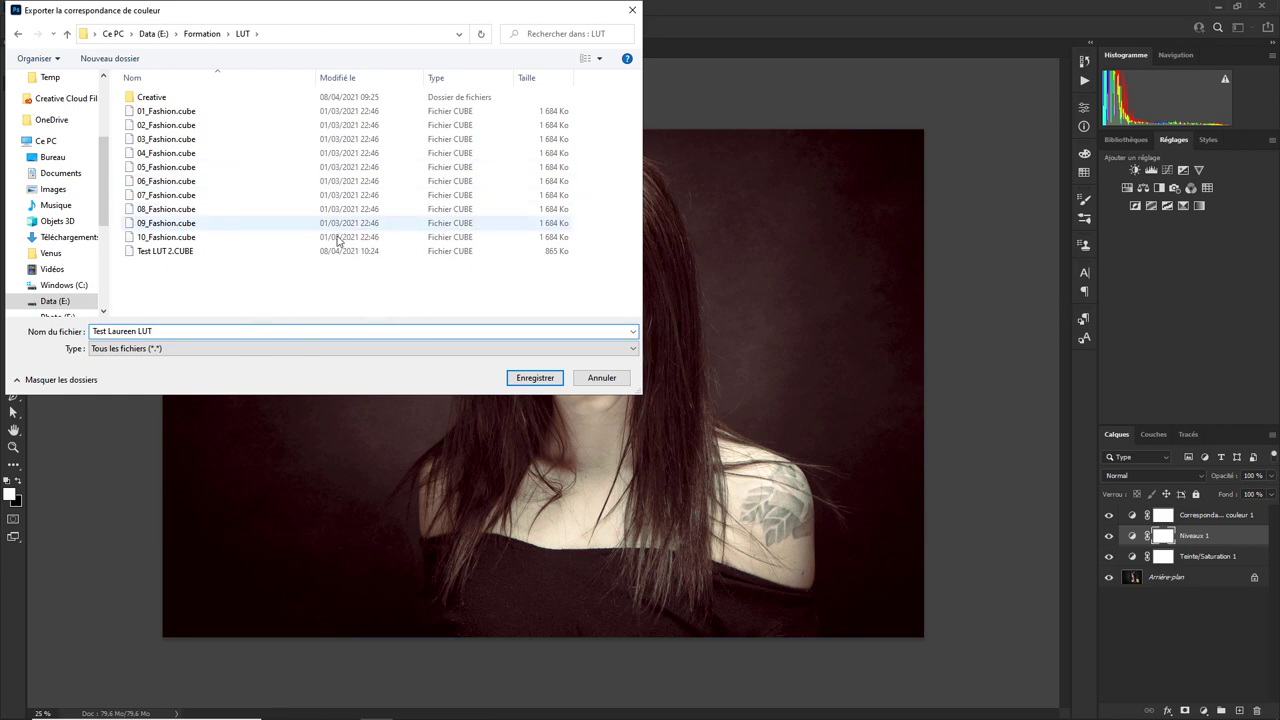
{"action": "left_click", "coordinate": [537, 378]}
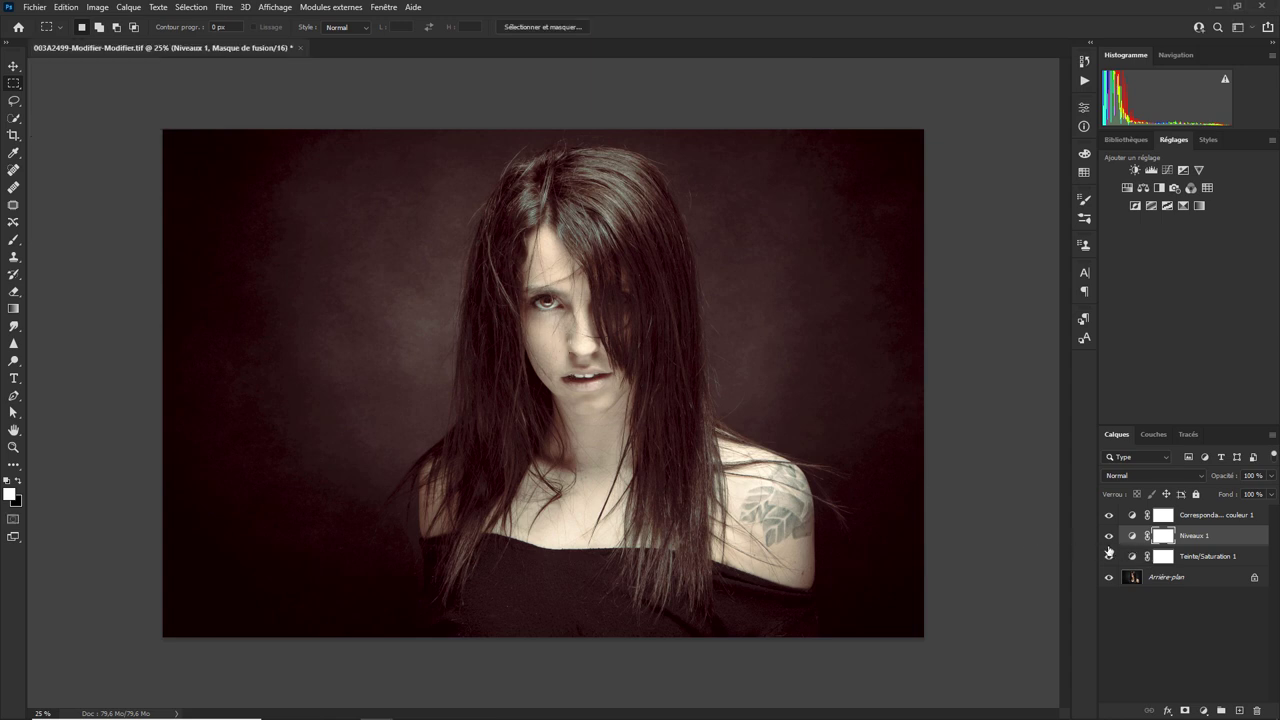
- Group the three adjustment layers into a new group named 'Avant LUT'
{"action": "left_click", "coordinate": [1196, 516]}
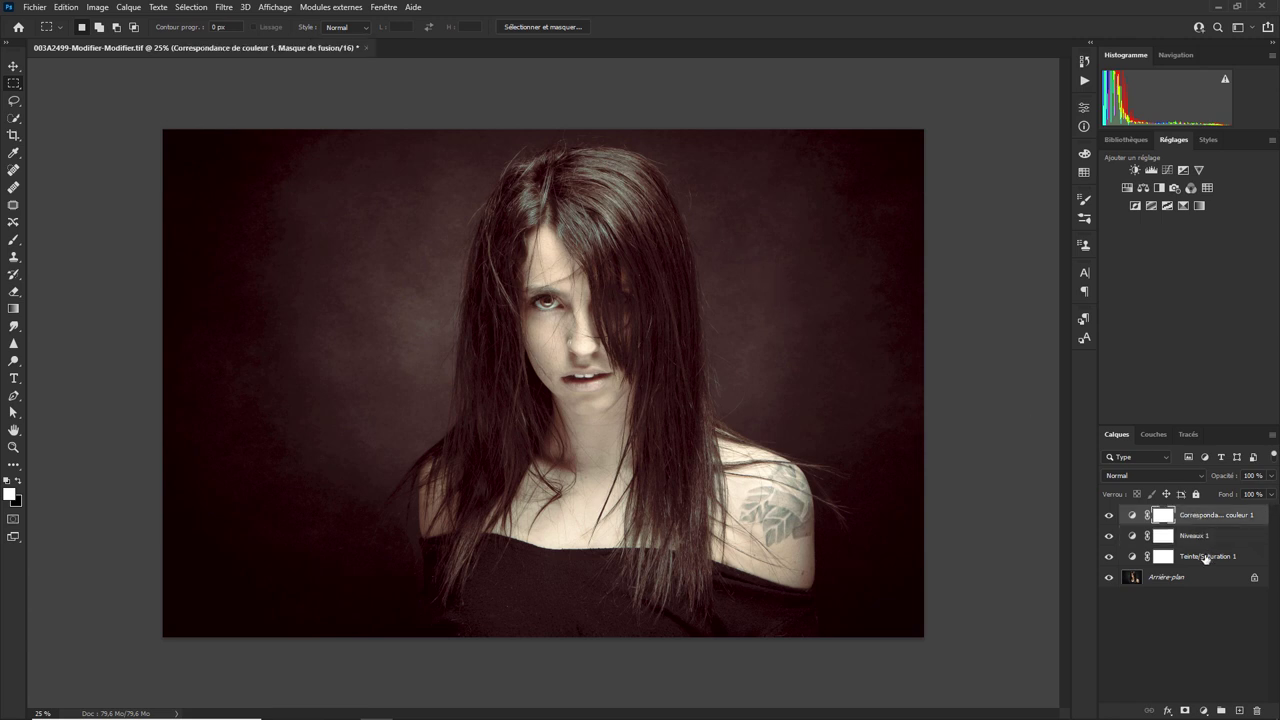
{"action": "left_click", "coordinate": [1205, 557], "text": "shift"}
{"action": "right_click", "coordinate": [1206, 560]}
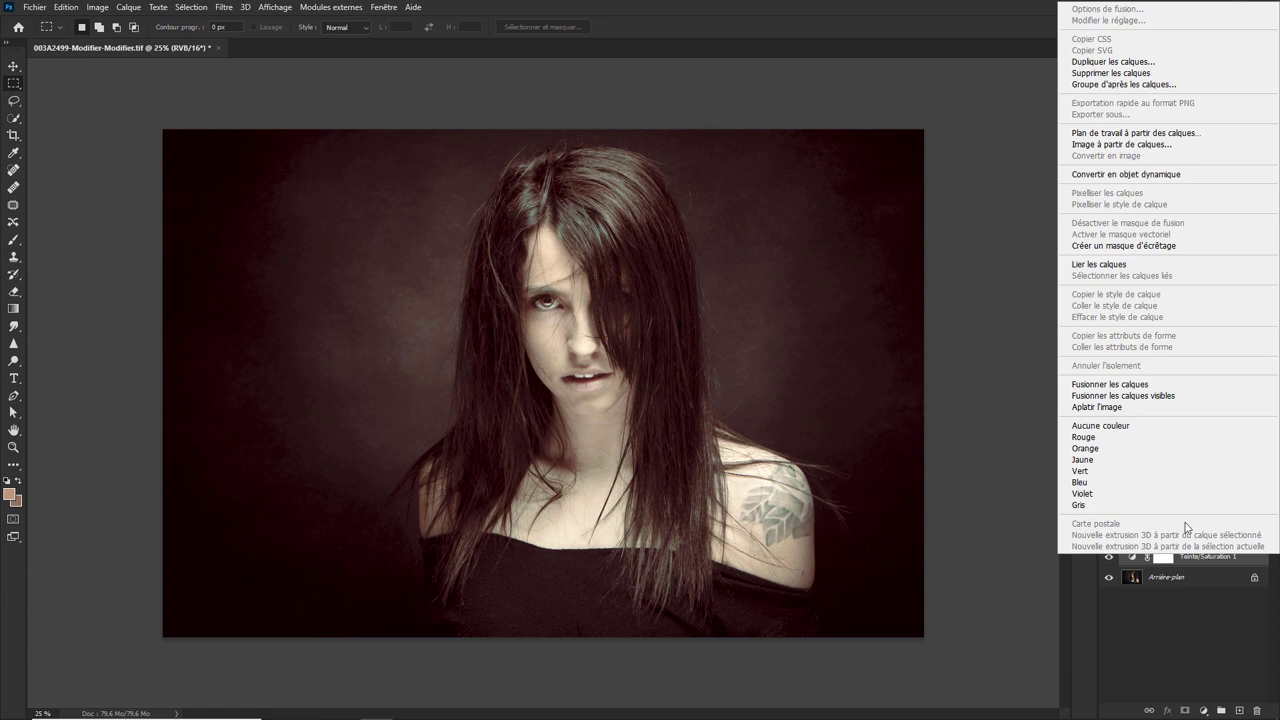
{"action": "left_click", "coordinate": [1146, 86]}
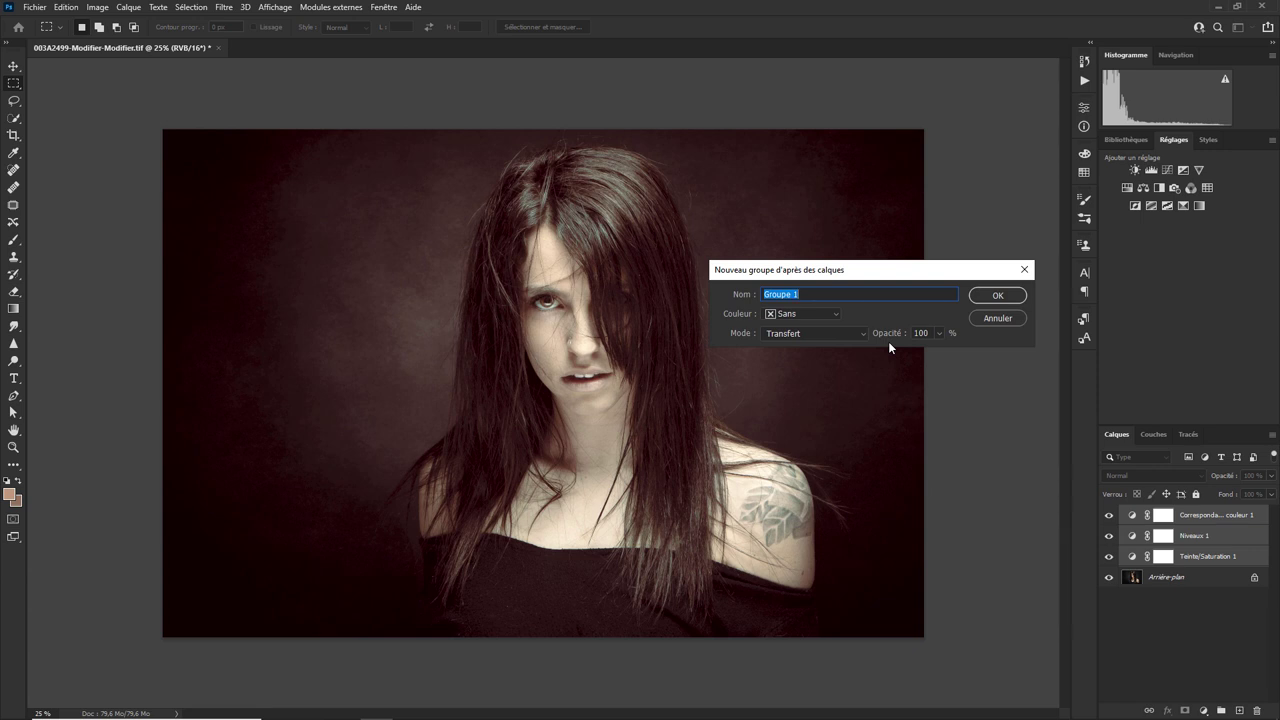
{"action": "type", "text": "Avant LU"}
{"action": "type", "text": "T"}
{"action": "key", "text": "Return"}
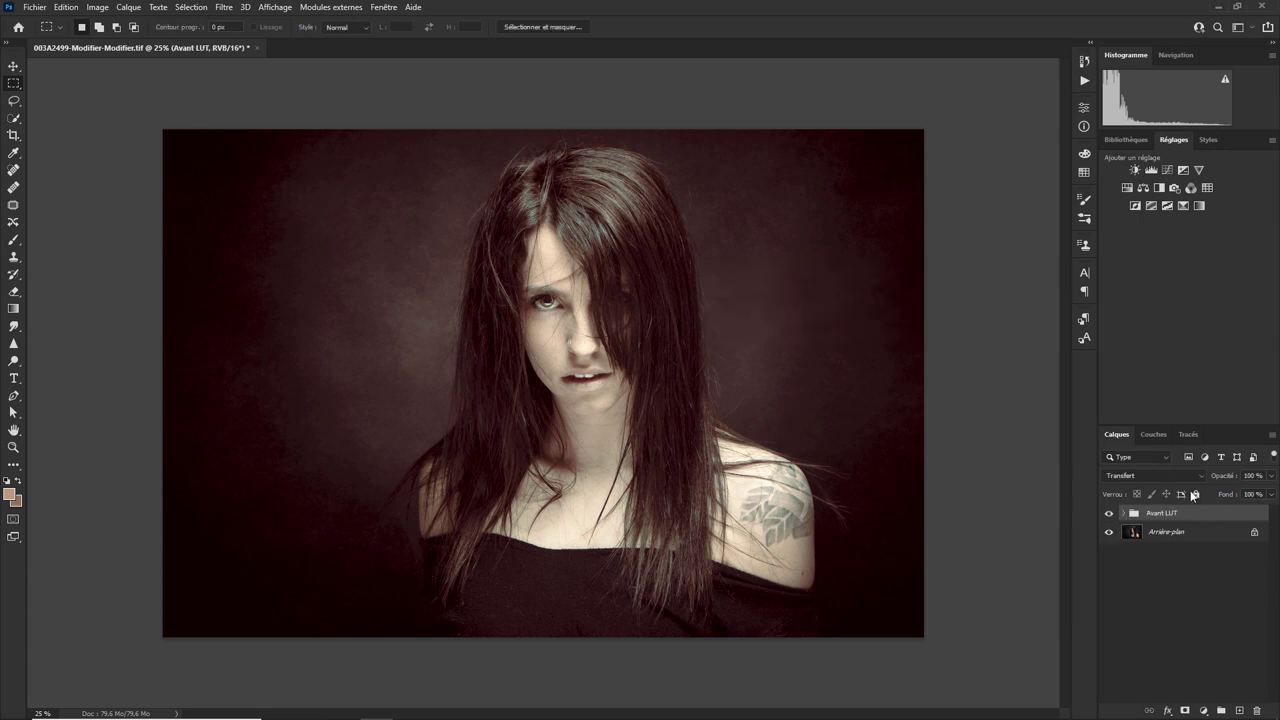
- Toggle the Avant LUT group's visibility to compare, leaving it hidden
{"action": "left_click", "coordinate": [1108, 514]}
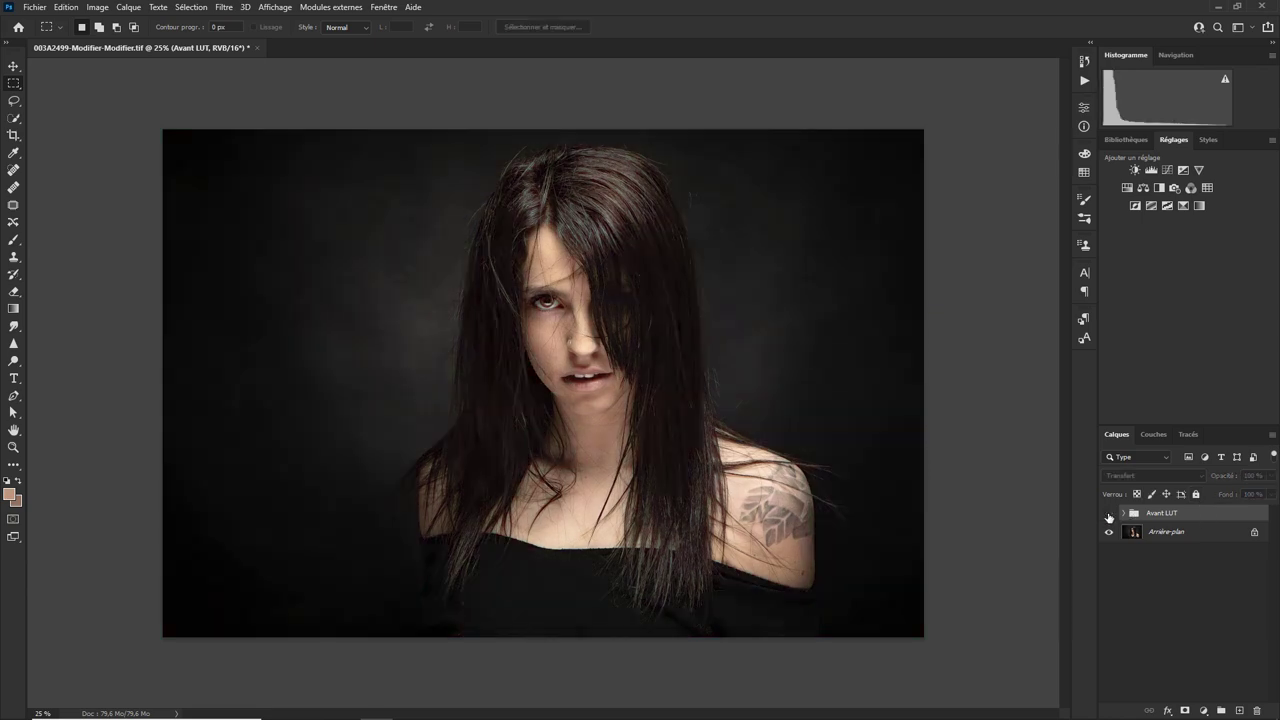
{"action": "left_click", "coordinate": [1108, 514]}
{"action": "left_click", "coordinate": [1108, 514]}
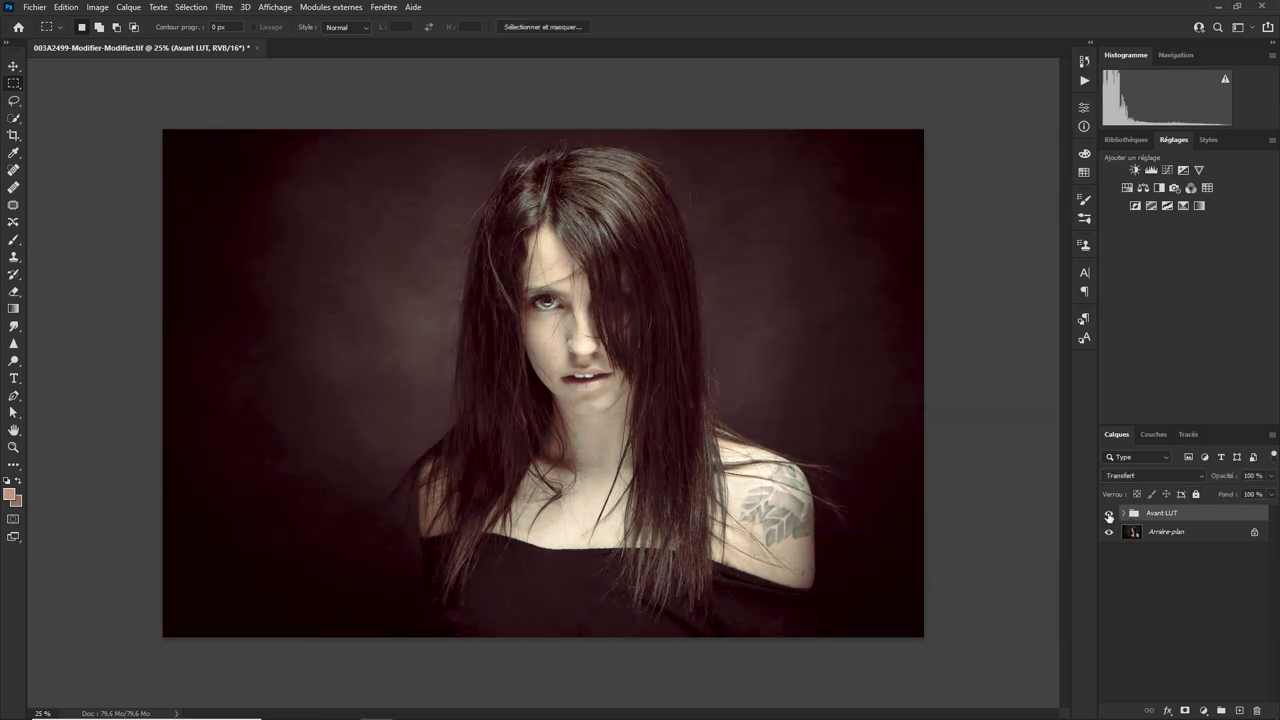
{"action": "left_click", "coordinate": [1108, 514]}
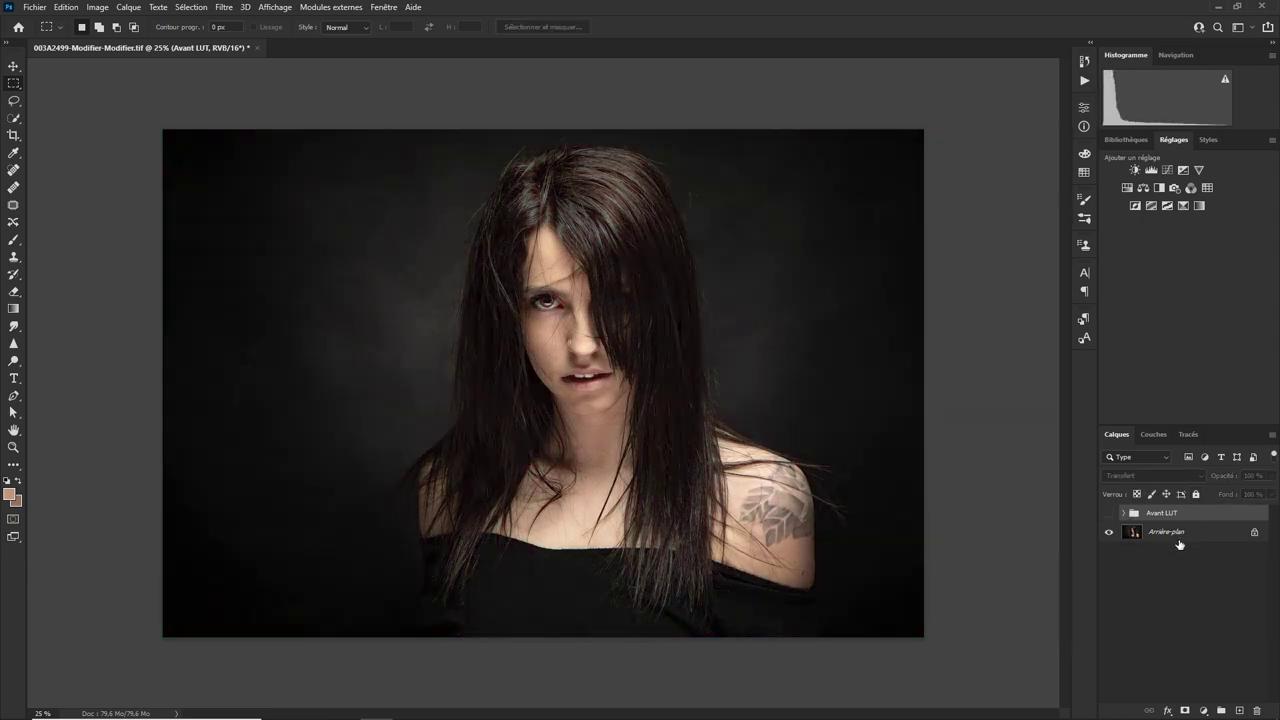
- Add a second colour lookup layer loaded with Test Laureen LUT.CUBE from the LUT folder
{"action": "left_click", "coordinate": [1204, 711]}
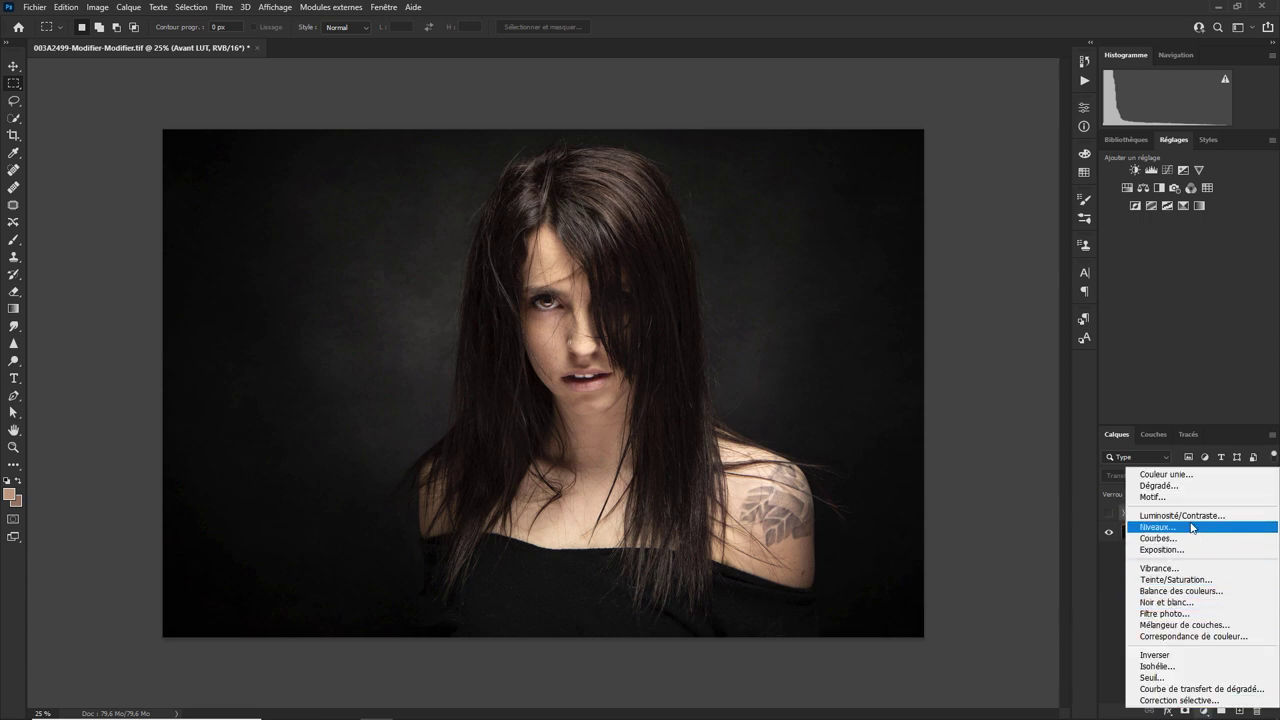
{"action": "left_click", "coordinate": [1188, 636]}
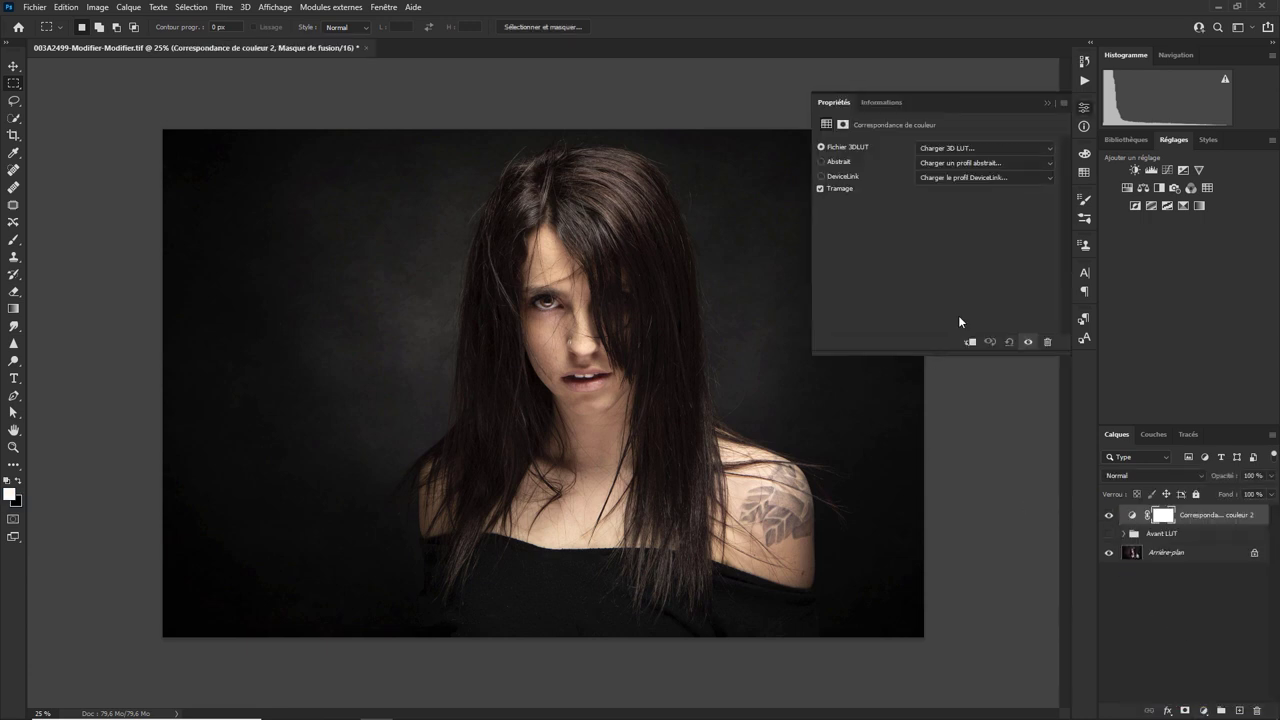
{"action": "left_click", "coordinate": [951, 146]}
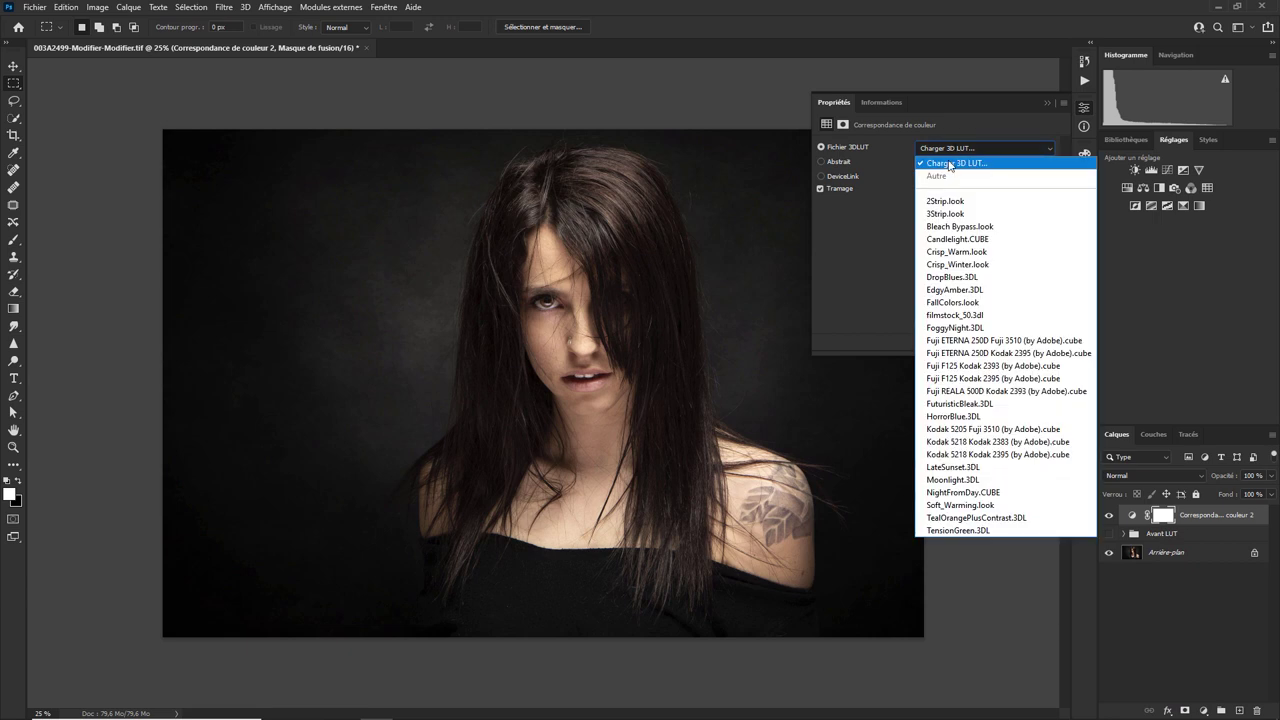
{"action": "left_click", "coordinate": [949, 167]}
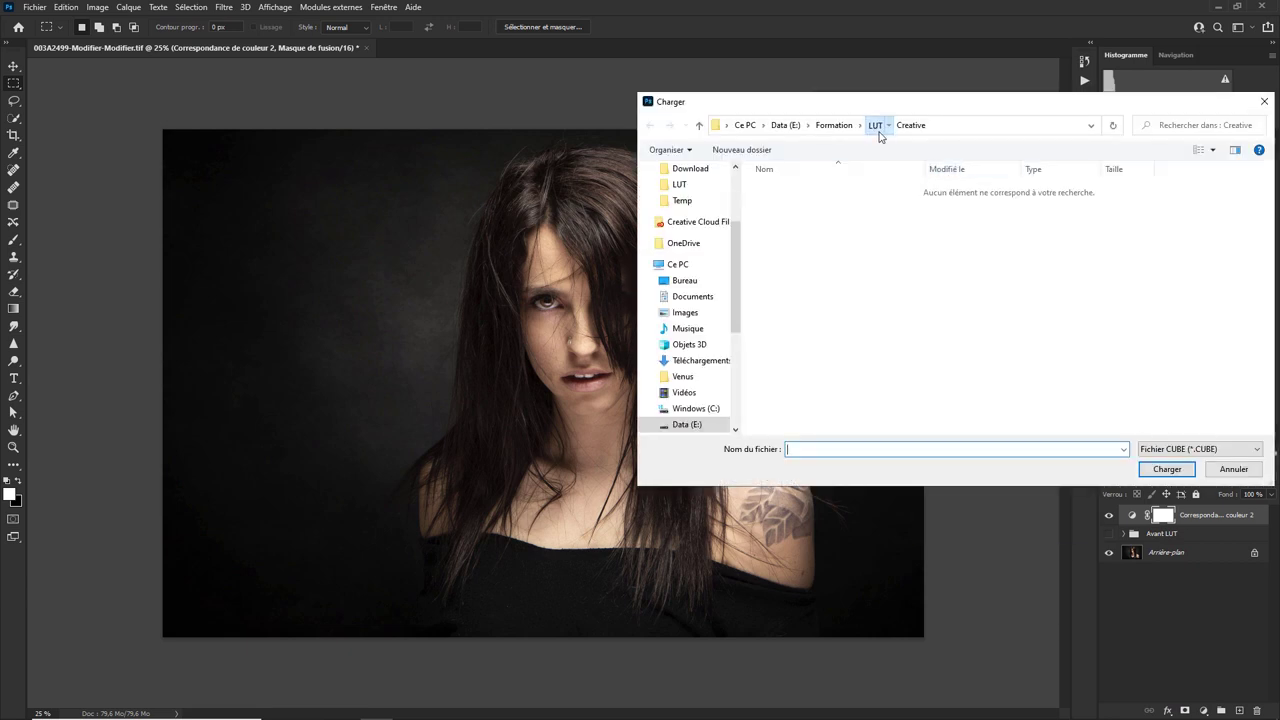
{"action": "left_click", "coordinate": [875, 127]}
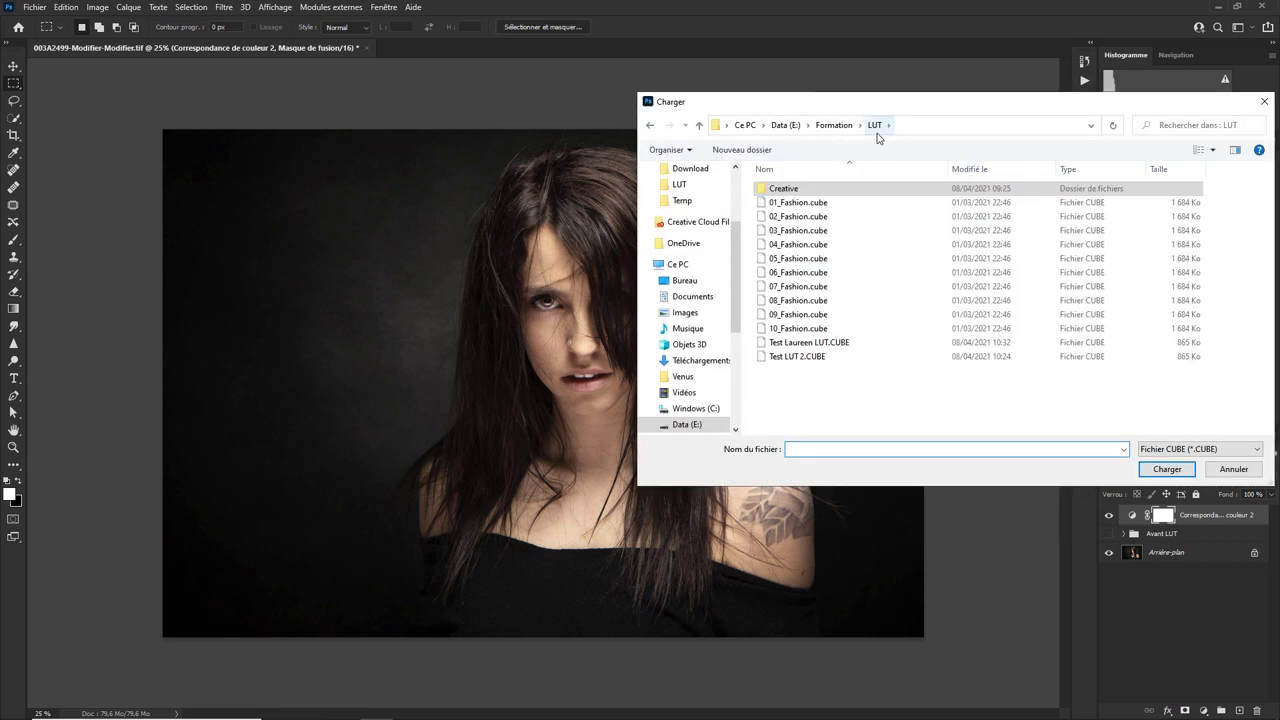
{"action": "left_click", "coordinate": [805, 345]}
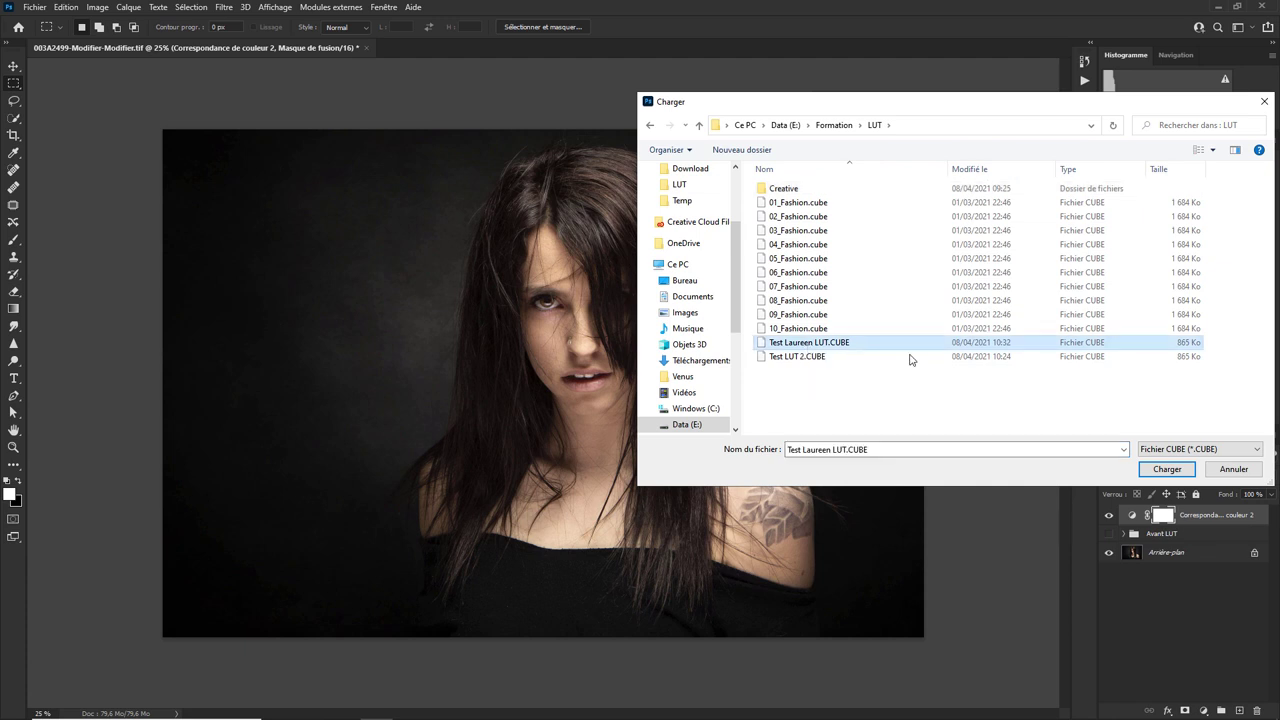
{"action": "left_click", "coordinate": [1165, 468]}
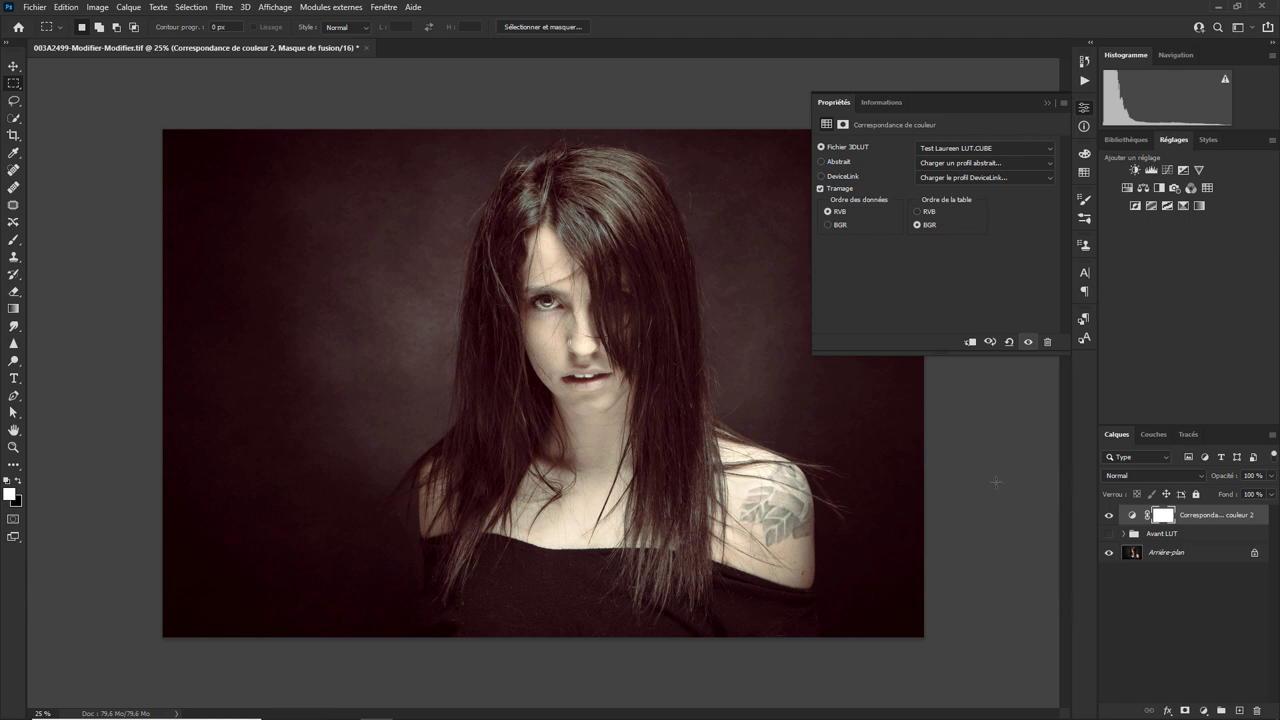
{"action": "left_click", "coordinate": [1047, 103]}
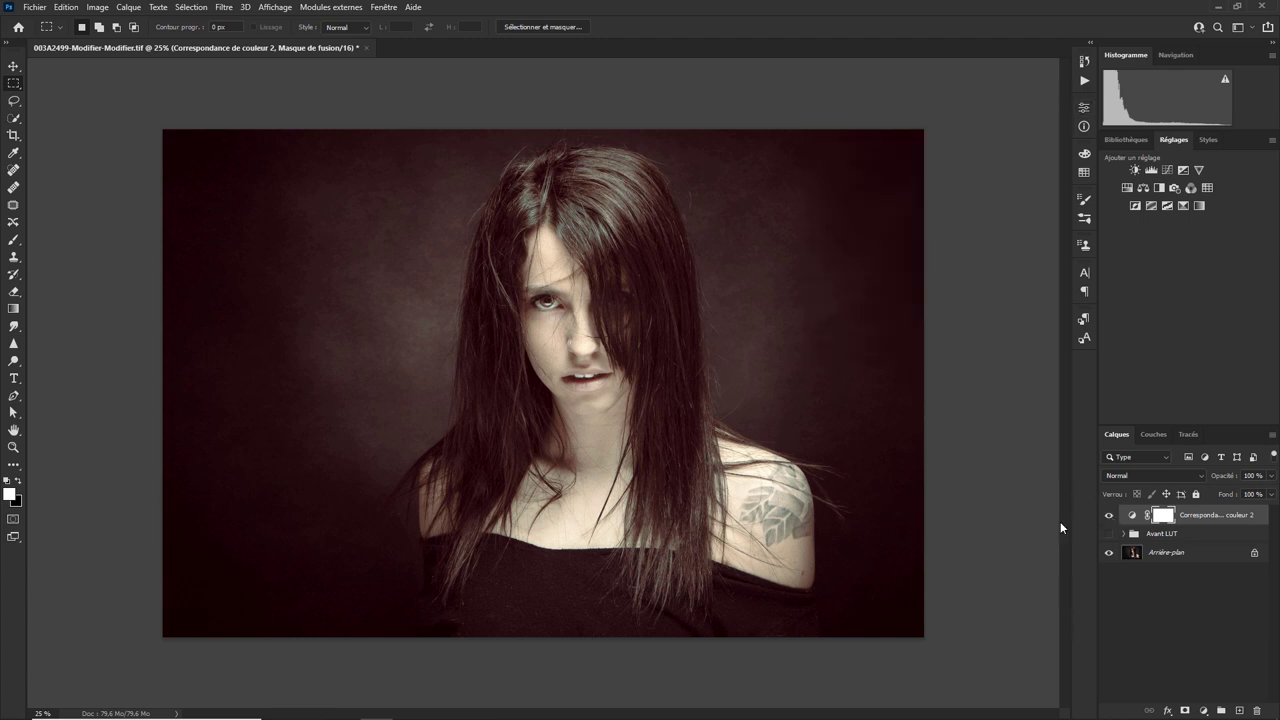
- Hide Correspondance de couleur 2, compare against the Avant LUT group, then expand it and select Arrière-plan
{"action": "left_click", "coordinate": [1109, 516]}
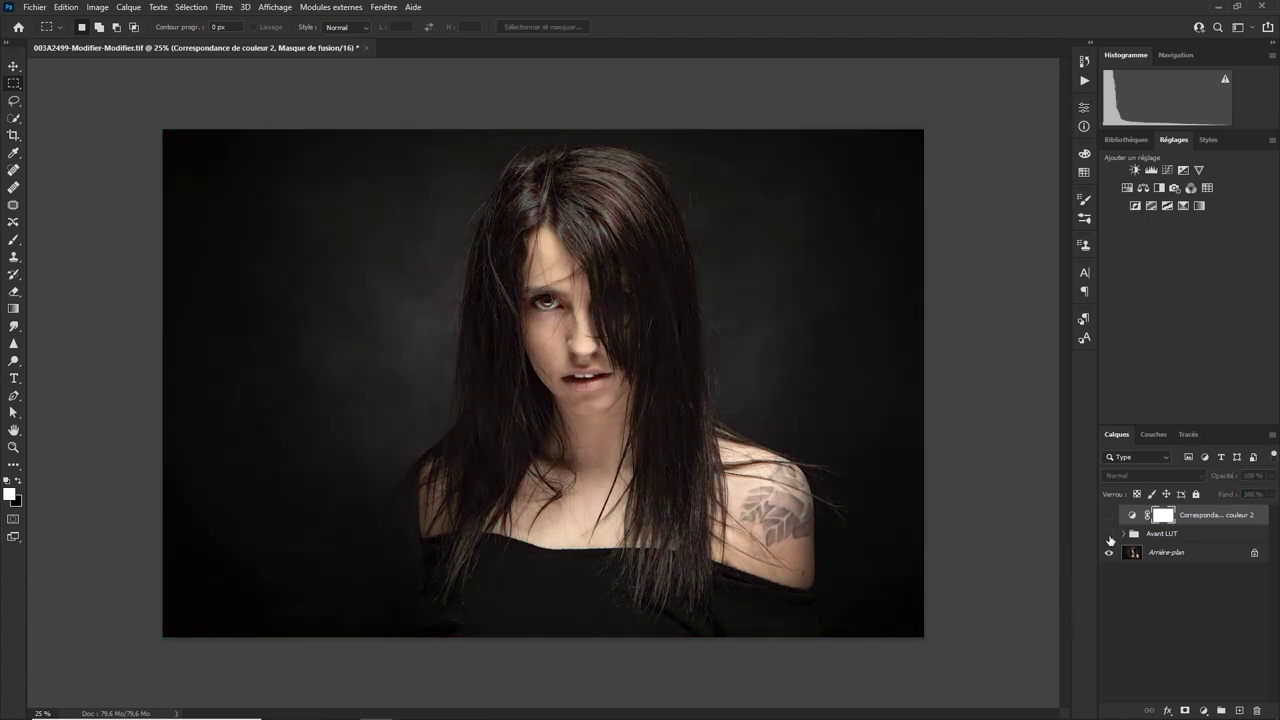
{"action": "left_click", "coordinate": [1108, 535]}
{"action": "left_click", "coordinate": [1108, 535]}
{"action": "left_click", "coordinate": [1108, 535]}
{"action": "left_click", "coordinate": [1108, 535]}
{"action": "left_click", "coordinate": [1108, 535]}
{"action": "left_click", "coordinate": [1109, 518]}
{"action": "left_click", "coordinate": [1108, 535]}
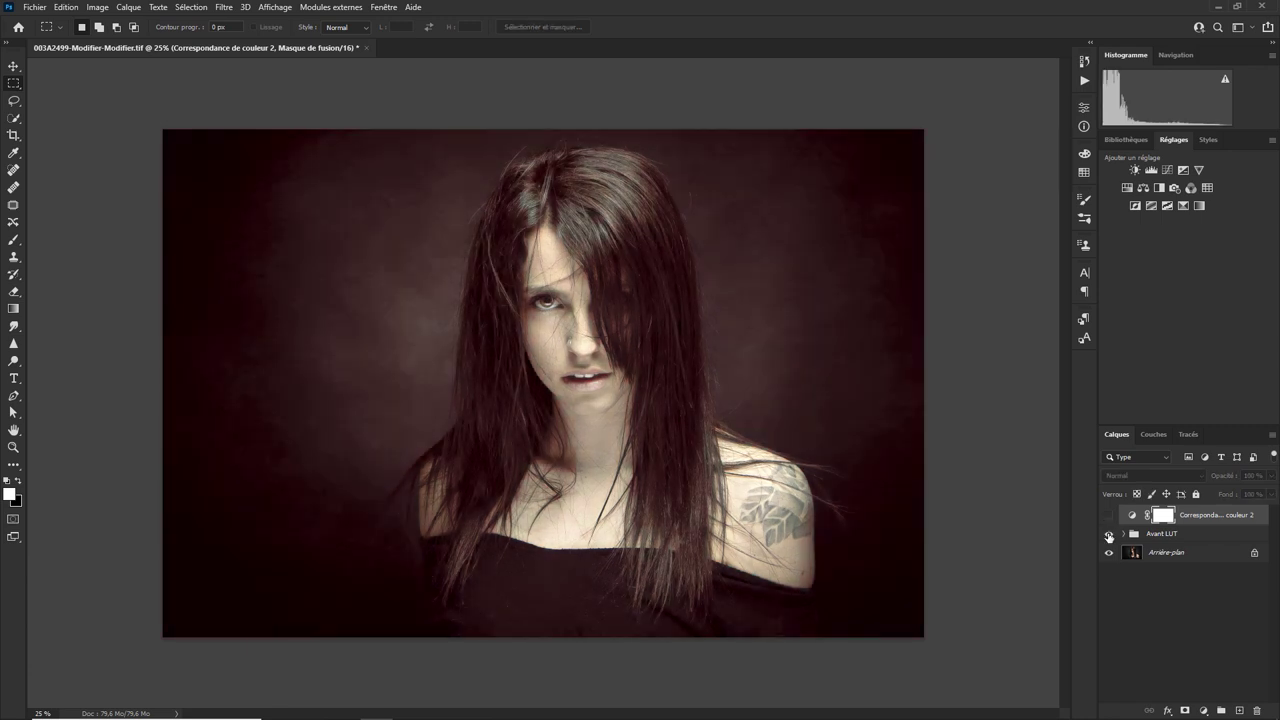
{"action": "left_click", "coordinate": [1123, 535]}
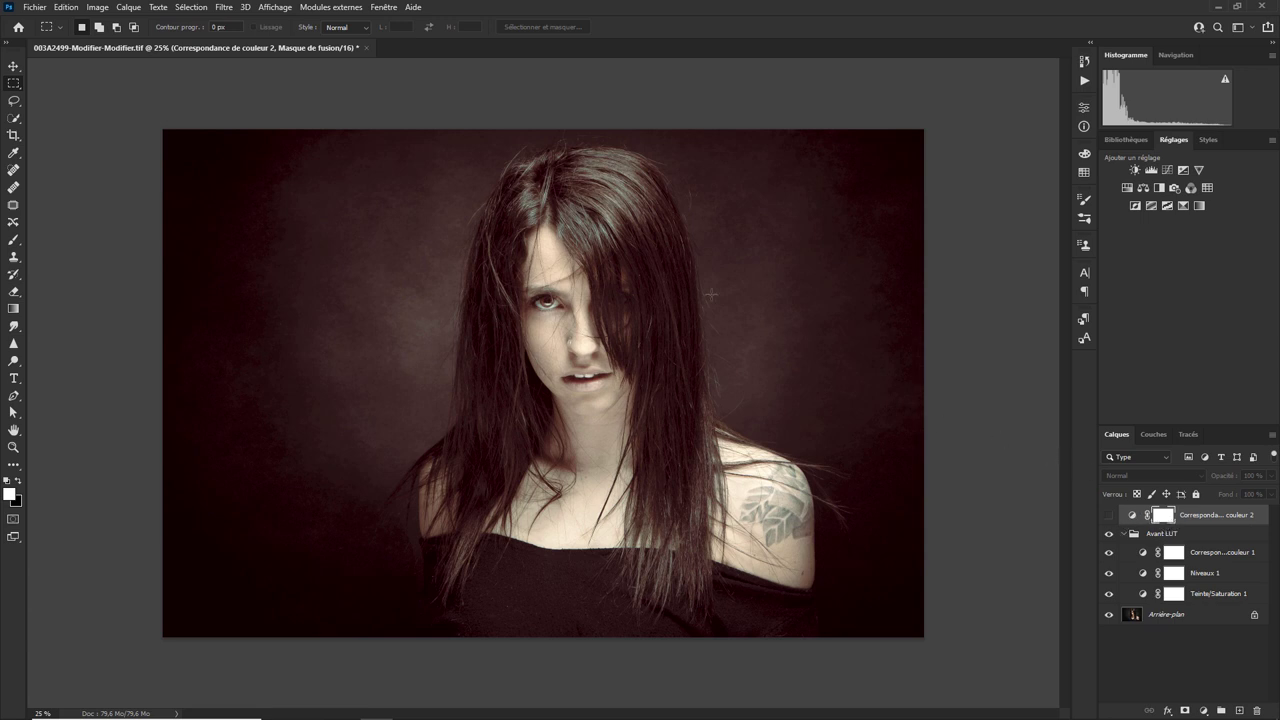
{"action": "key", "text": "alt+comma"}
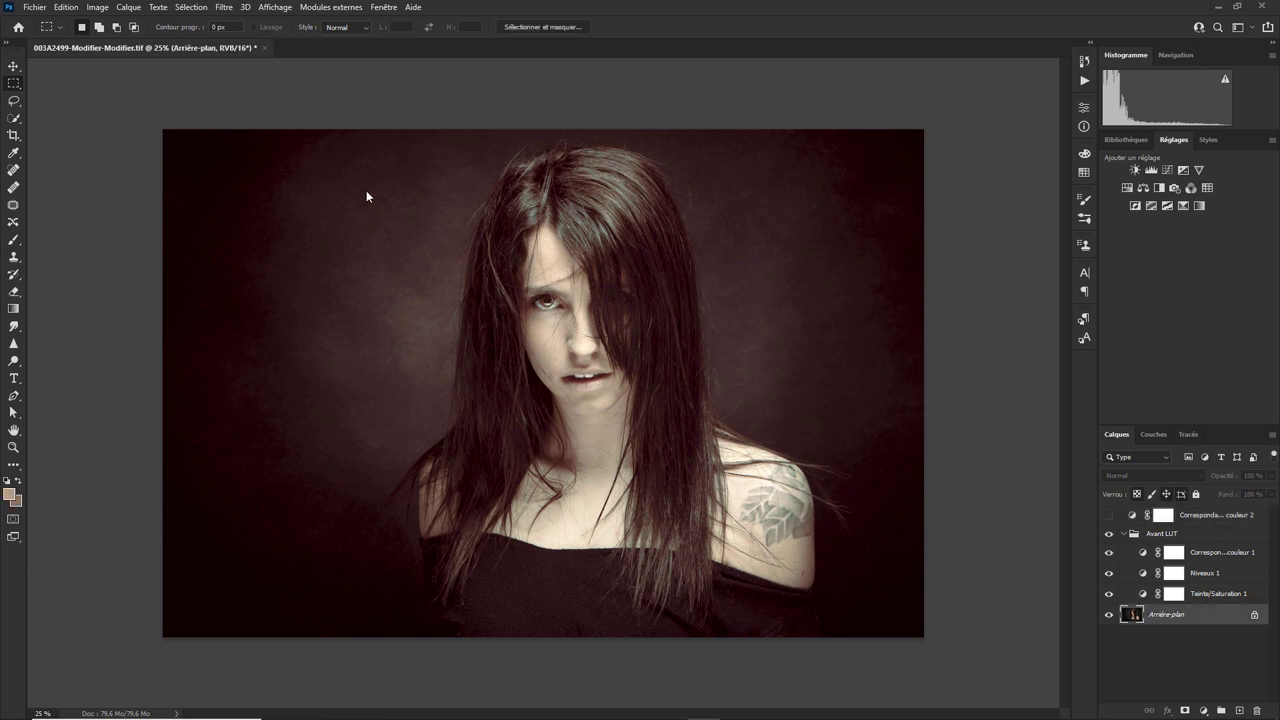
- Open the Camera Raw filter on the background layer and show its presets list
{"action": "left_click", "coordinate": [224, 7]}
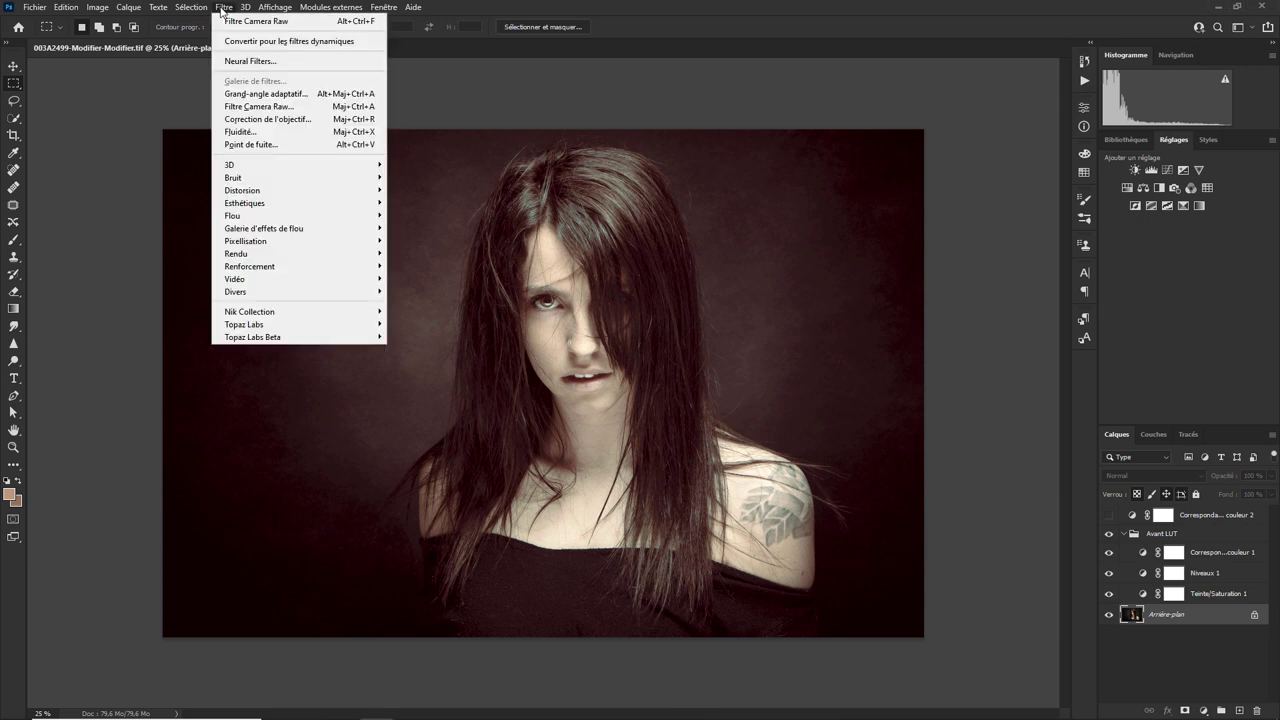
{"action": "left_click", "coordinate": [262, 106]}
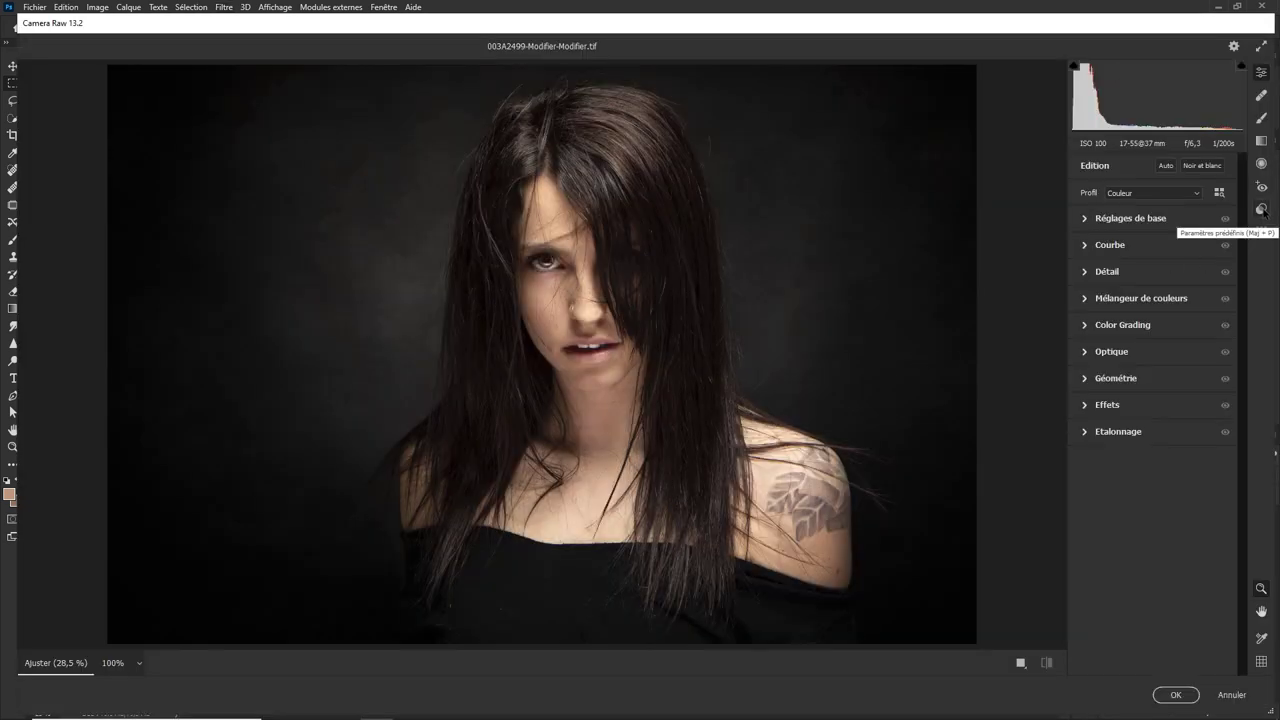
{"action": "left_click", "coordinate": [1262, 210]}
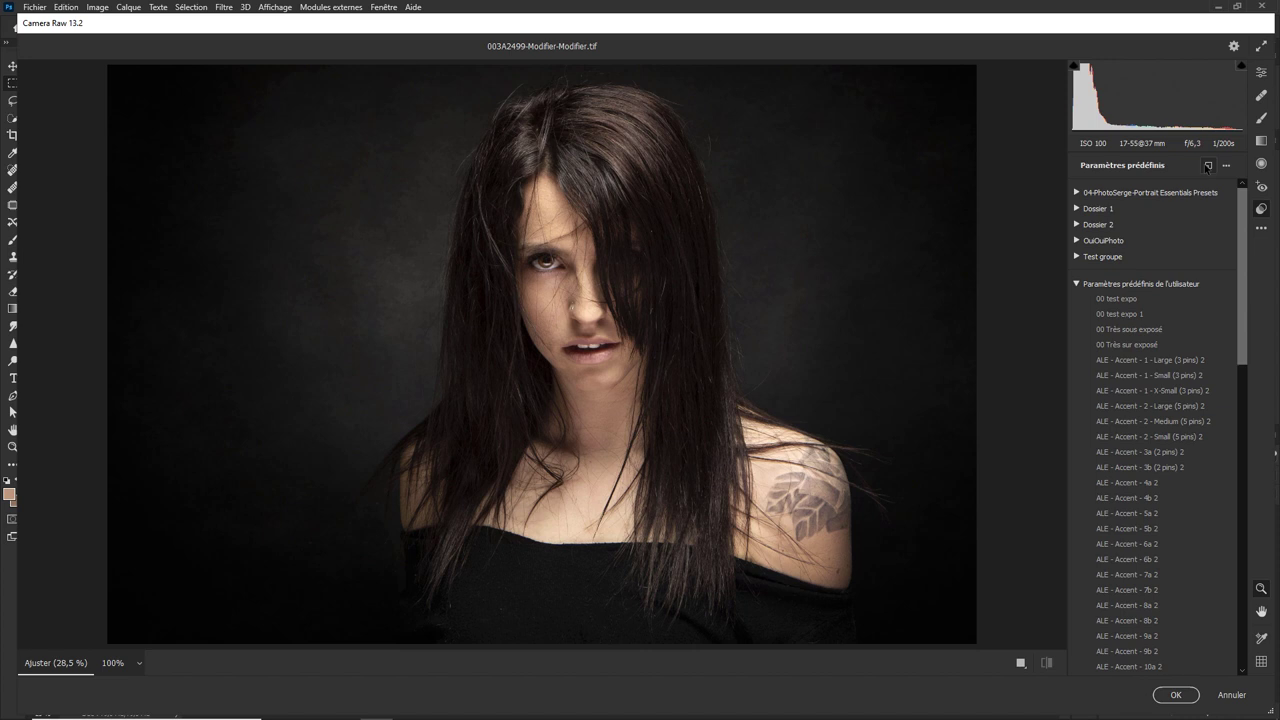
- Create a Camera Raw profile named 'Test LUT Laureen' from Test Laureen LUT.CUBE in ProPhoto RGB
{"action": "left_click", "coordinate": [1208, 167], "text": "alt"}
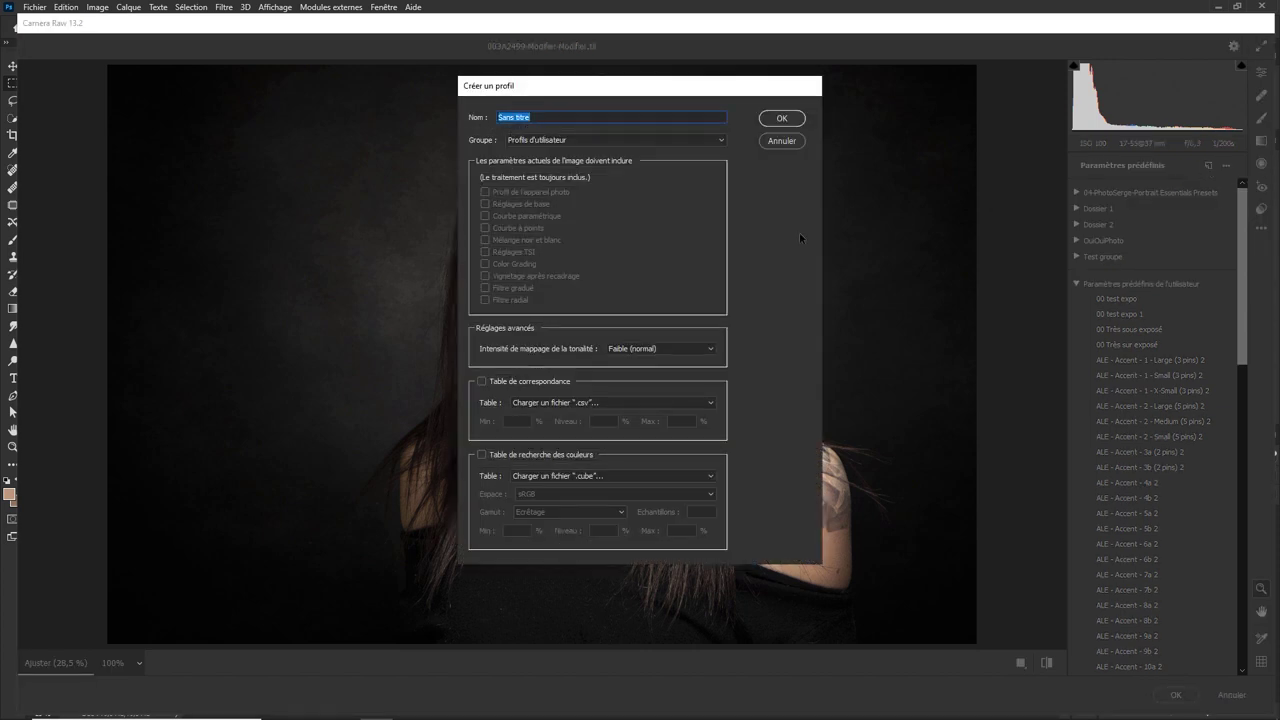
{"action": "left_click", "coordinate": [627, 478]}
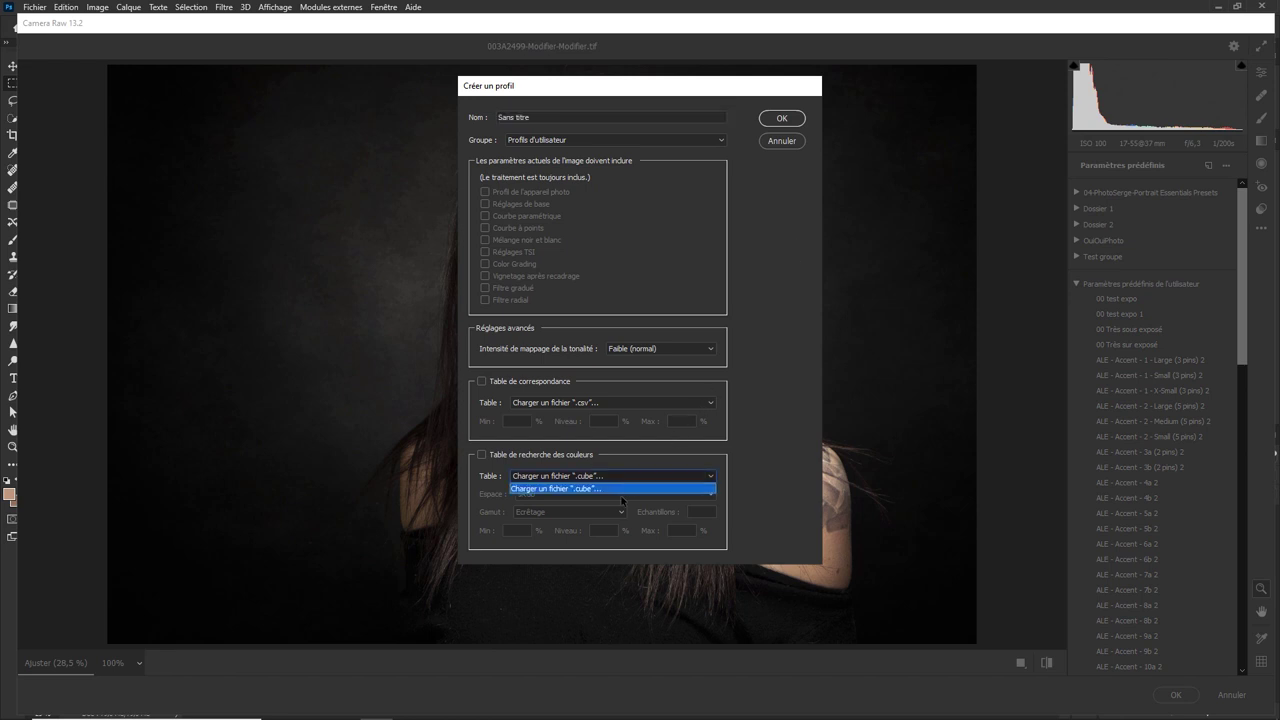
{"action": "left_click", "coordinate": [615, 489]}
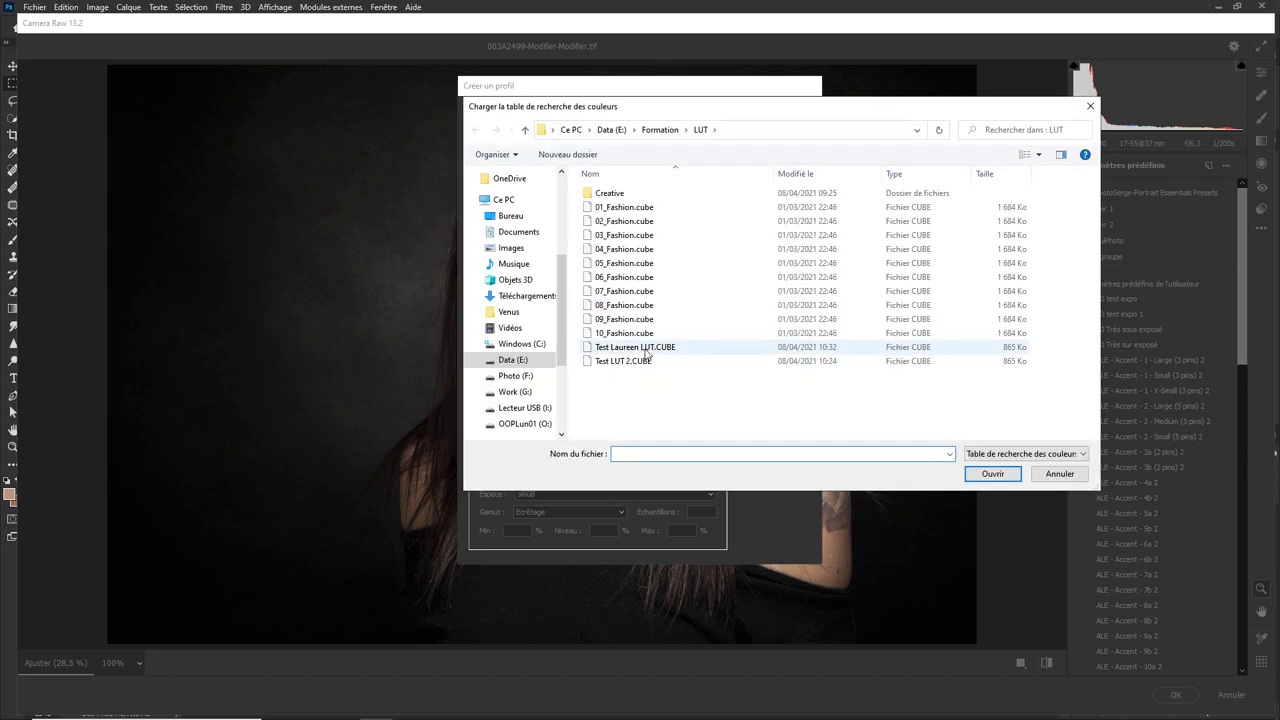
{"action": "double_click", "coordinate": [643, 347]}
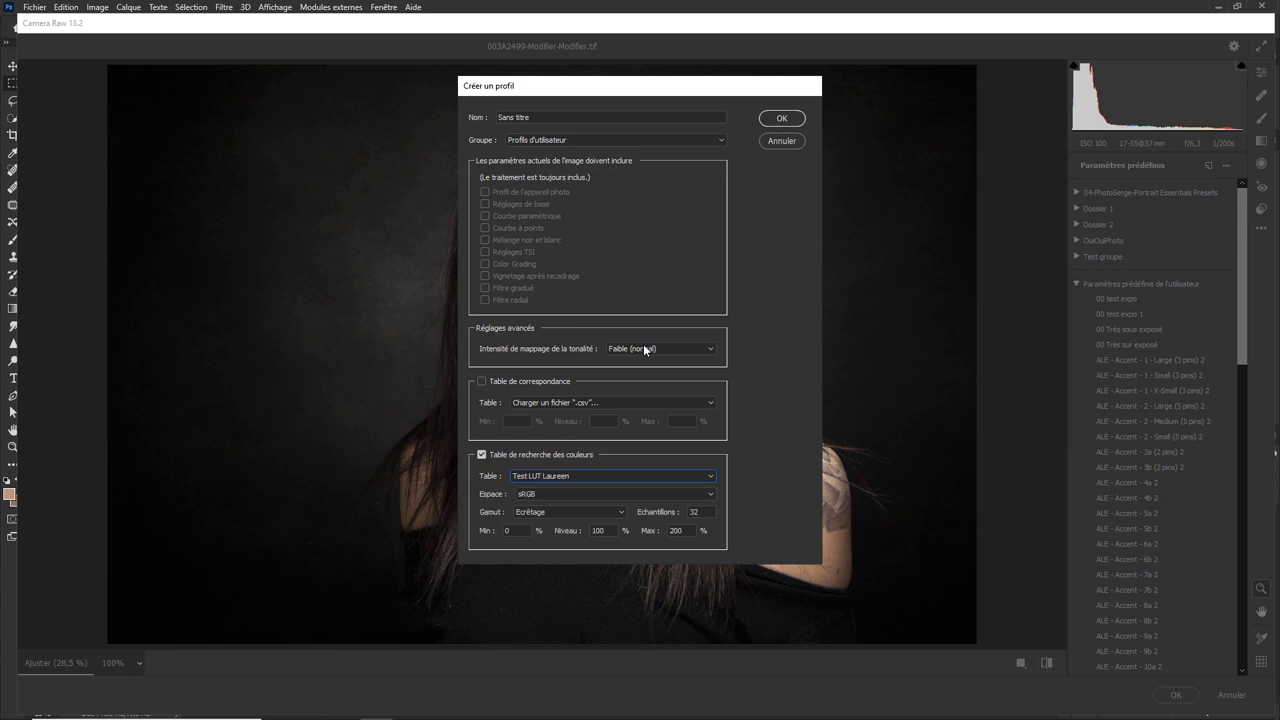
{"action": "left_click", "coordinate": [573, 492]}
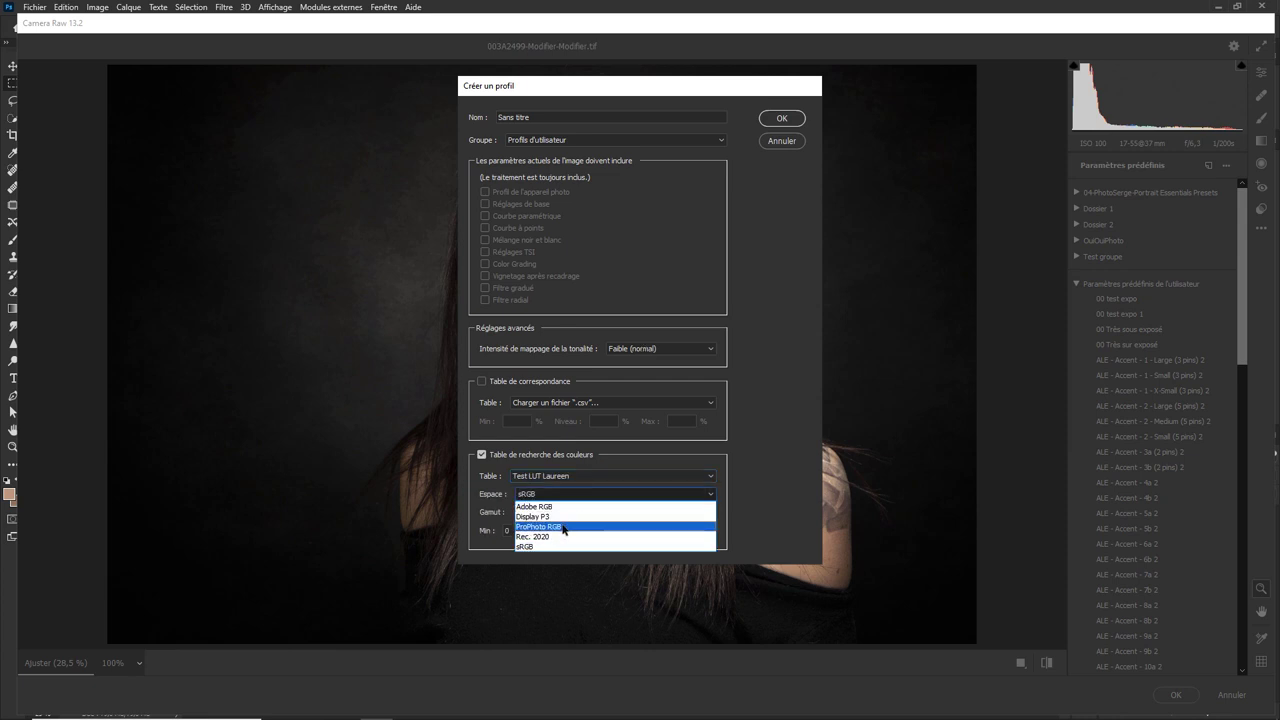
{"action": "left_click", "coordinate": [612, 512]}
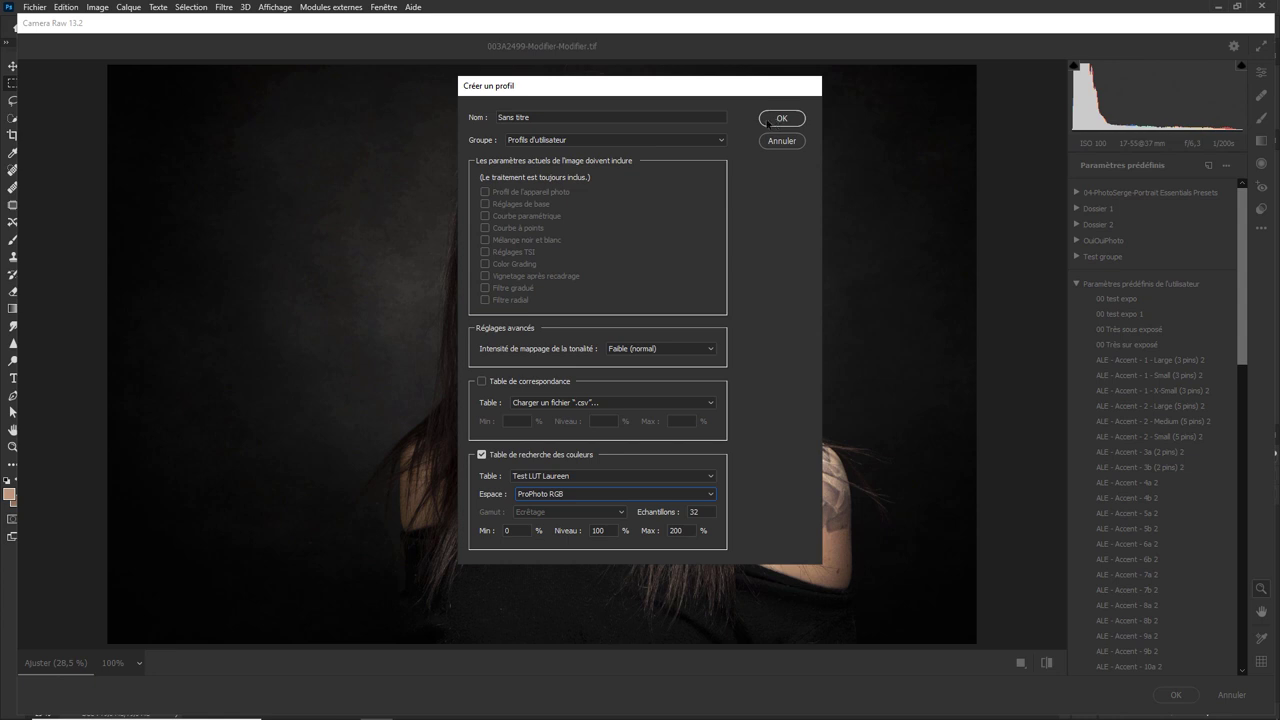
{"action": "left_click", "coordinate": [632, 118]}
{"action": "left_click_drag", "start_coordinate": [556, 118], "coordinate": [474, 122]}
{"action": "type", "text": "Te"}
{"action": "type", "text": "st LUT L"}
{"action": "type", "text": "aureen"}
{"action": "left_click", "coordinate": [784, 119]}
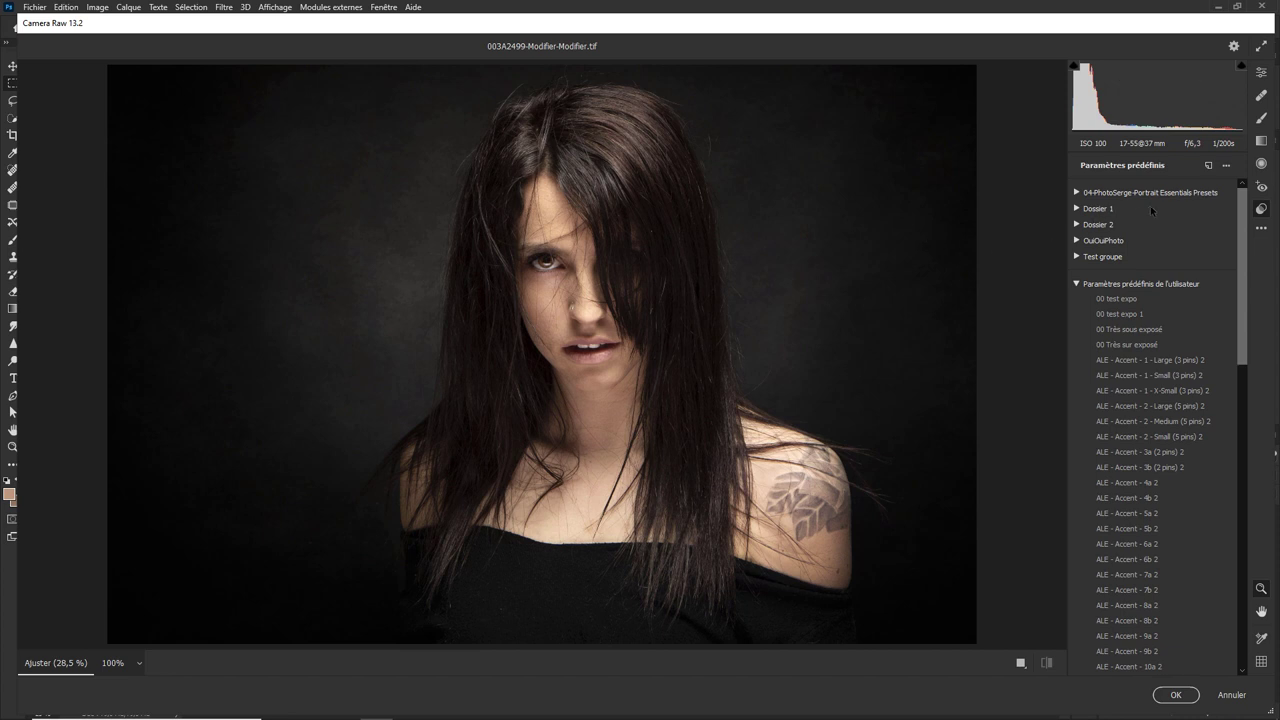
- Preview the Test LUT Laureen profile from Profils d'utilisateur, then cancel out of Camera Raw
{"action": "left_click", "coordinate": [1263, 76]}
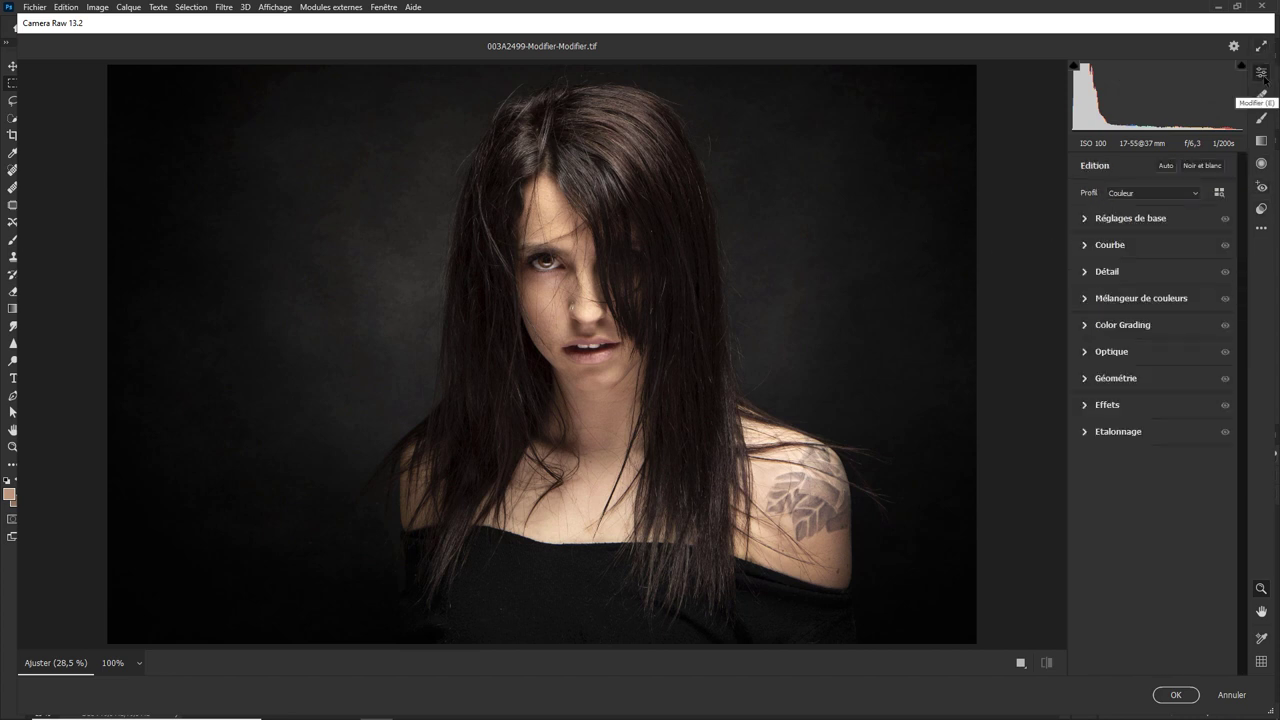
{"action": "left_click", "coordinate": [1220, 194]}
{"action": "left_click", "coordinate": [1085, 417]}
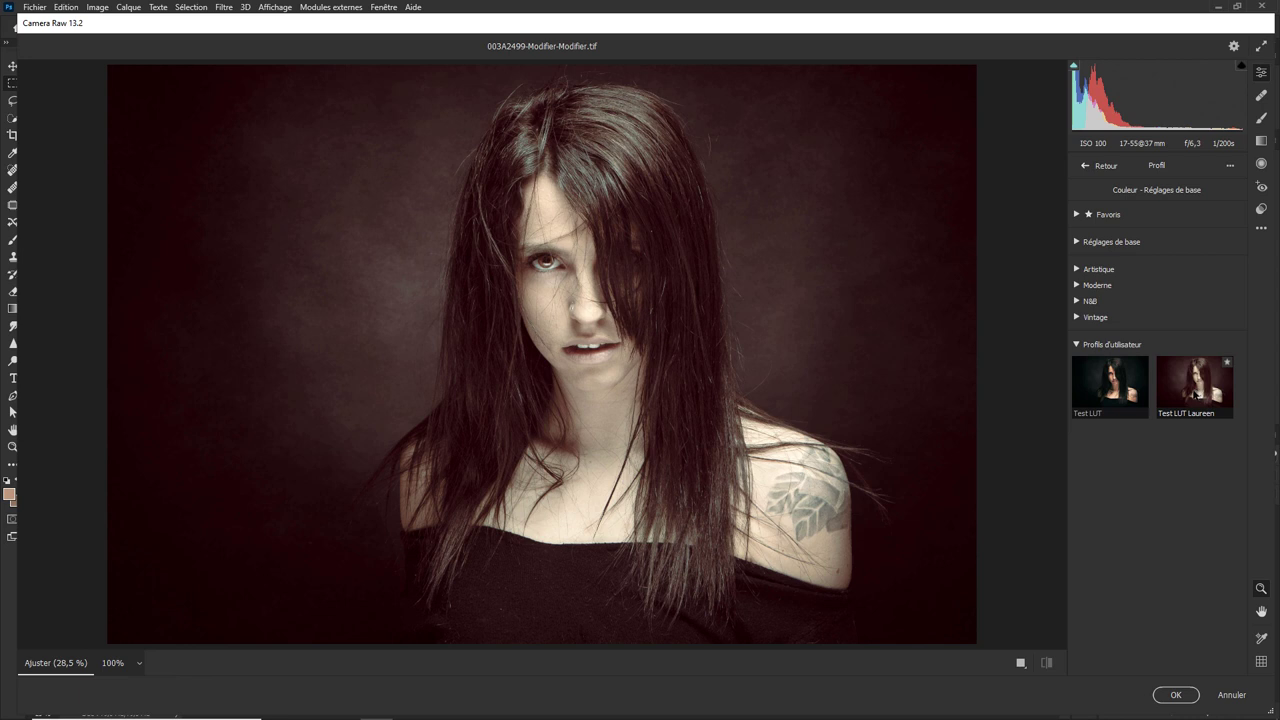
{"action": "left_click", "coordinate": [1196, 395]}
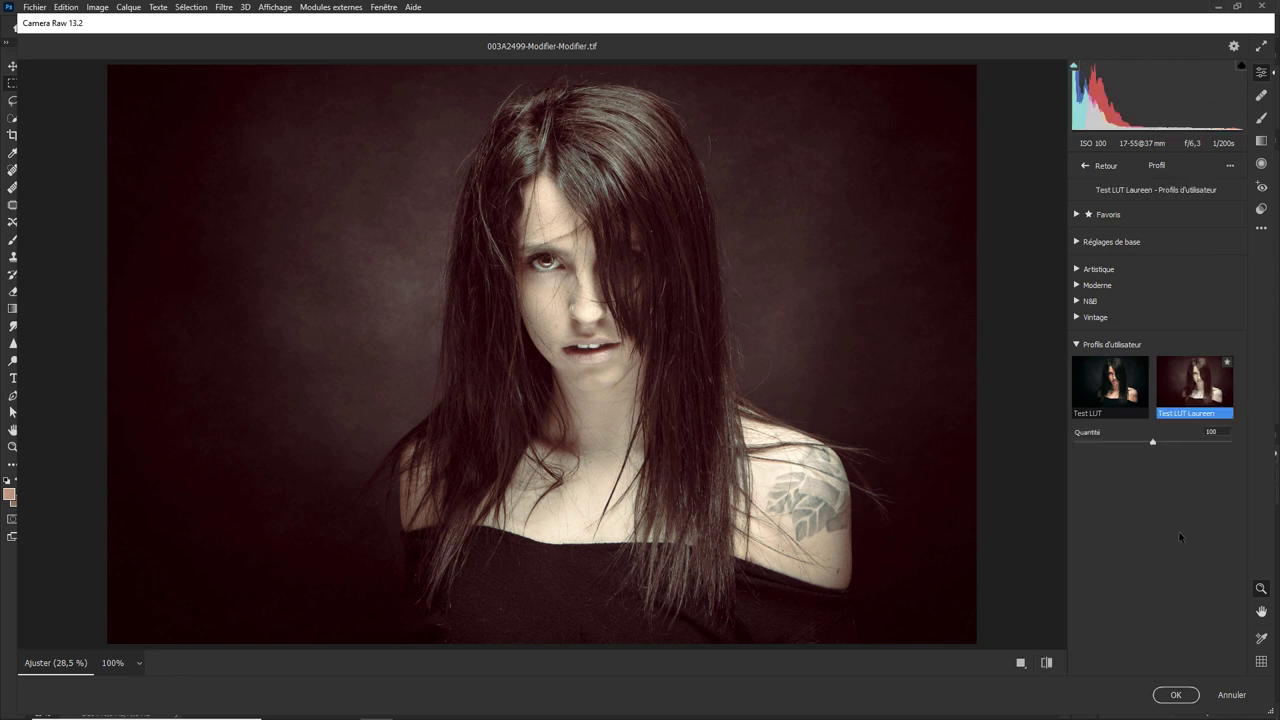
{"action": "left_click", "coordinate": [1232, 696]}
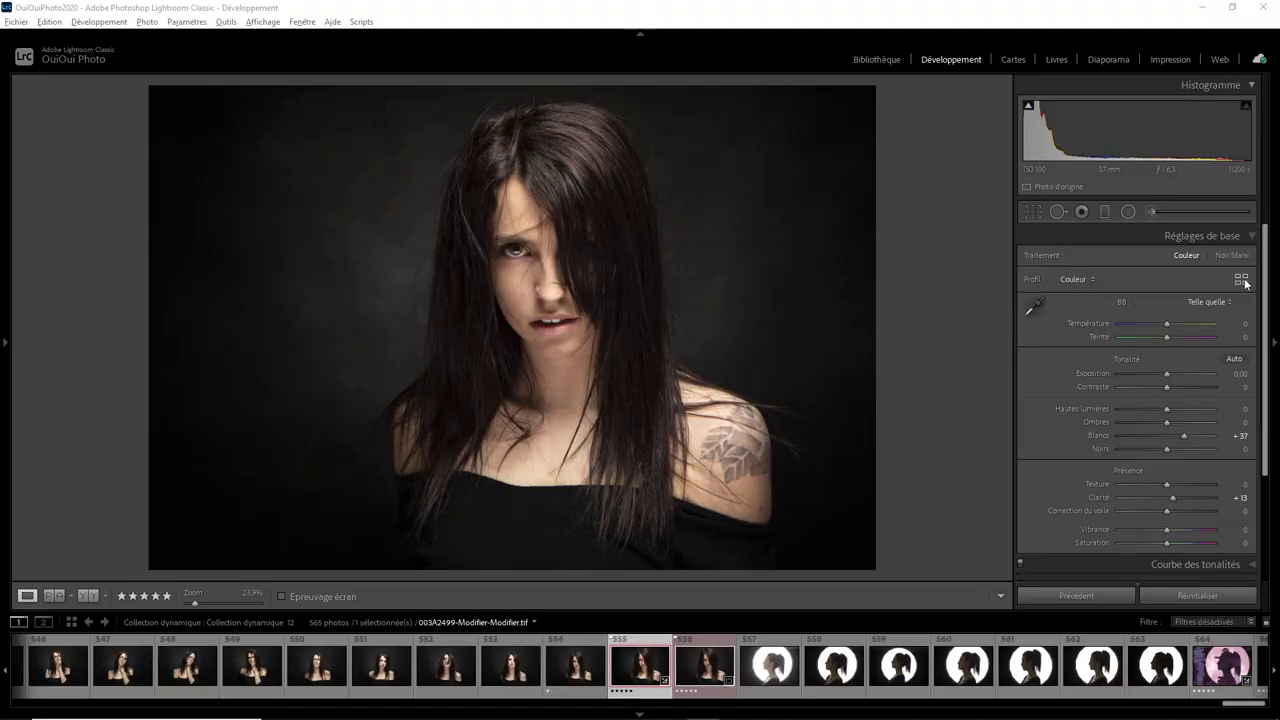
{"action": "left_click", "coordinate": [1241, 279]}
{"action": "left_click", "coordinate": [1132, 459]}
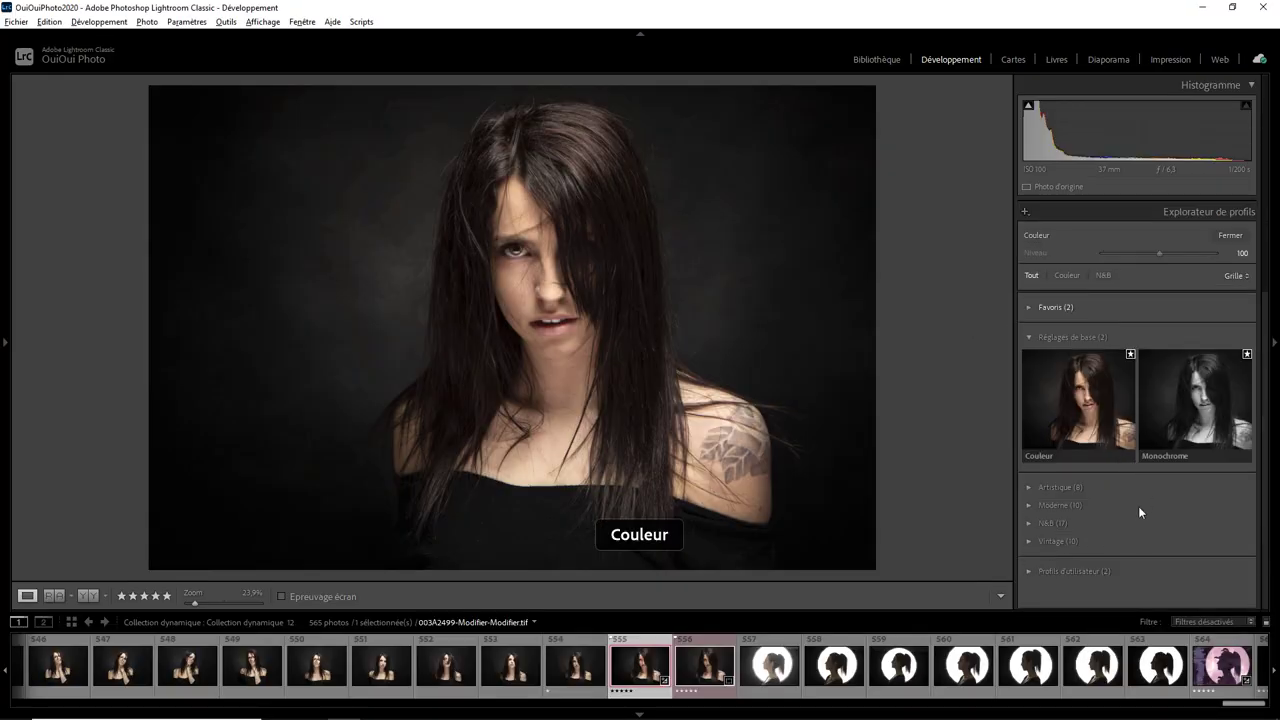
{"action": "left_click", "coordinate": [1066, 571]}
{"action": "scroll", "coordinate": [1150, 510], "scroll_direction": "down", "scroll_amount": 2}
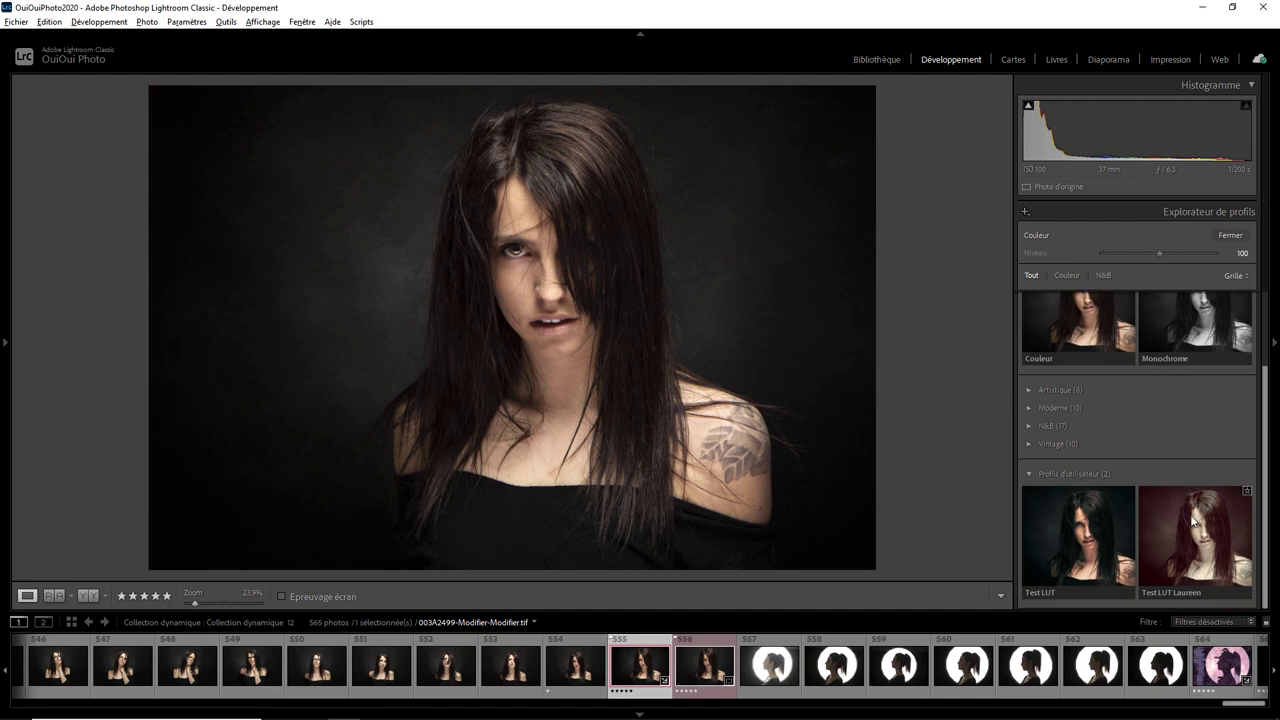
{"action": "left_click", "coordinate": [1192, 519]}
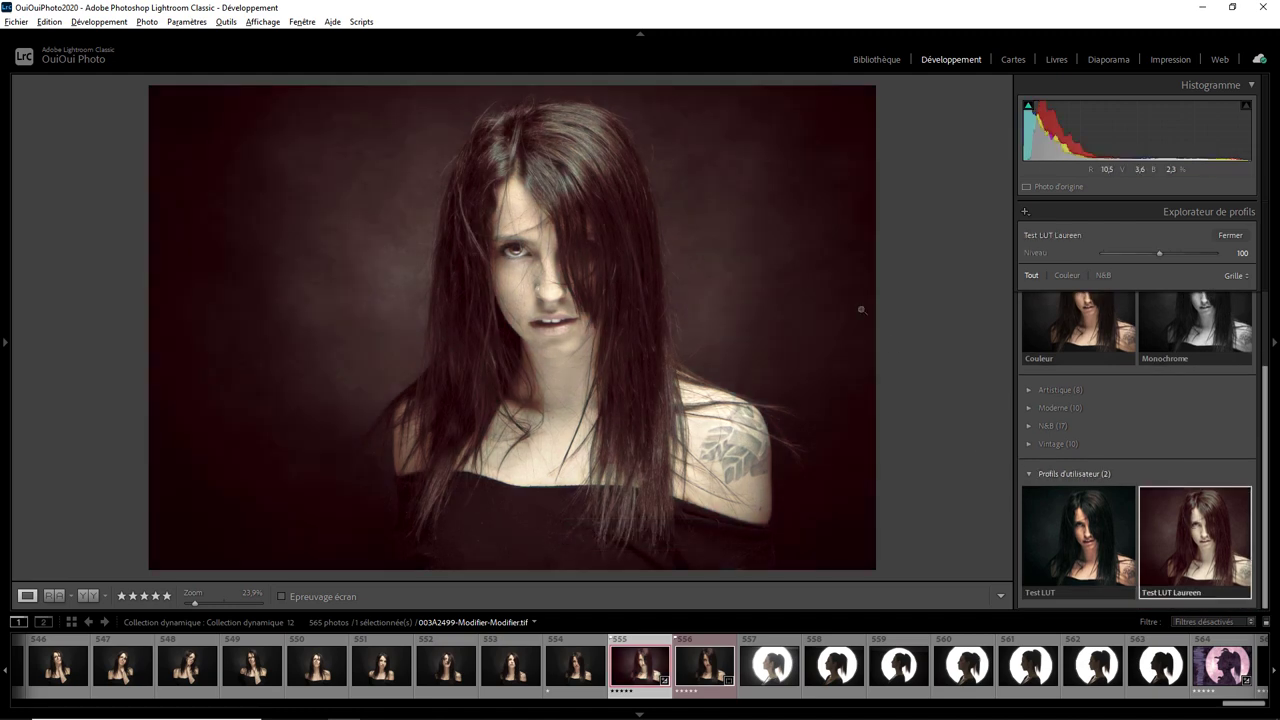